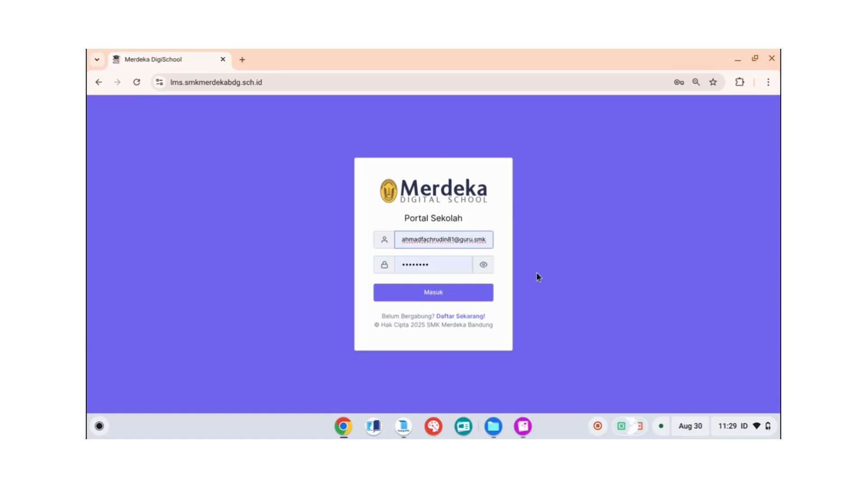
Sign in to the school portal with the prefilled account and complete the sliding puzzle verification
click(457, 296)
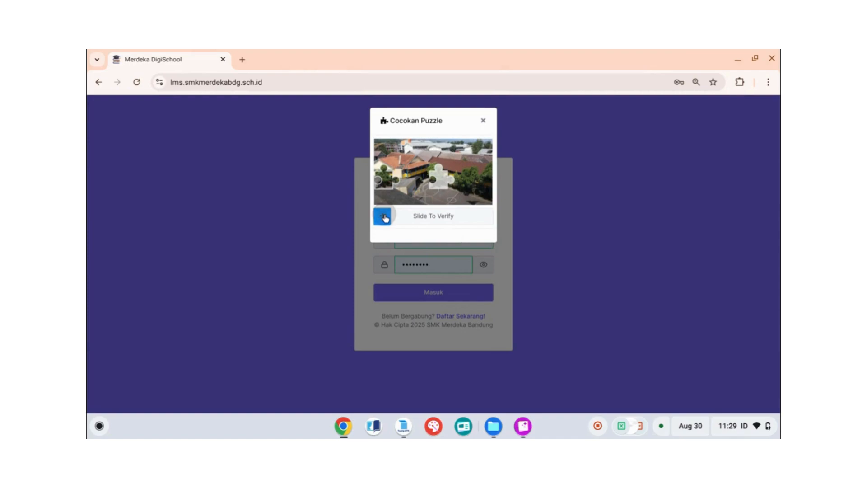
drag(385, 218, 445, 231)
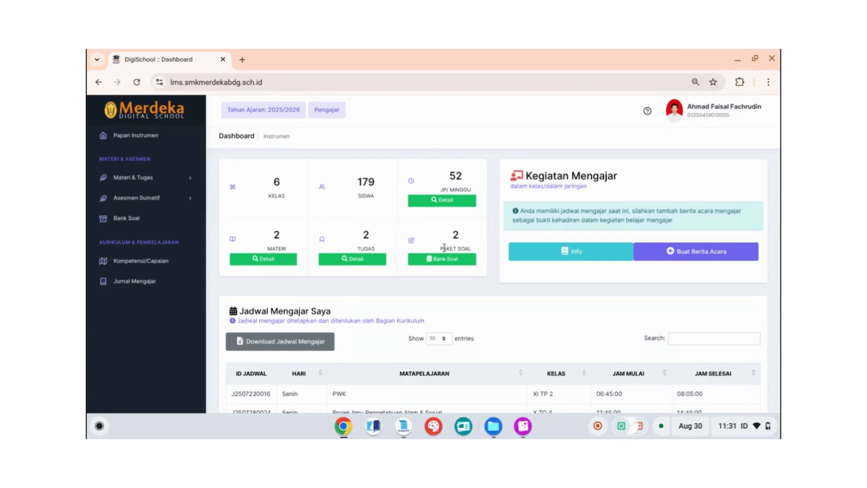
Review the Jadwal Mengajar Saya teaching schedule on the dashboard
scroll(485, 323, down, 3)
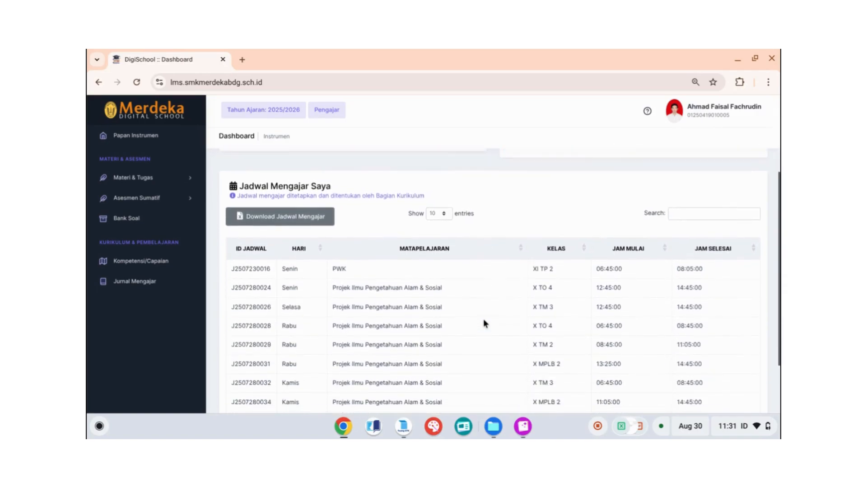
scroll(485, 323, down, 1)
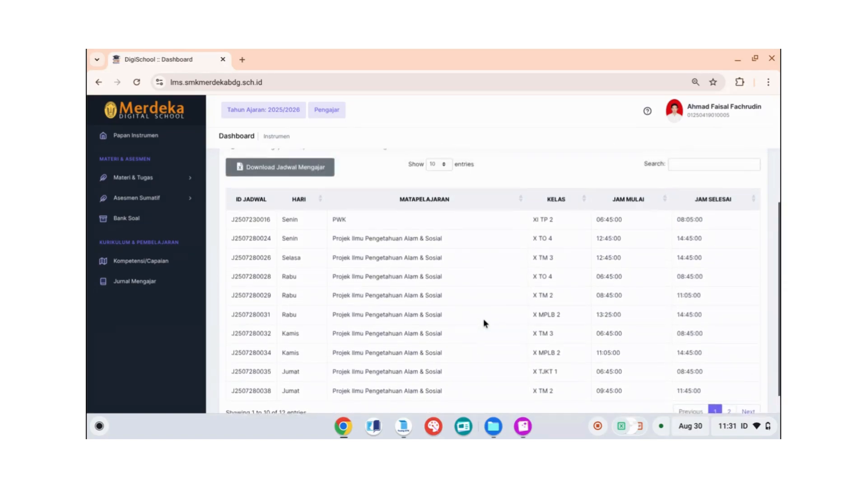
scroll(484, 322, up, 2)
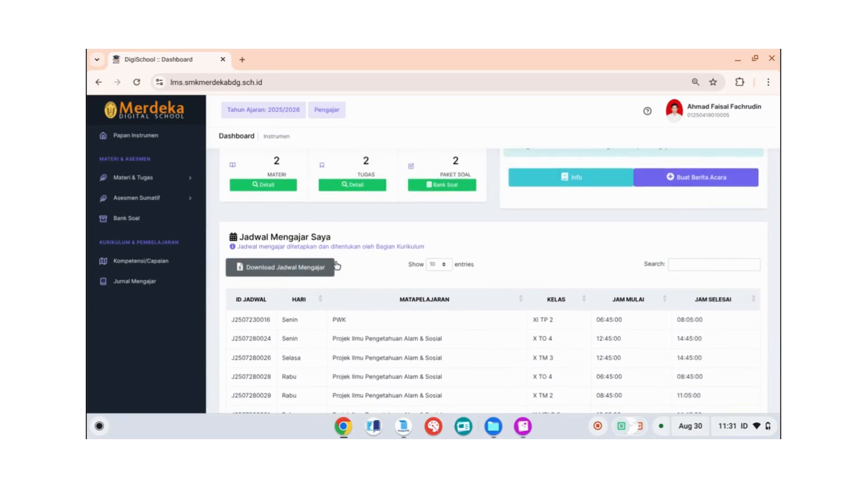
scroll(351, 268, up, 2)
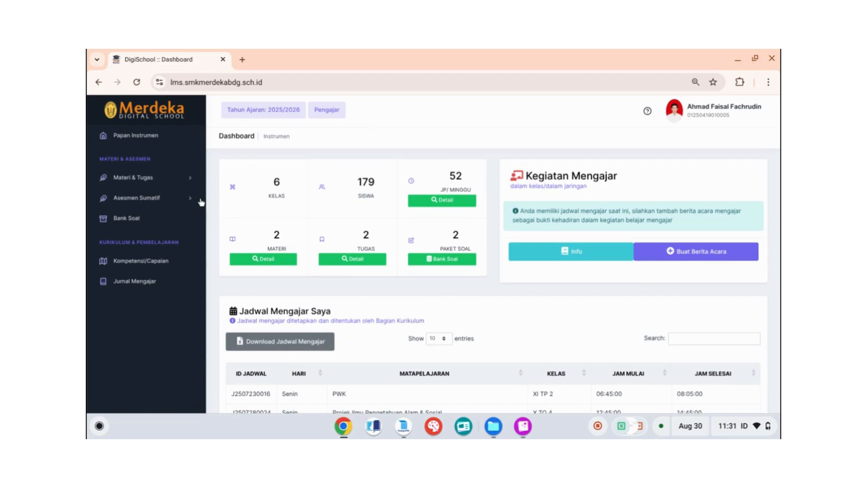
Open the Kompetensi/Capaian details for Projek Ilmu Pengetahuan Alam & Sosial and review the existing card under the Merdeka curriculum
click(167, 264)
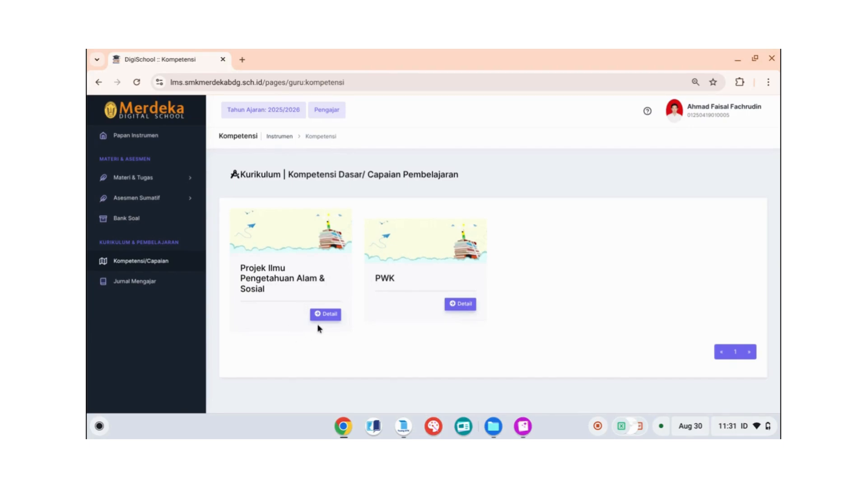
click(330, 315)
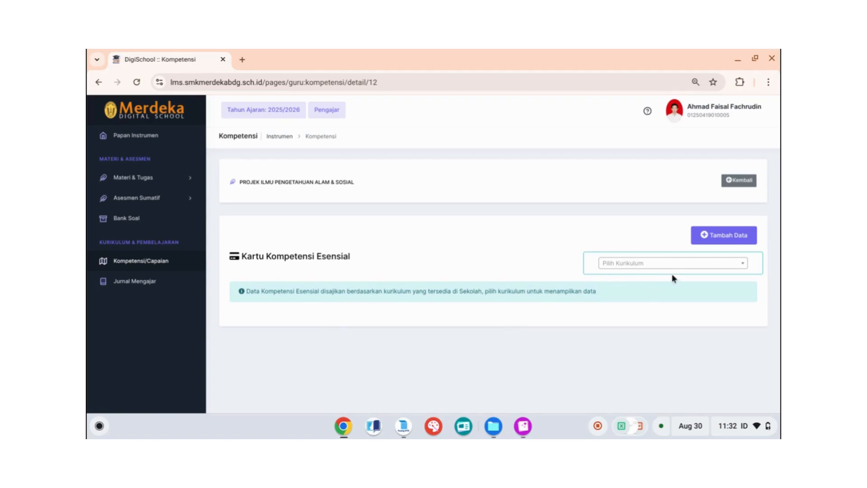
click(689, 266)
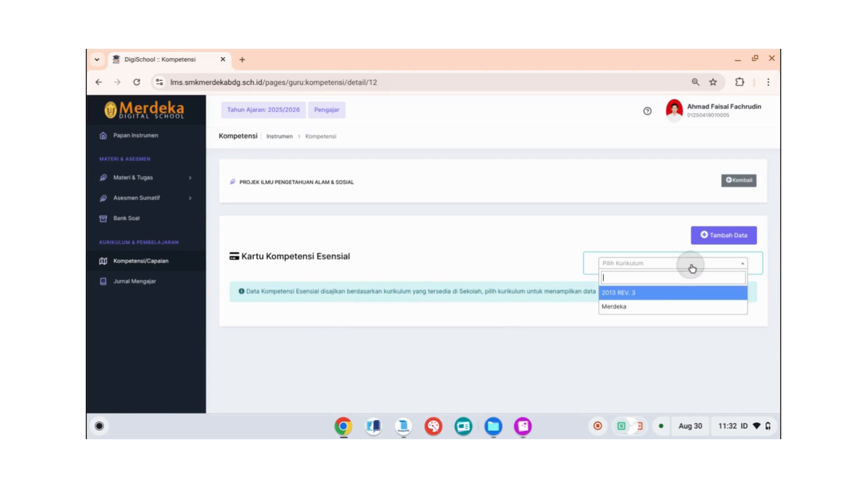
click(654, 311)
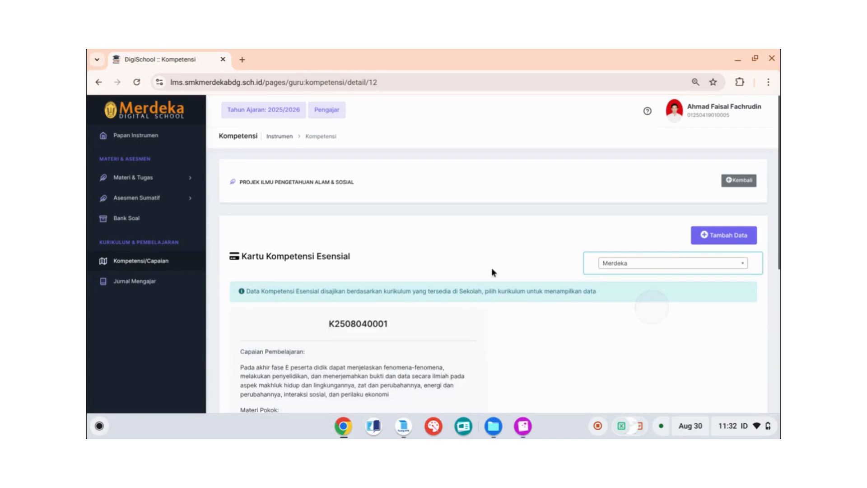
scroll(493, 269, down, 2)
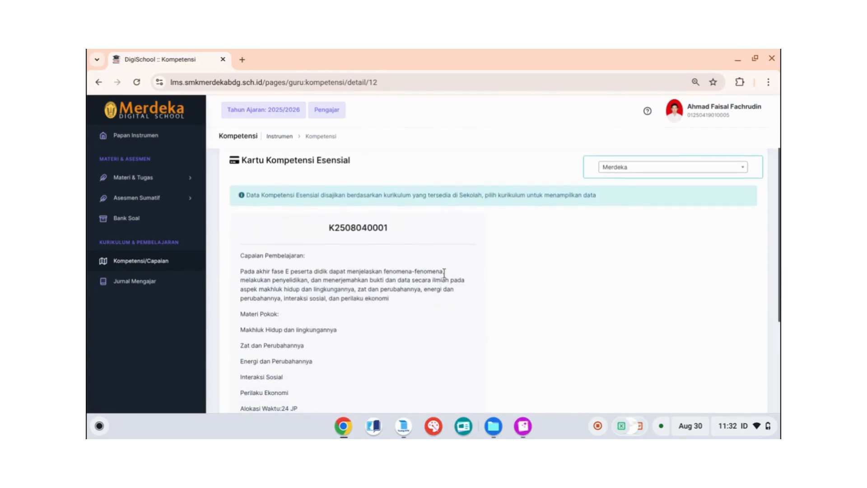
scroll(453, 281, down, 1)
scroll(453, 281, down, 1)
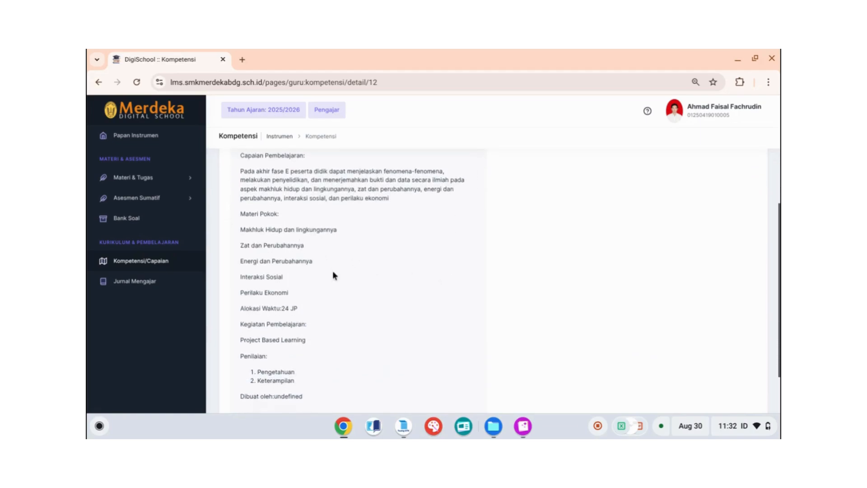
scroll(360, 306, down, 2)
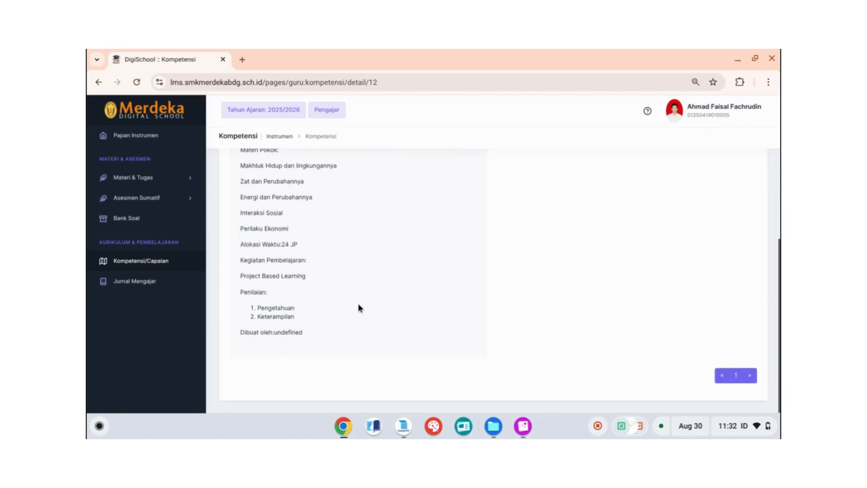
scroll(360, 308, up, 10)
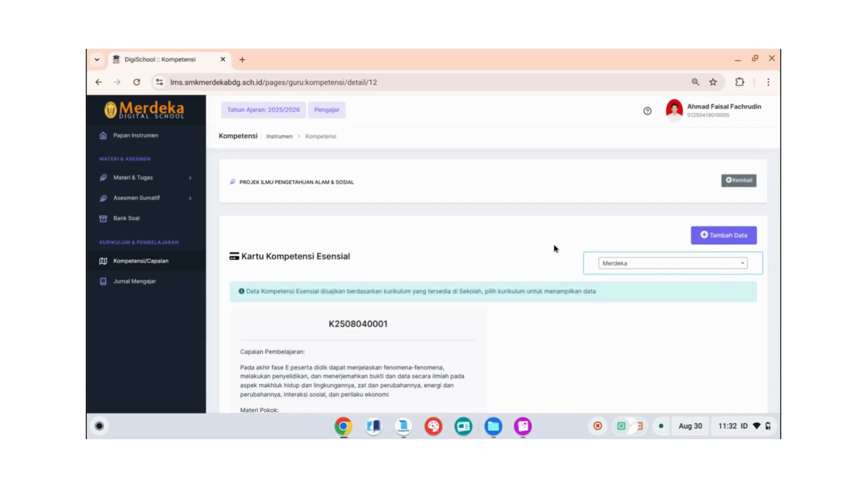
Start a new competency entry for the subject with Merdeka as its curriculum
click(708, 244)
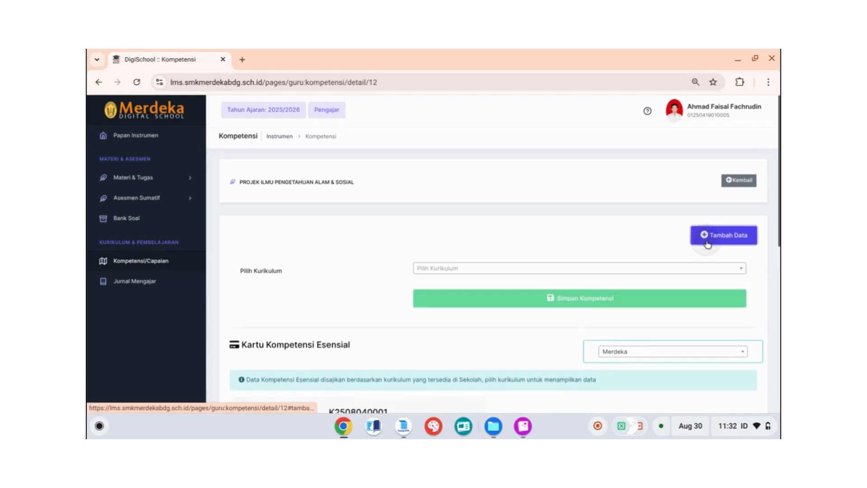
click(567, 270)
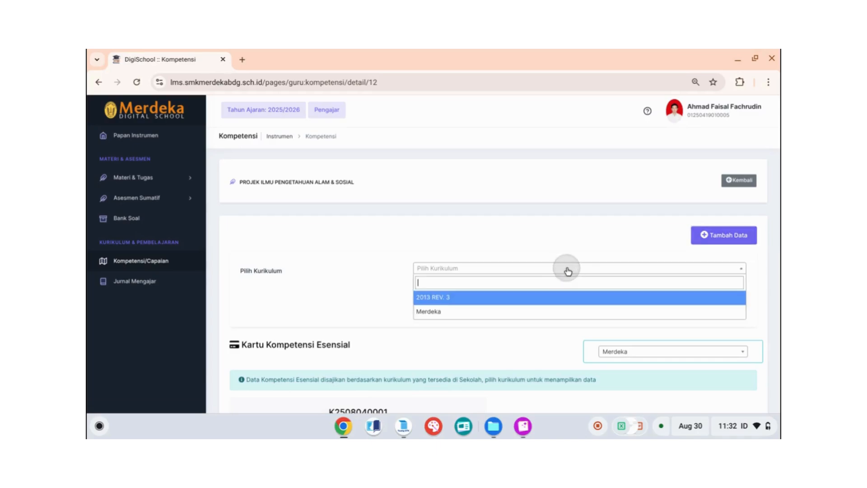
click(509, 312)
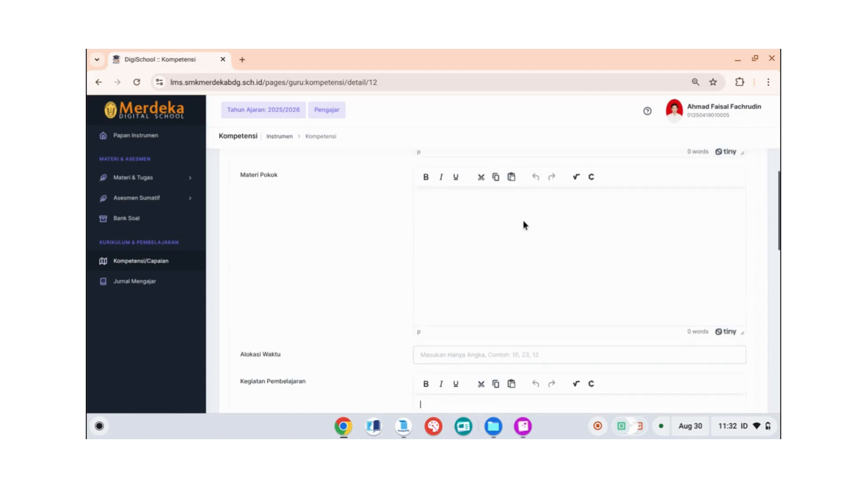
Begin the Capaian Pembelajaran text with "Pada akhir fase E, Peserta didik dapat menjelaskan fenomena, melakukan penyelidikan,"
scroll(472, 210, up, 5)
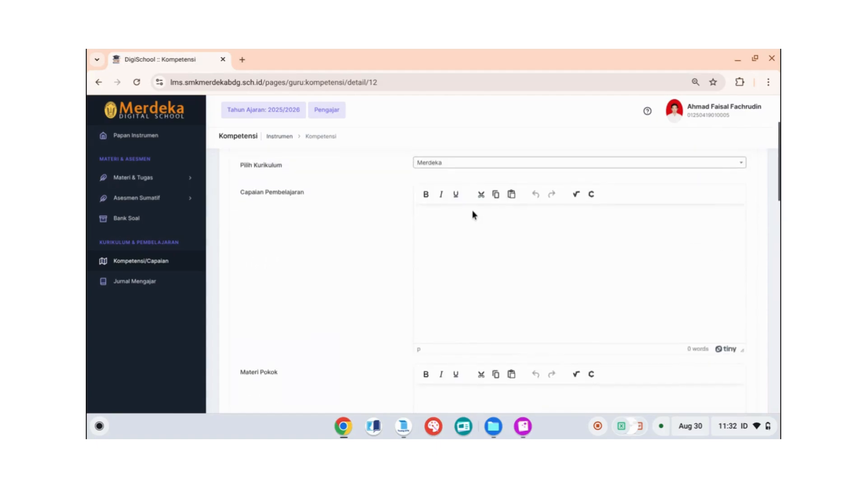
scroll(472, 213, up, 3)
scroll(472, 226, down, 2)
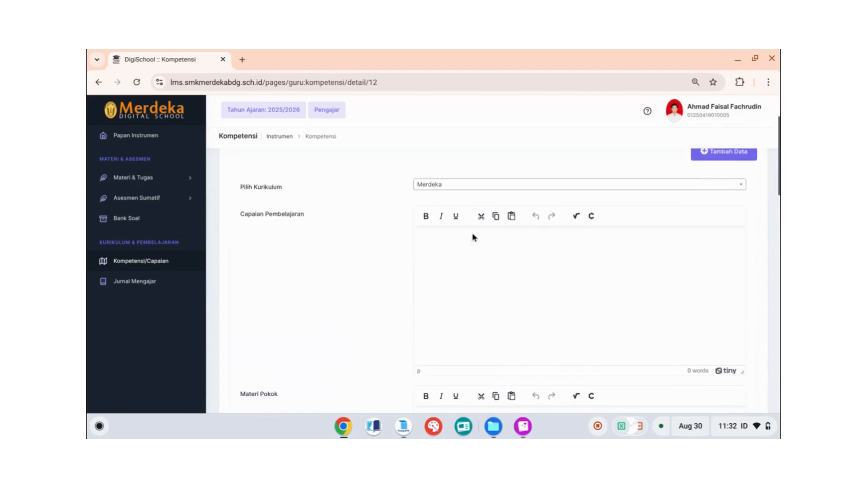
click(472, 258)
text(Pada )
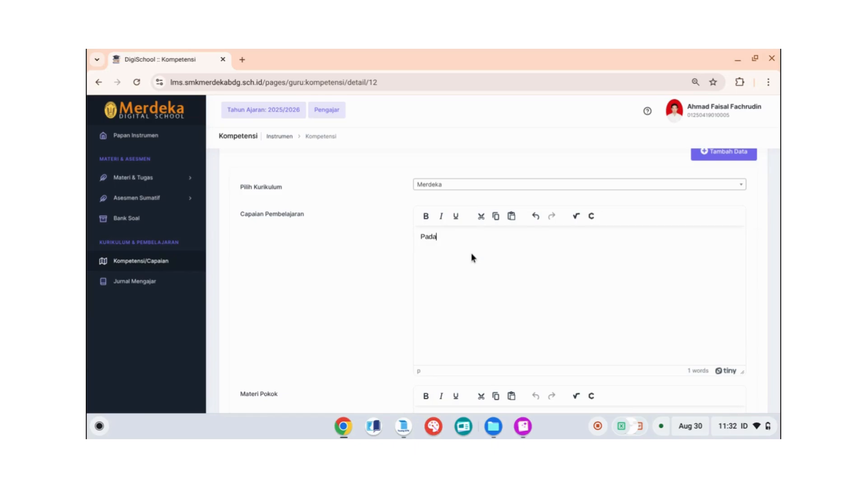
text(akhir fase E, Peserta didik dapat)
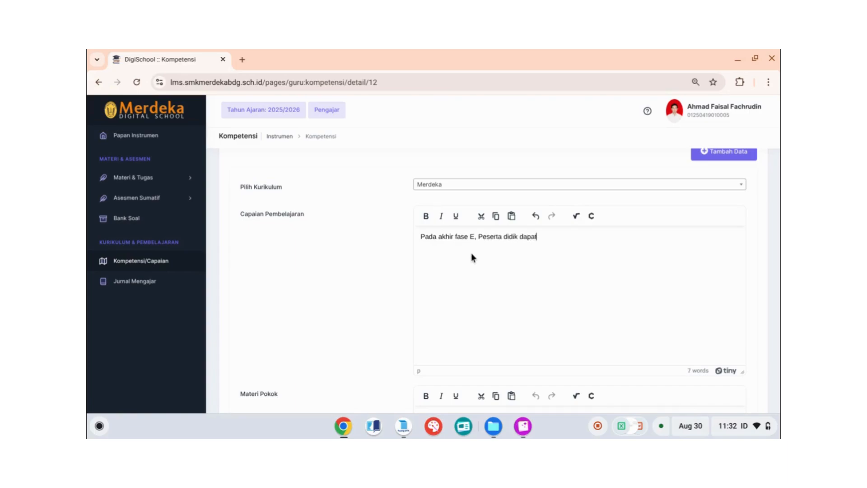
text( menjelaskan fenomena, )
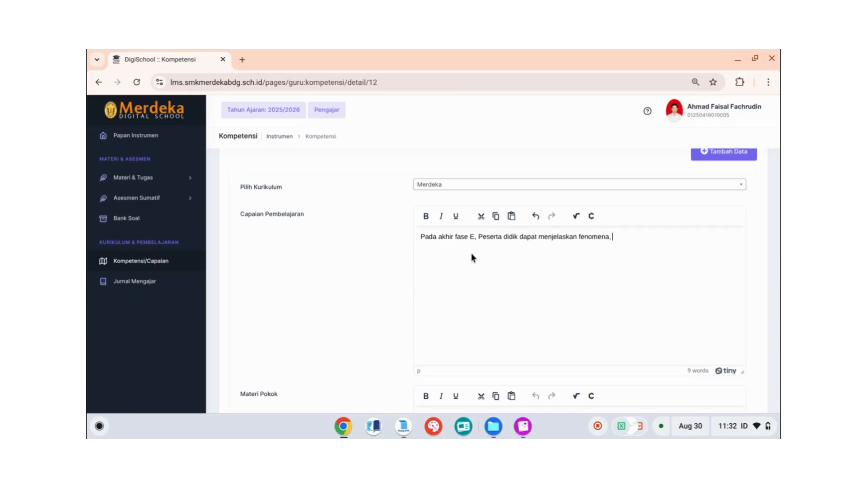
text(mer)
key(BackSpace)
key(BackSpace)
text(elakukan penyelidikan, )
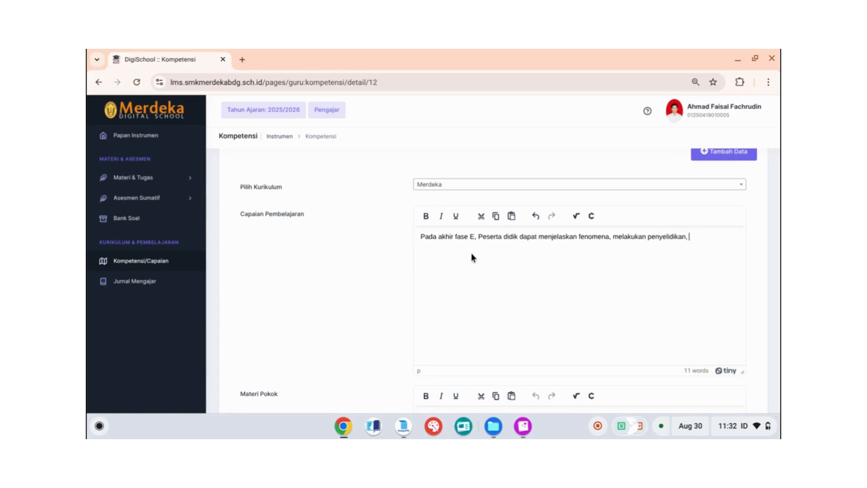
Complete the Capaian Pembelajaran sentence with "dan menerjemahkan data serta bukti-bukti secara ilmiah pada aspek konektivitas antarruang dan antarwaktu"
text(dan menerjemahkan data se)
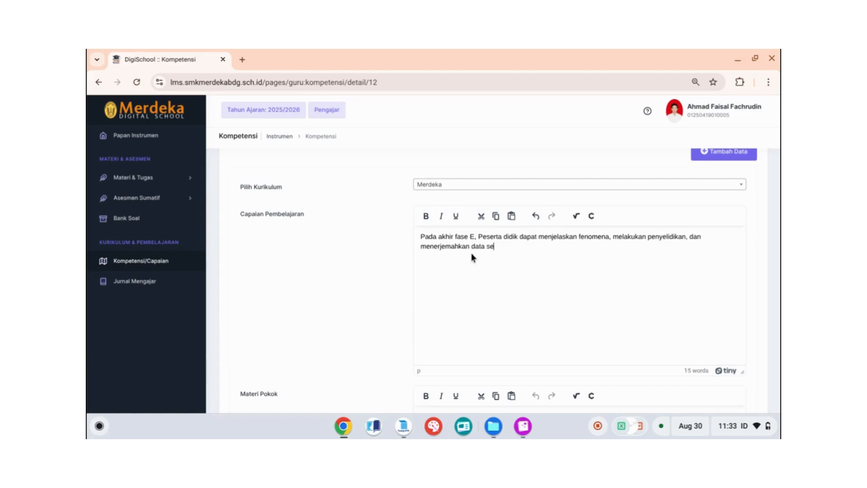
text(rta bukti-bulkti secara ilmiah)
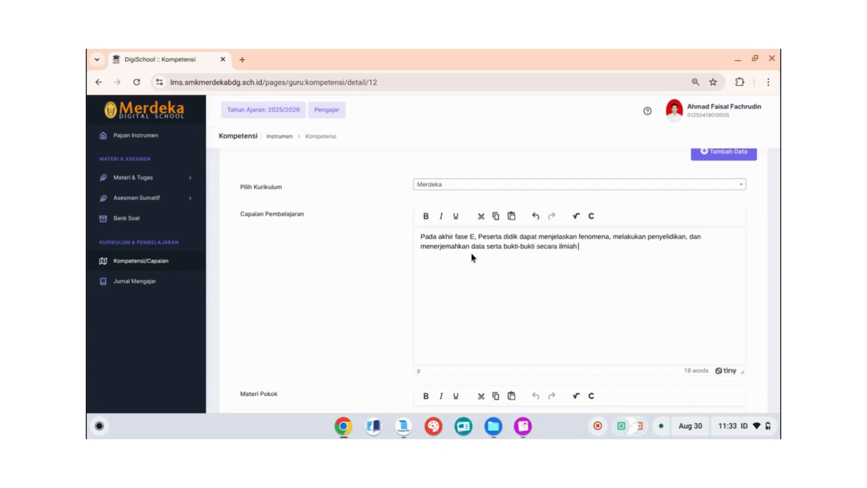
text( pada aspek konektivitas keruangan)
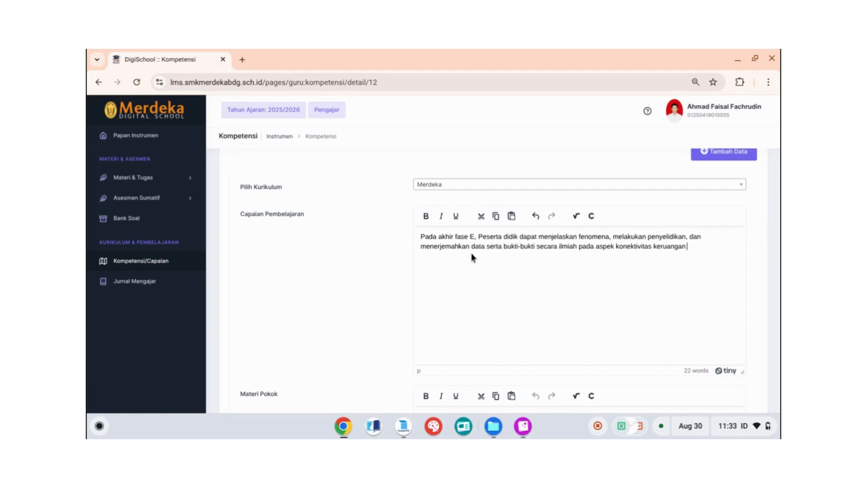
key(BackSpace)
key(BackSpace)
key(BackSpace)
key(BackSpace)
key(BackSpace)
key(BackSpace)
key(BackSpace)
key(BackSpace)
text(antarruang dan antarwaktu)
Enter "Konektivitas anttarruang dan antarwaktu" as the Materi Pokok
scroll(447, 238, down, 3)
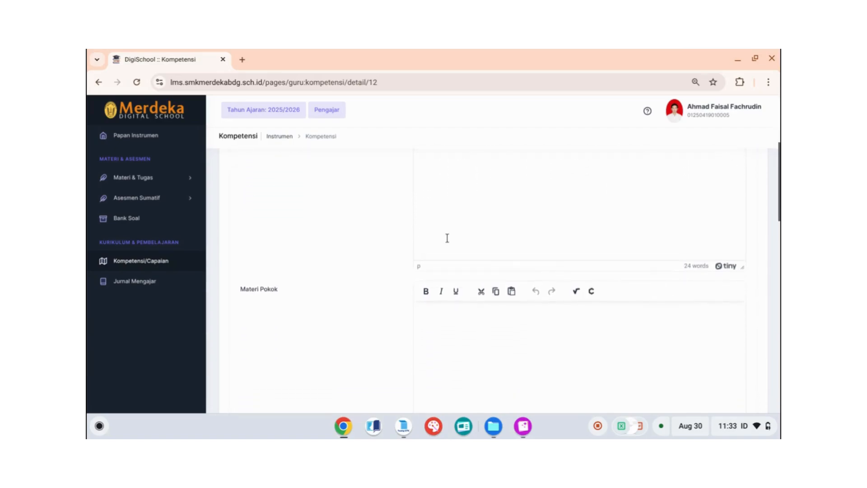
scroll(447, 238, down, 1)
click(458, 288)
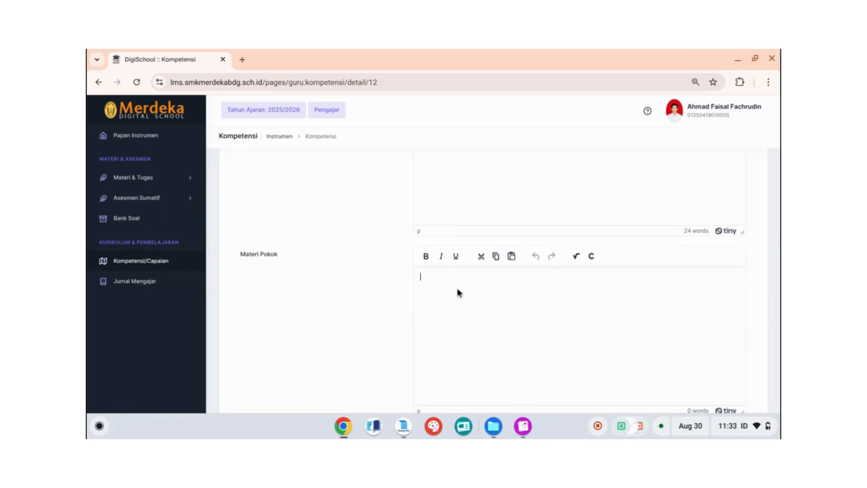
text(Konektivitas anttarruang dan an)
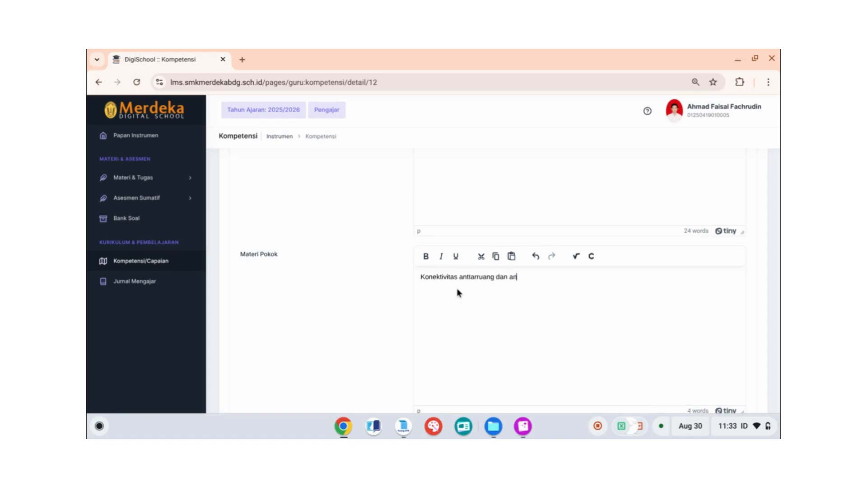
text(tarwaktu)
Set the Alokasi Waktu of the new competency to 30
scroll(458, 293, down, 3)
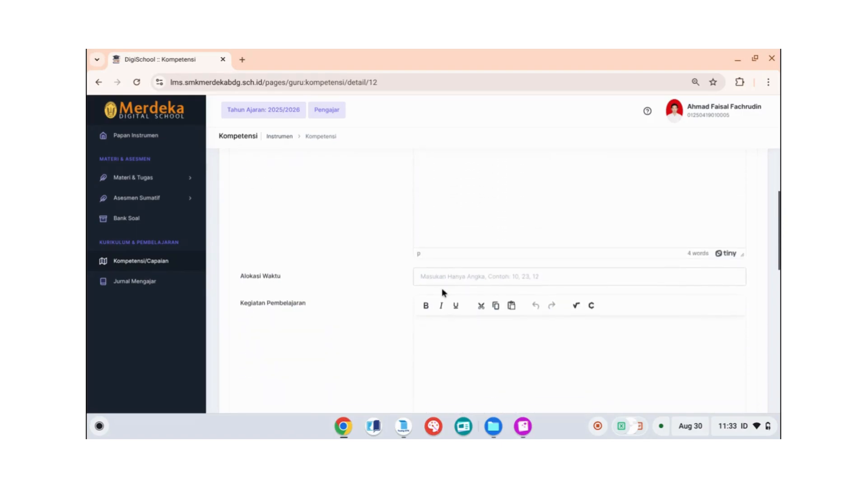
click(511, 277)
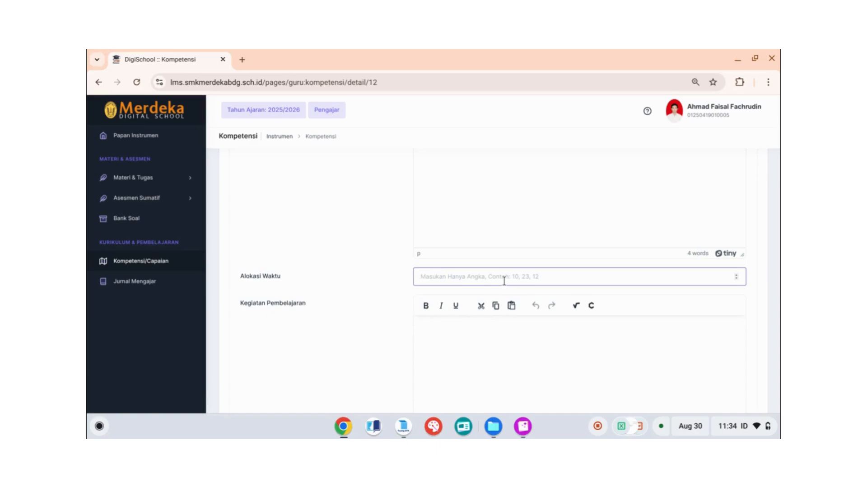
text(30)
Enter "Problem-based Learning" and "Project-based Learning" on separate lines as the Kegiatan Pembelajaran
scroll(374, 283, down, 2)
click(486, 270)
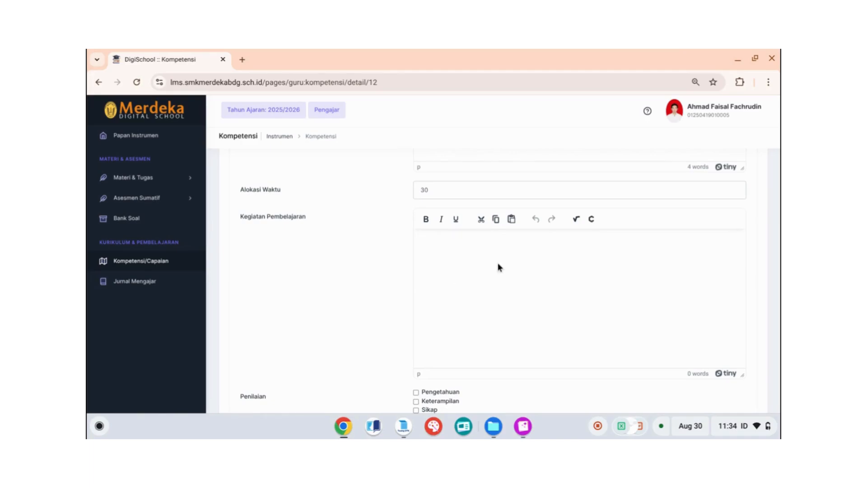
text(Problem-based Learning  )
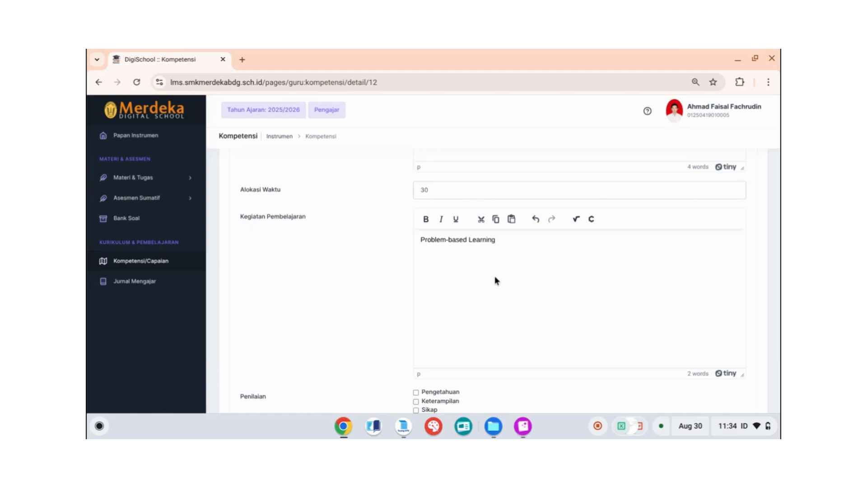
text(Project-based Learning)
Include Pengetahuan and Keterampilan in the Penilaian of the new competency
scroll(459, 283, down, 3)
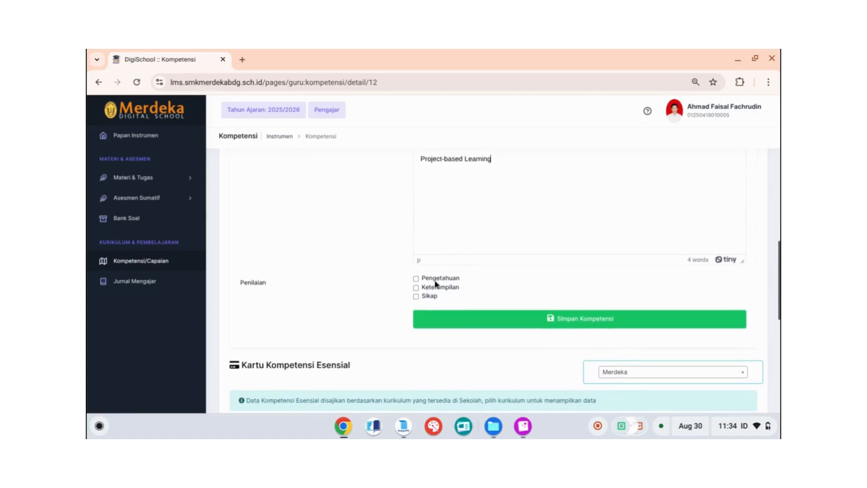
click(416, 279)
click(416, 287)
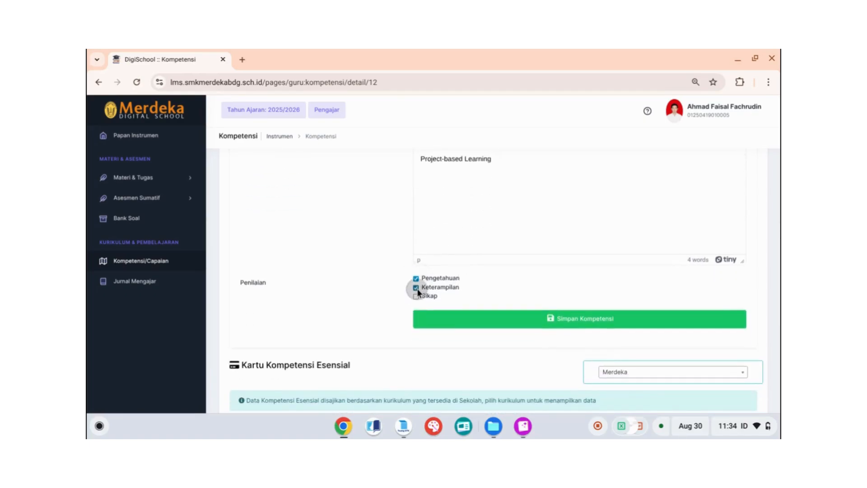
Include Sikap in the Penilaian and save the new competency
click(417, 297)
scroll(568, 279, down, 2)
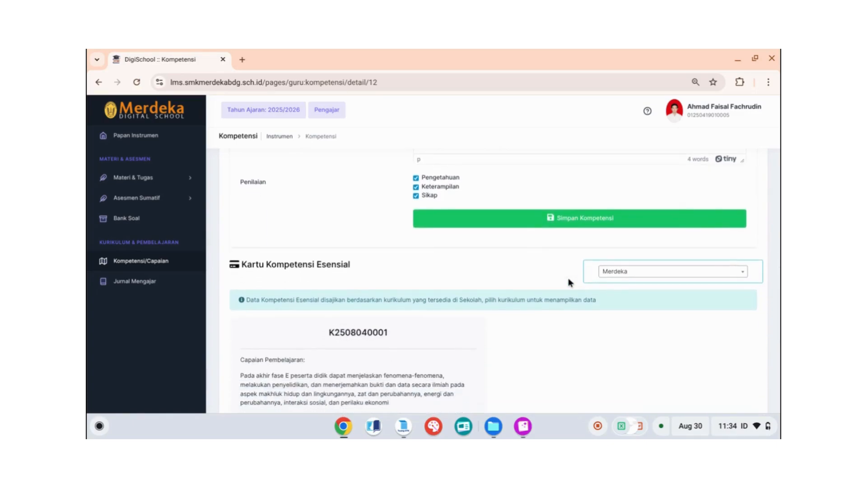
scroll(569, 279, down, 1)
scroll(568, 278, up, 1)
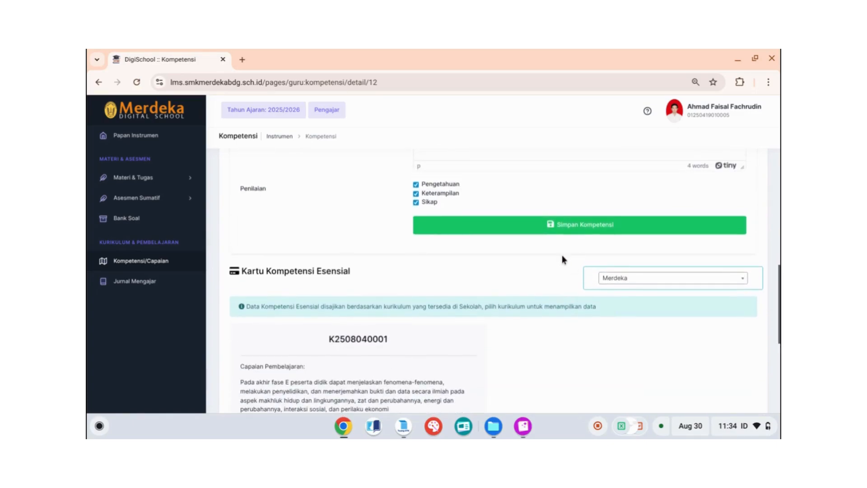
scroll(562, 254, up, 1)
click(565, 273)
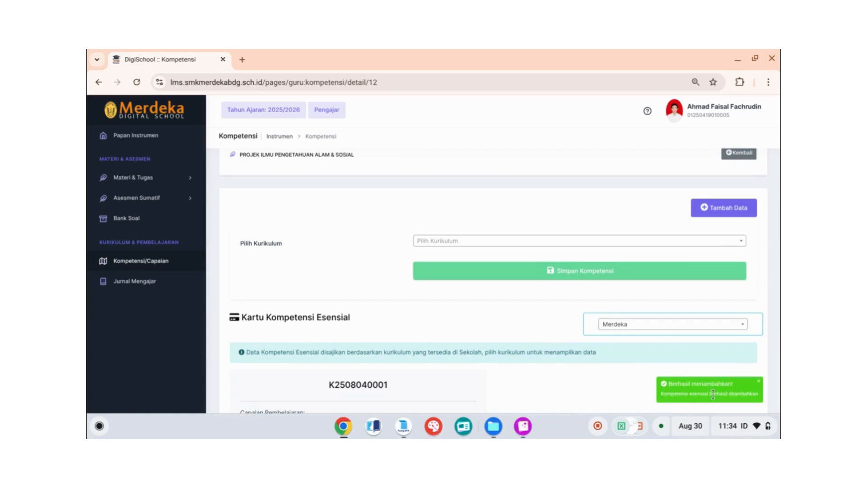
scroll(544, 372, up, 1)
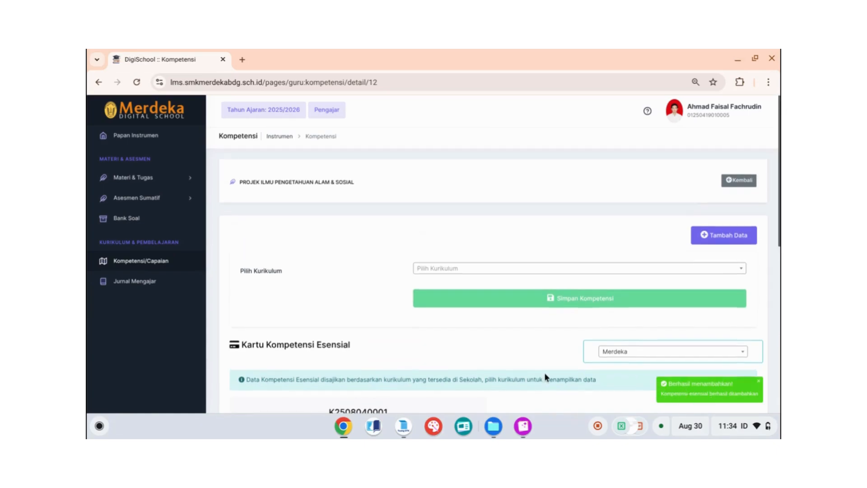
Reopen the competency details of Projek Ilmu Pengetahuan Alam & Sosial and review the Merdeka curriculum's competency cards
click(145, 282)
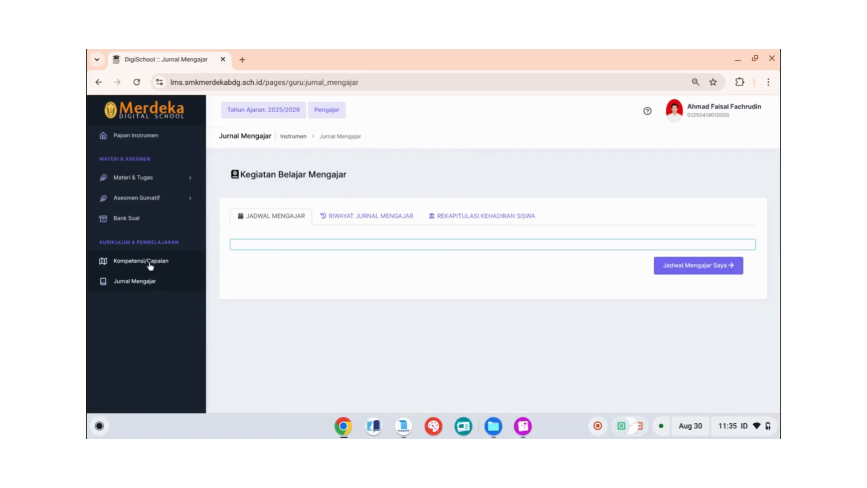
click(160, 265)
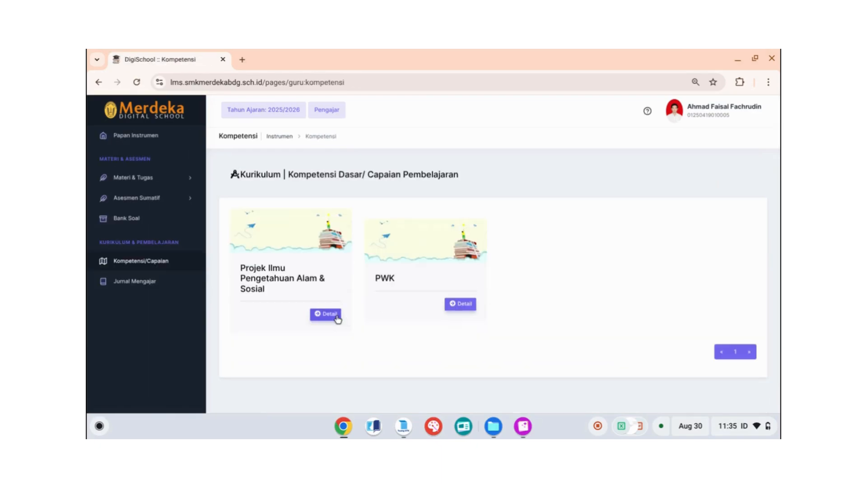
click(335, 317)
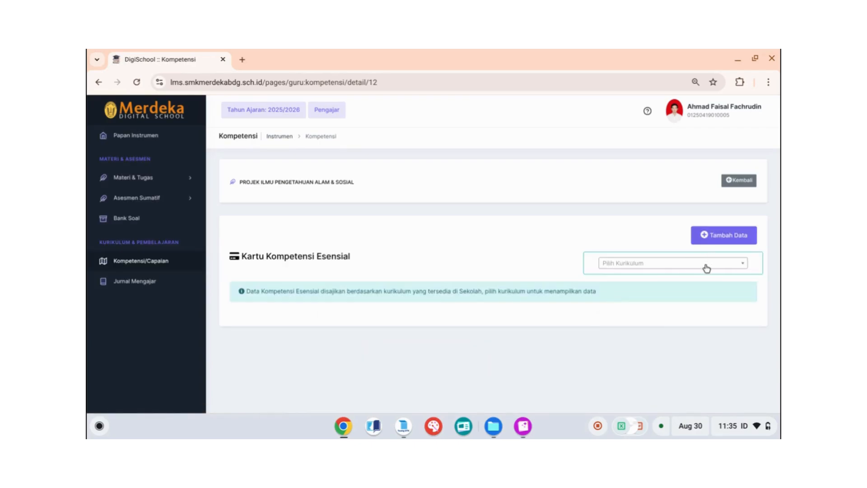
click(706, 266)
click(675, 307)
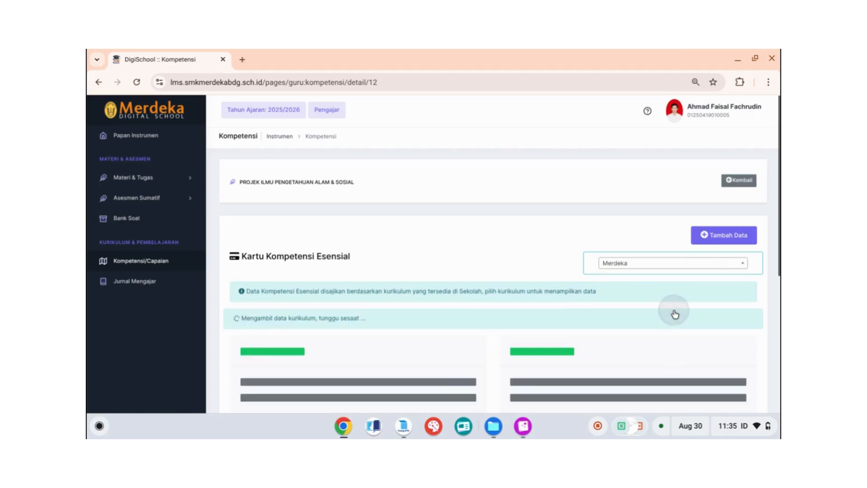
scroll(519, 283, down, 2)
scroll(520, 283, down, 1)
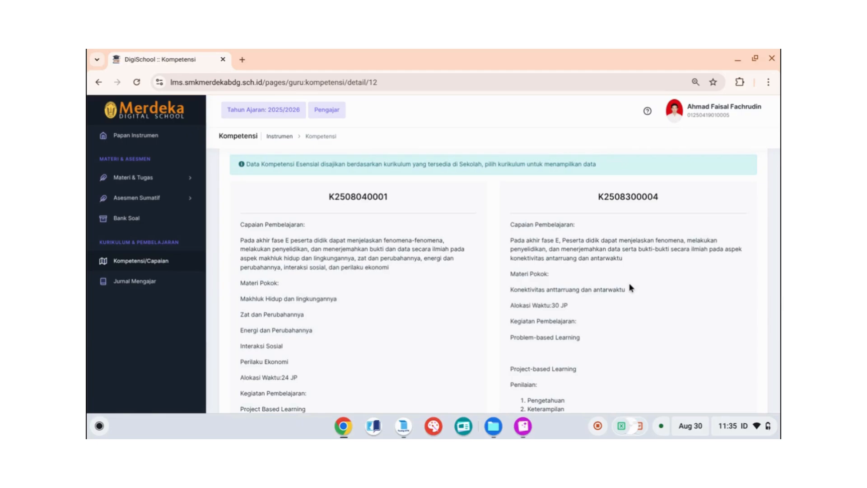
scroll(630, 286, up, 3)
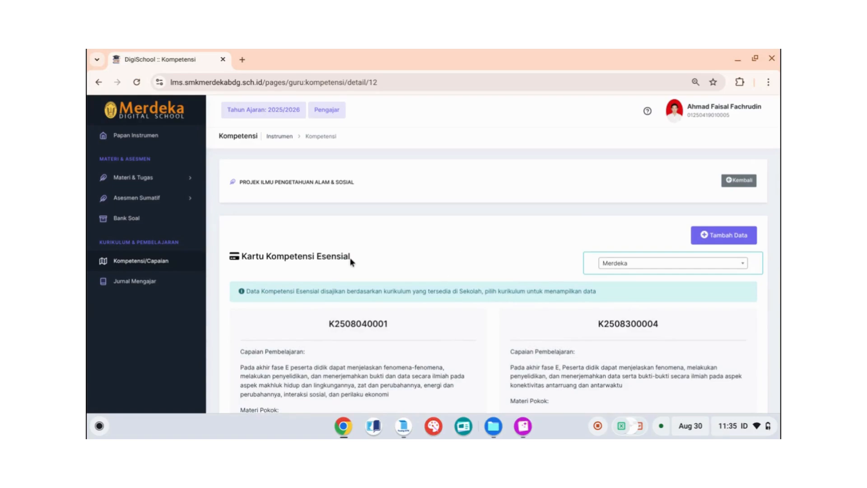
Create a Berita Acara for the current teaching session from the dashboard and look over its form
click(161, 143)
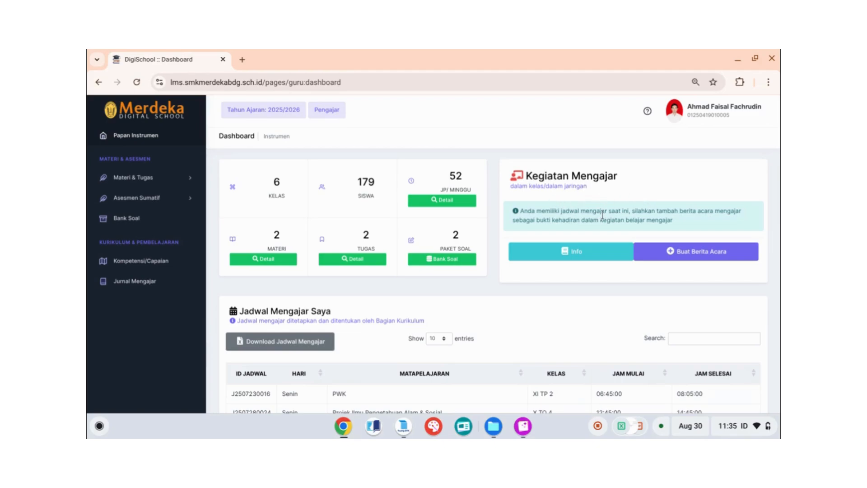
click(669, 257)
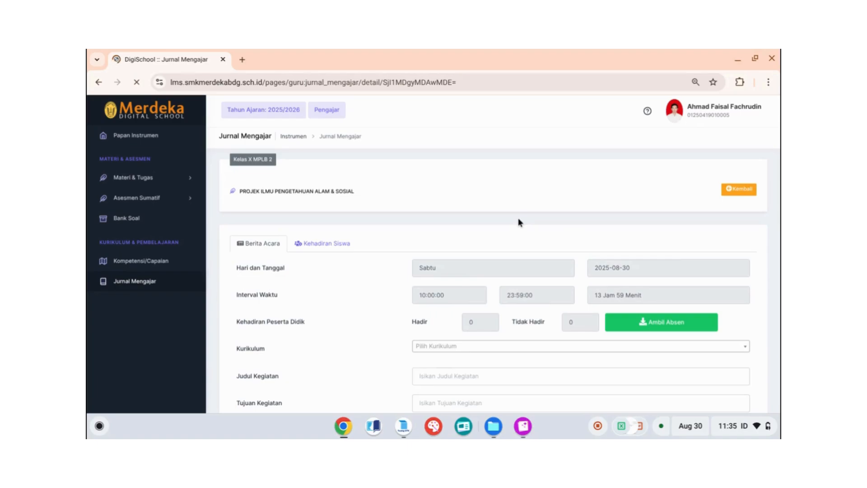
scroll(518, 222, down, 8)
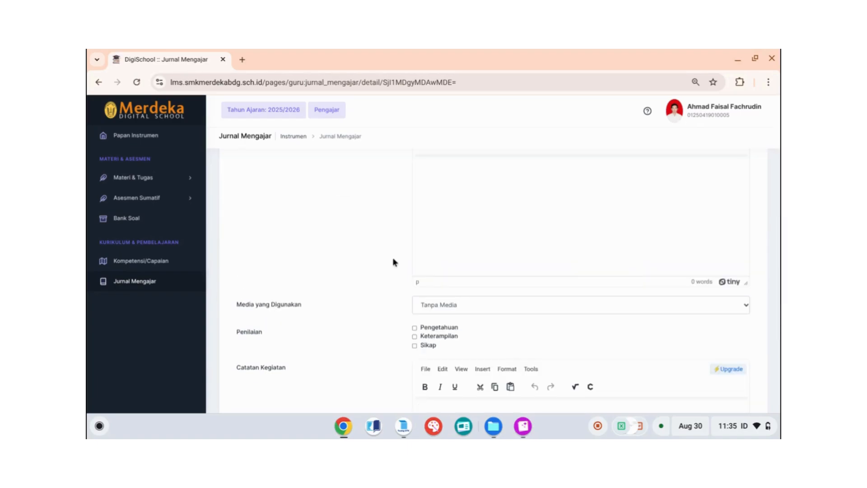
scroll(372, 267, up, 10)
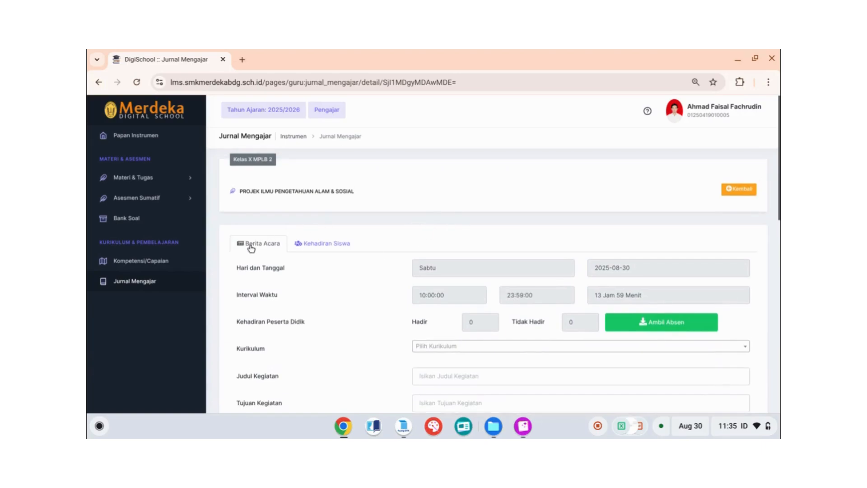
Open the student attendance list of class X MPLB 2 and mark students 1 to 7 as Hadir
click(323, 246)
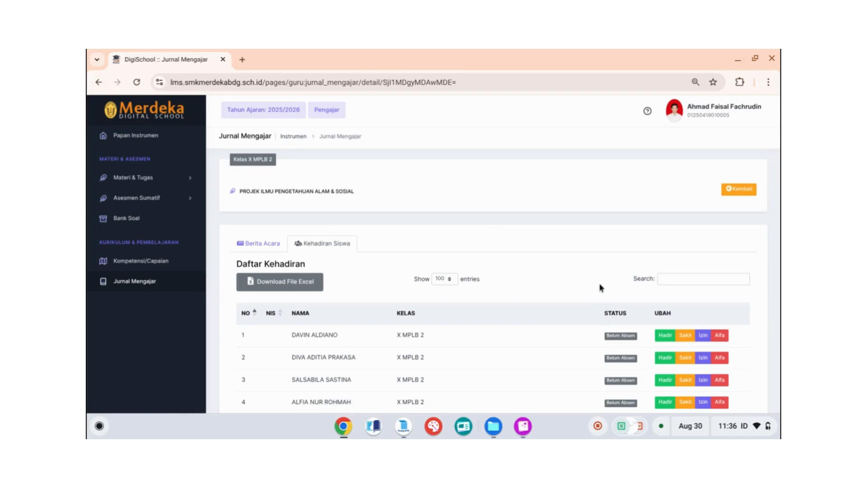
scroll(601, 288, down, 3)
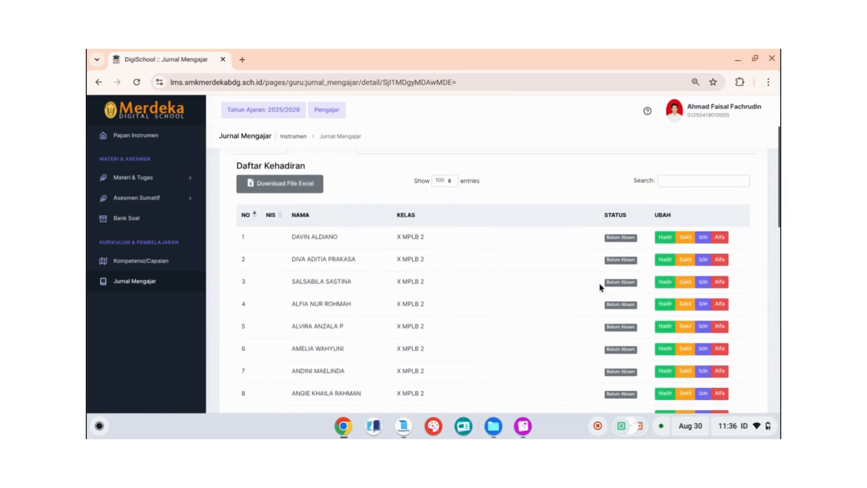
click(668, 240)
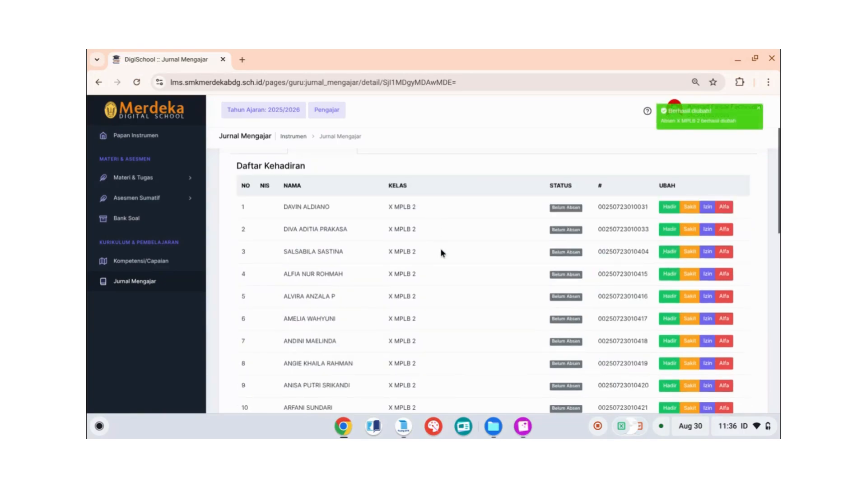
click(664, 261)
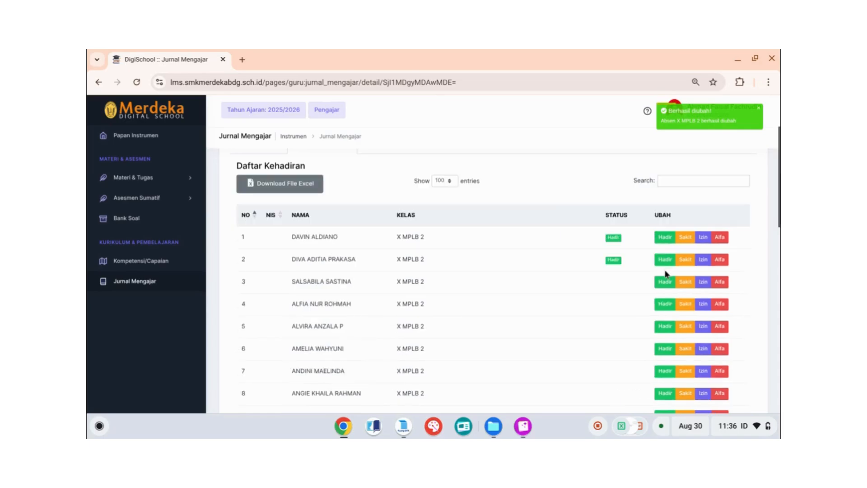
click(666, 285)
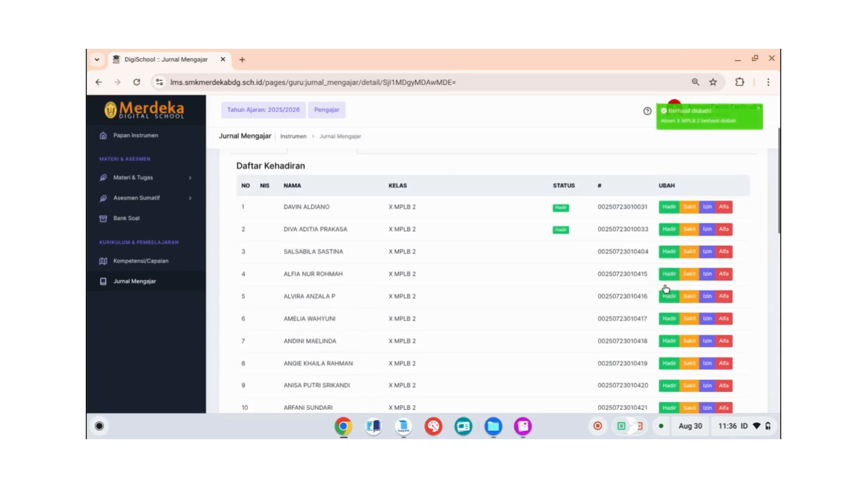
click(665, 303)
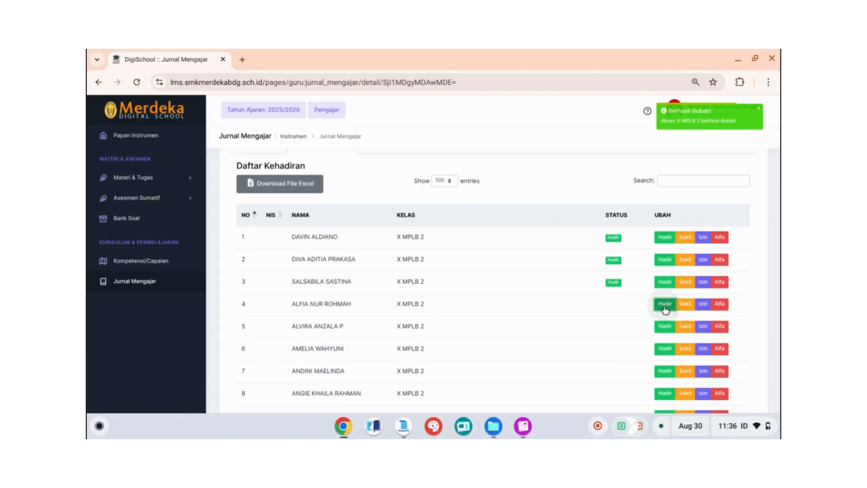
scroll(555, 305, down, 2)
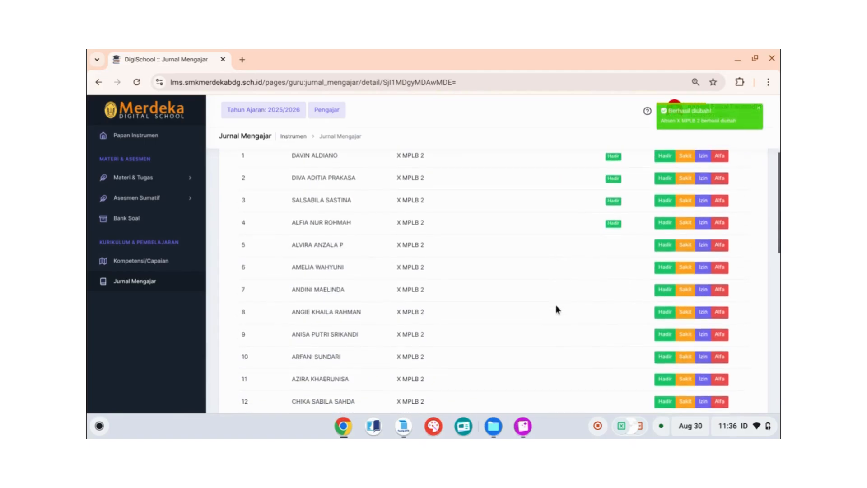
click(665, 244)
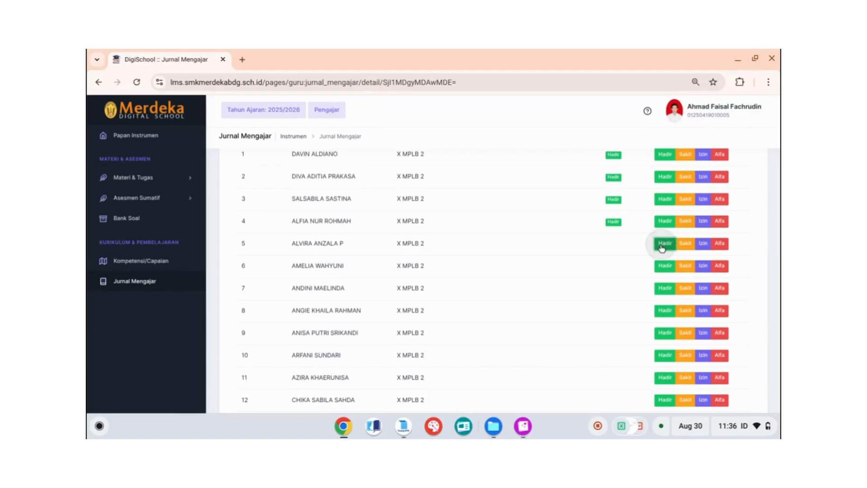
click(663, 293)
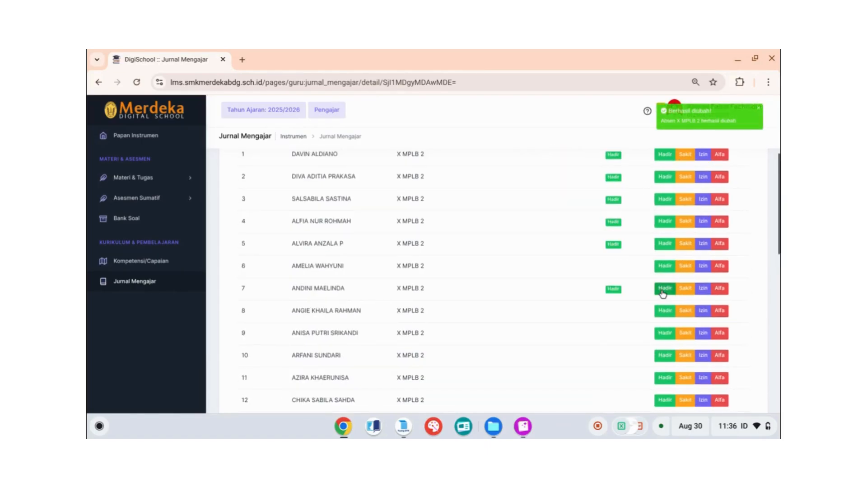
click(665, 265)
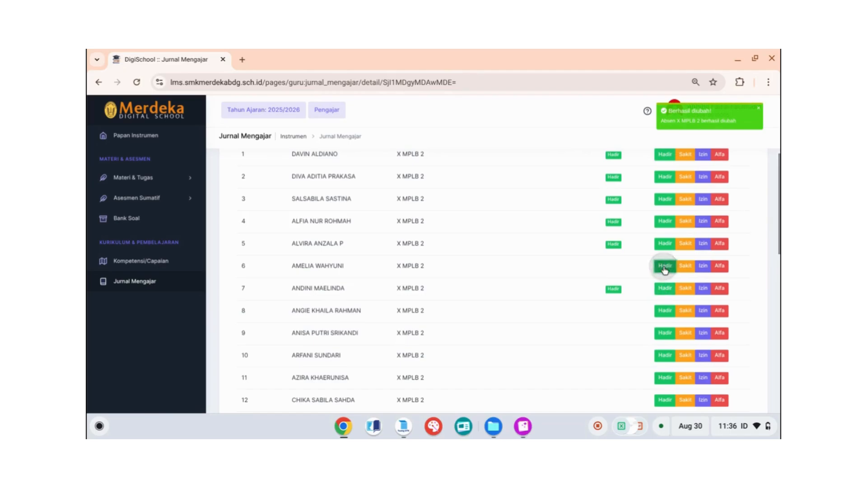
Mark students 8 and 9 in the attendance list as Sakit
scroll(665, 270, down, 2)
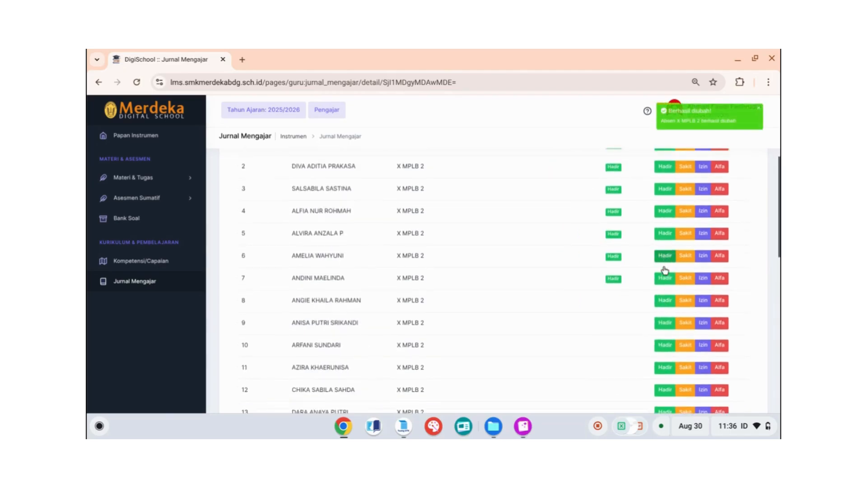
click(688, 253)
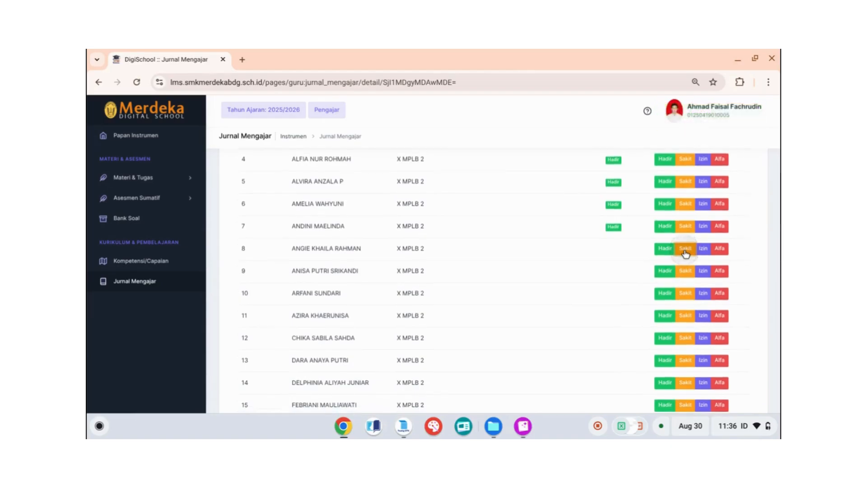
scroll(685, 254, down, 5)
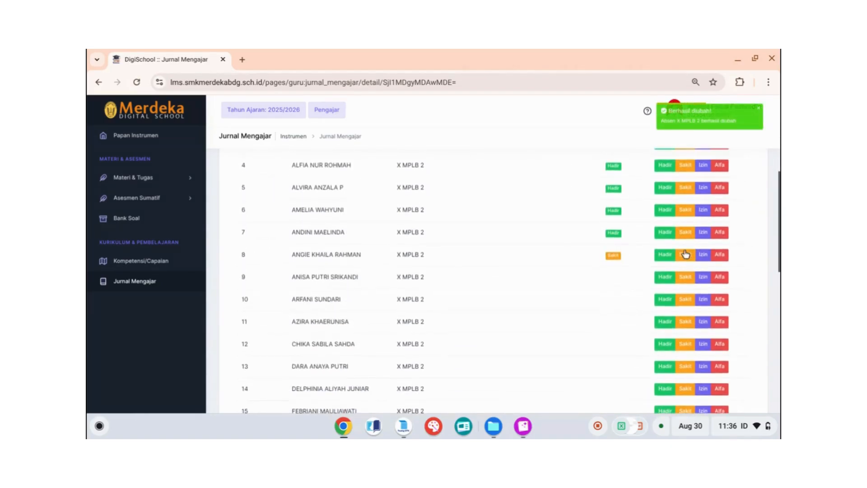
click(686, 274)
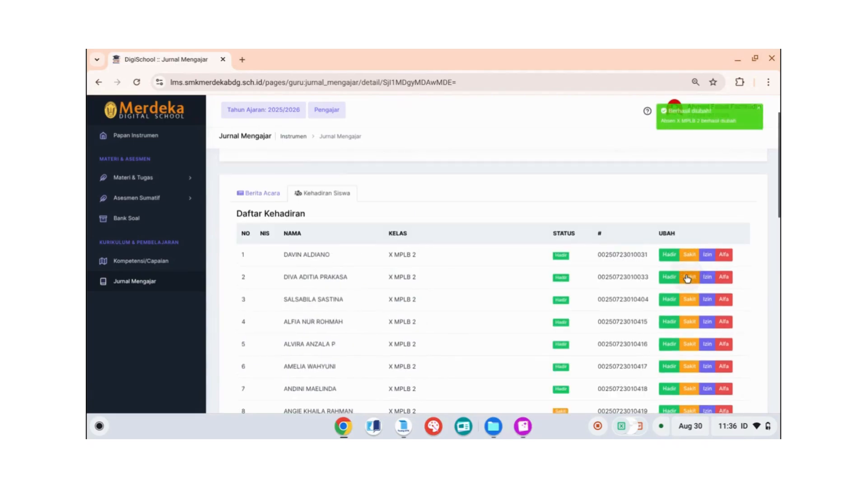
Mark student 10 as Izin and student 11 as Alfa, then check the rest of the attendance list
scroll(687, 278, down, 6)
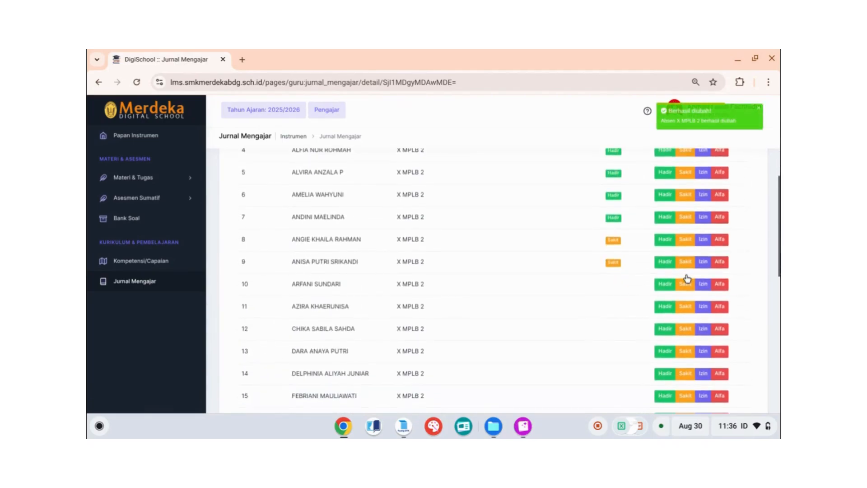
click(705, 284)
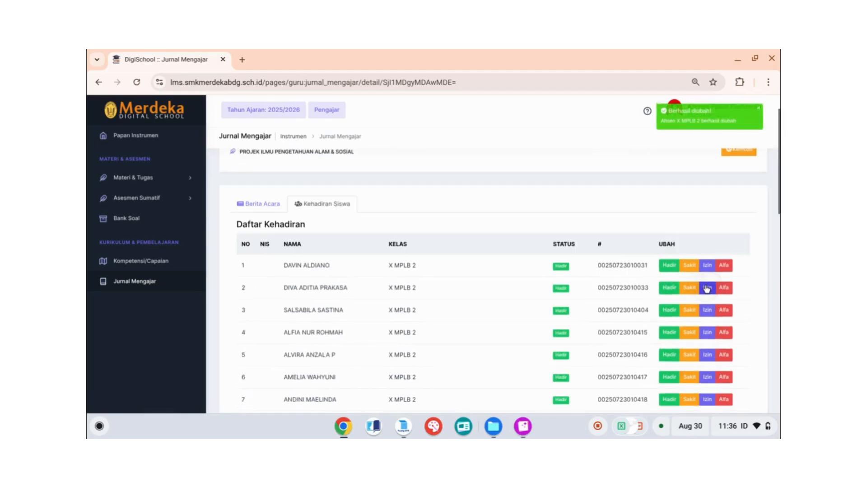
scroll(633, 276, down, 3)
scroll(634, 276, down, 3)
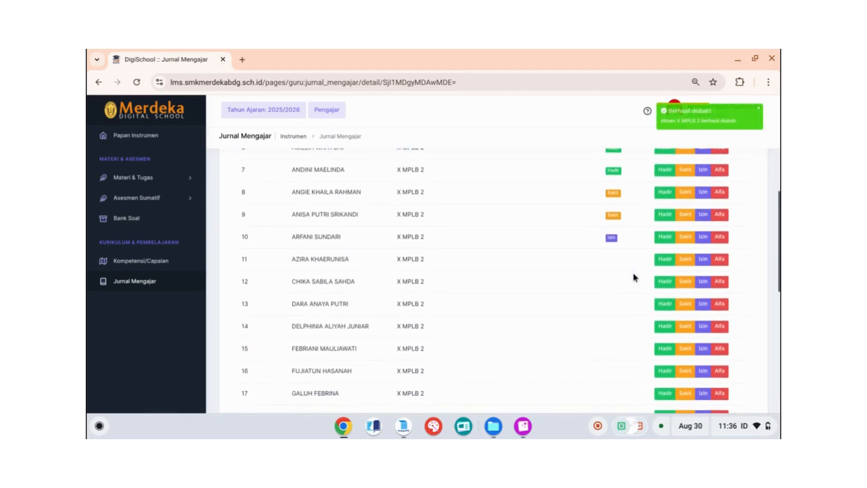
click(719, 261)
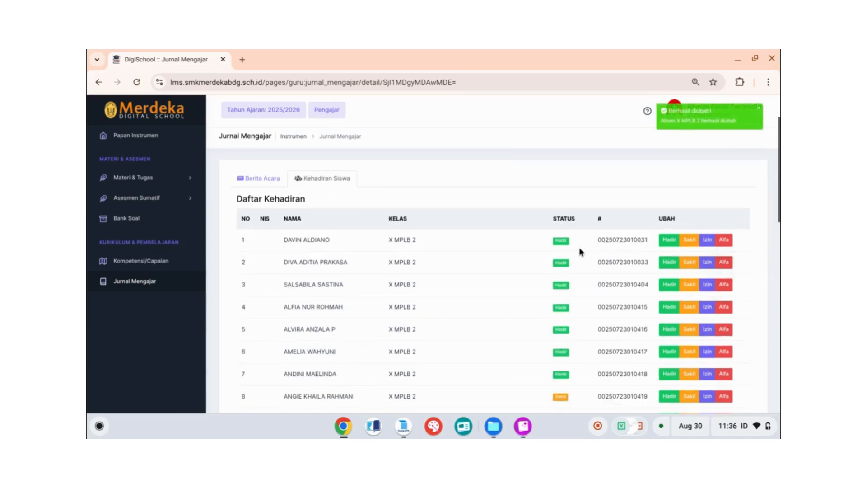
scroll(581, 253, down, 6)
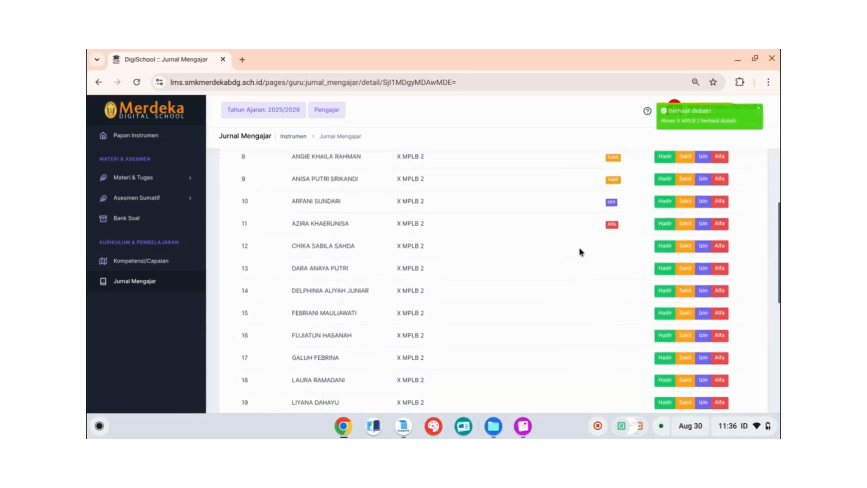
scroll(582, 310, down, 7)
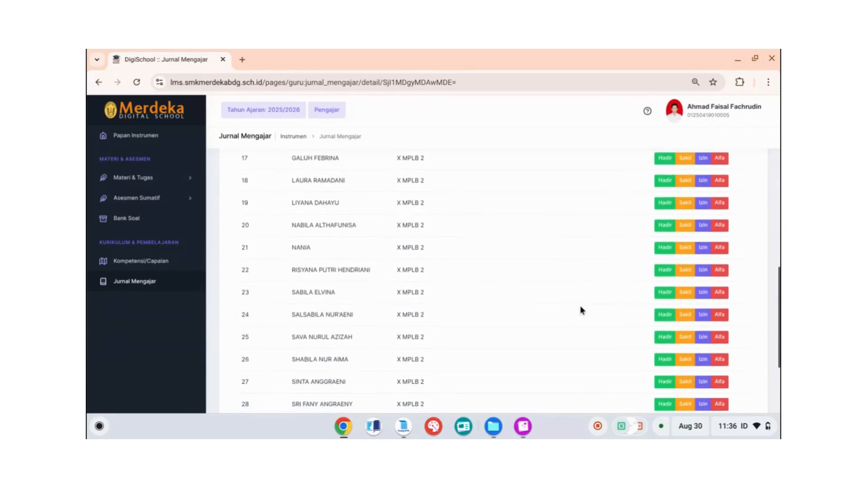
scroll(582, 310, down, 2)
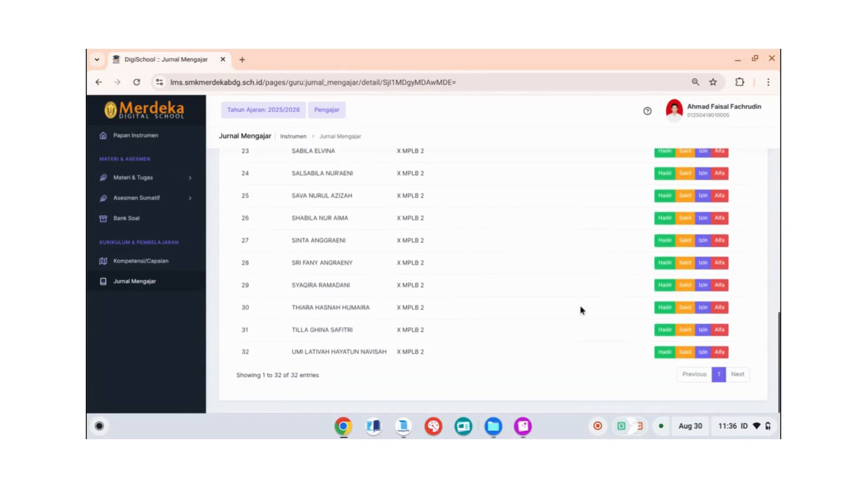
Recheck the statuses marked in the student attendance list, then pull the attendance data into the Berita Acara
scroll(582, 310, up, 15)
scroll(580, 306, up, 3)
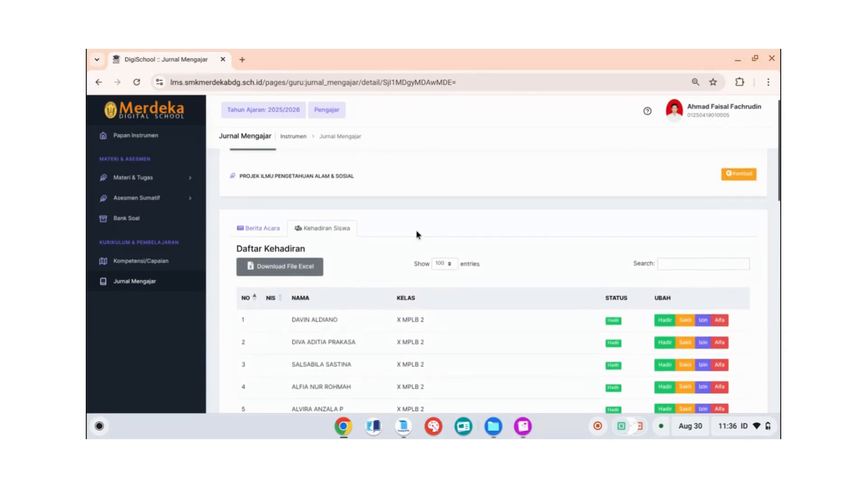
click(272, 233)
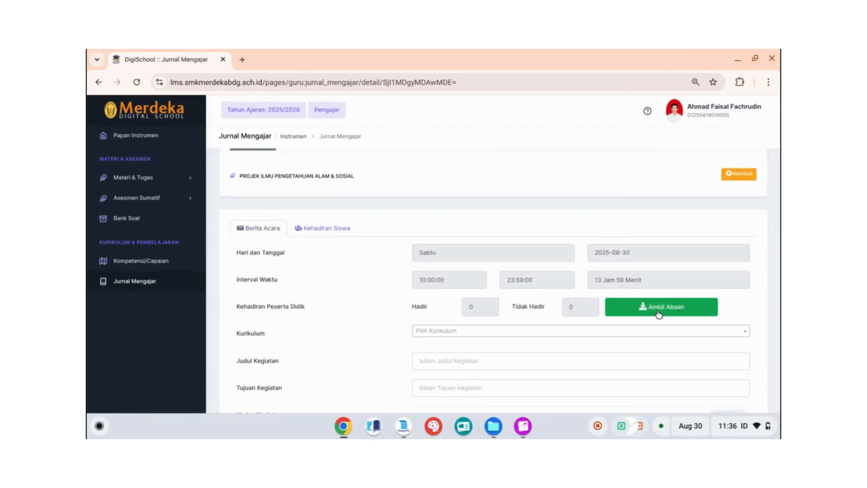
click(339, 229)
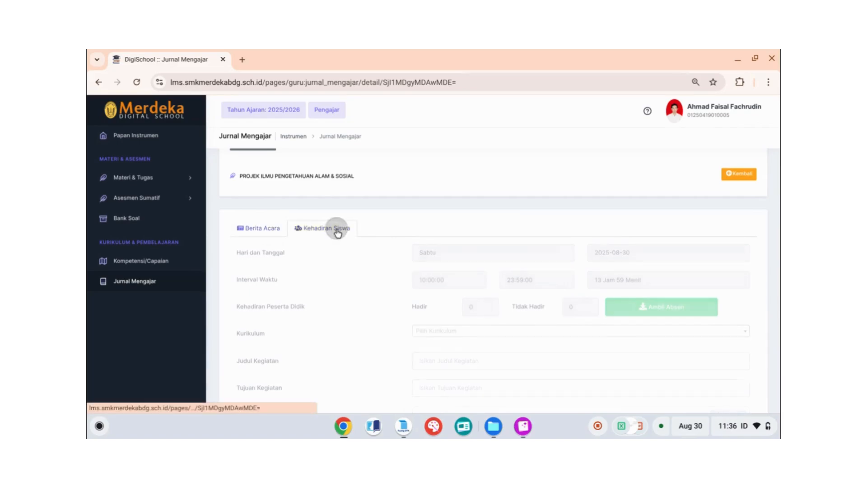
scroll(595, 296, down, 3)
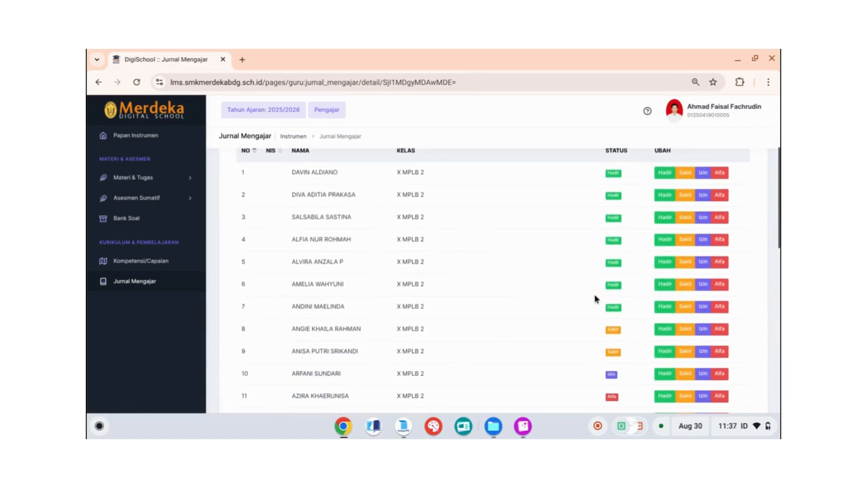
scroll(594, 298, down, 1)
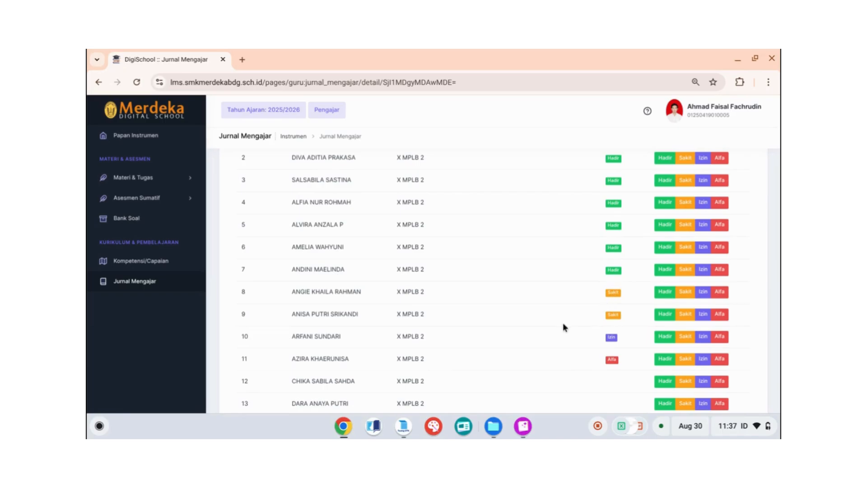
scroll(563, 322, up, 5)
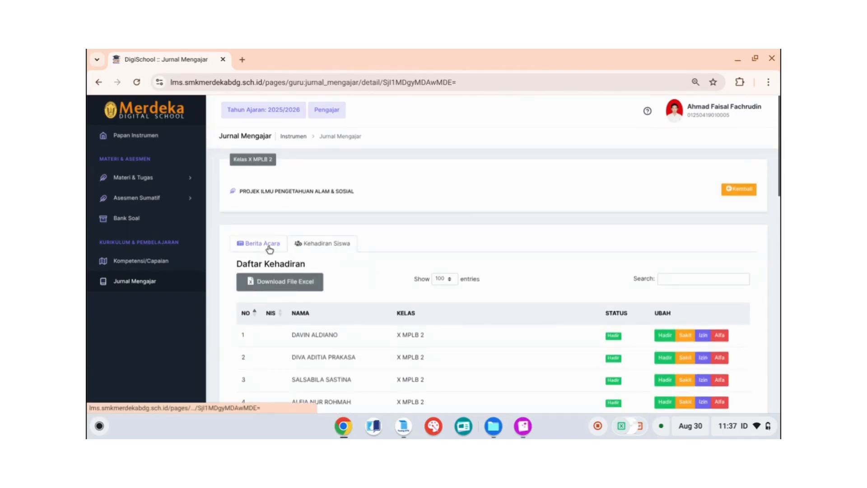
click(270, 248)
click(639, 323)
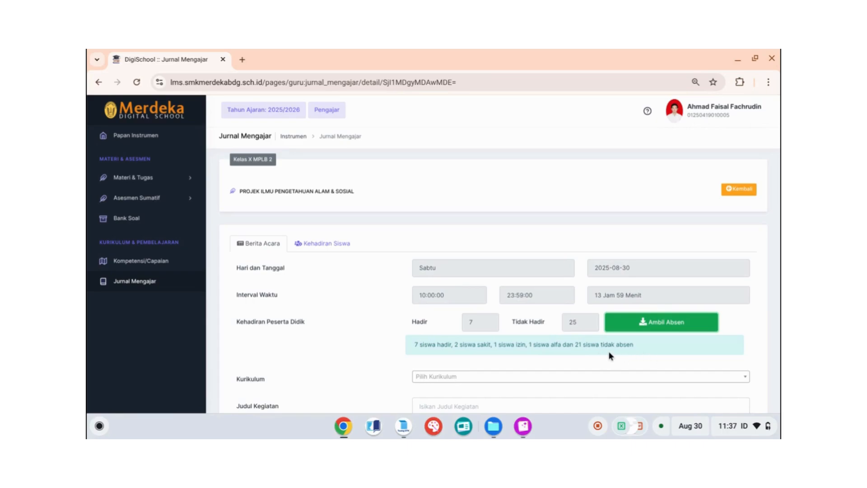
Set the Kurikulum of the Berita Acara to Merdeka
scroll(611, 356, down, 1)
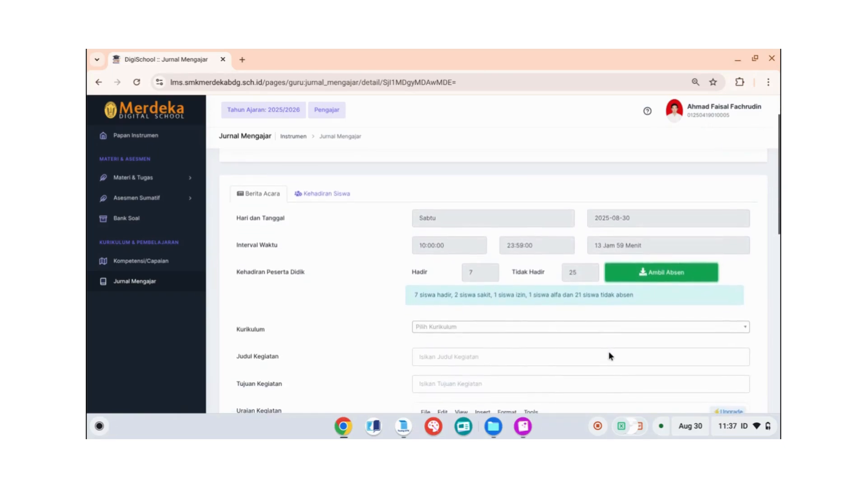
scroll(519, 339, down, 1)
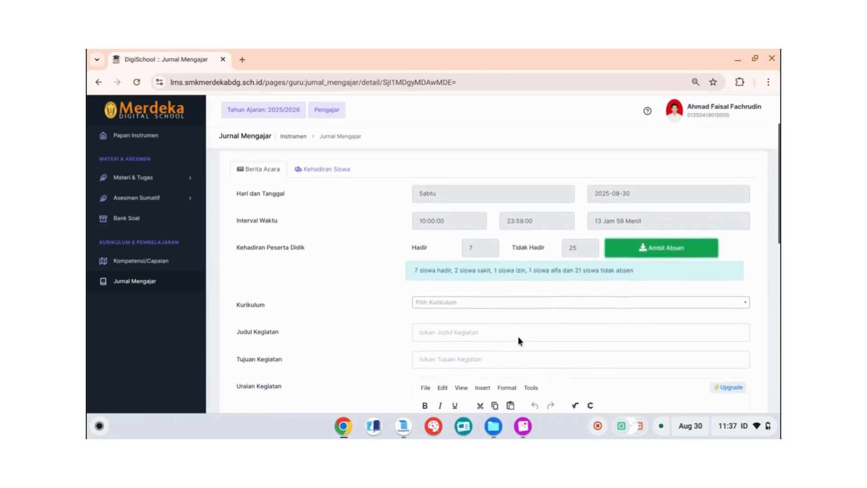
click(580, 303)
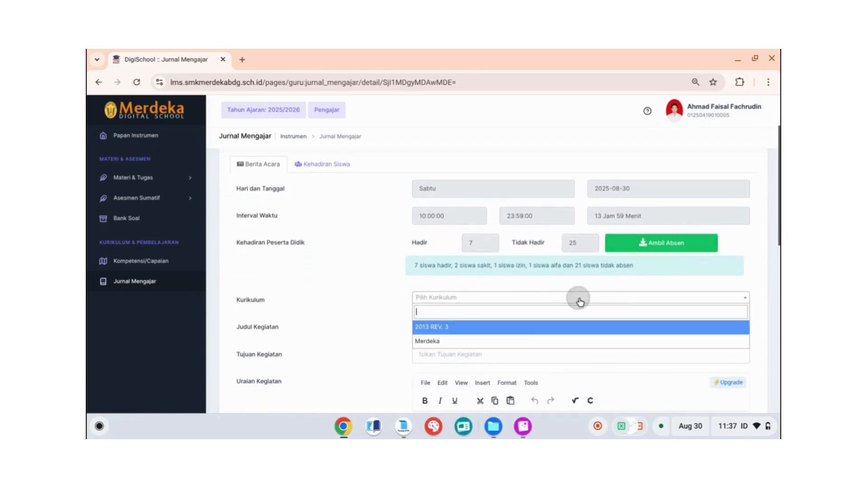
click(524, 343)
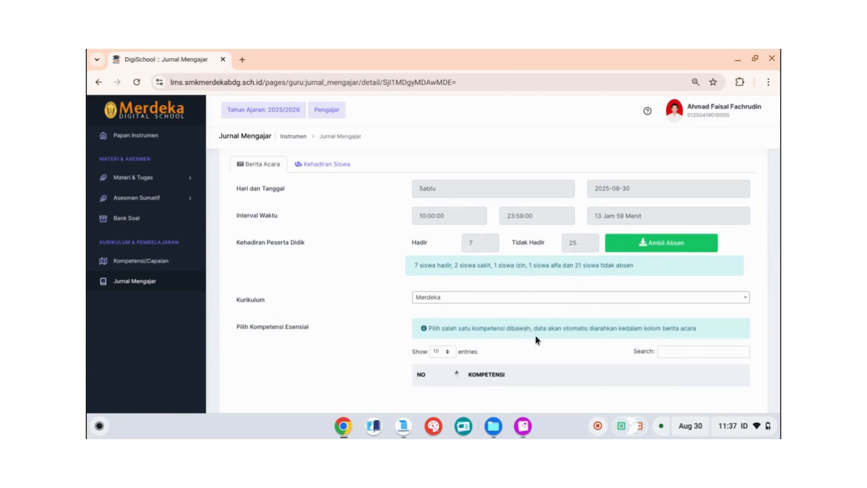
scroll(536, 337, down, 3)
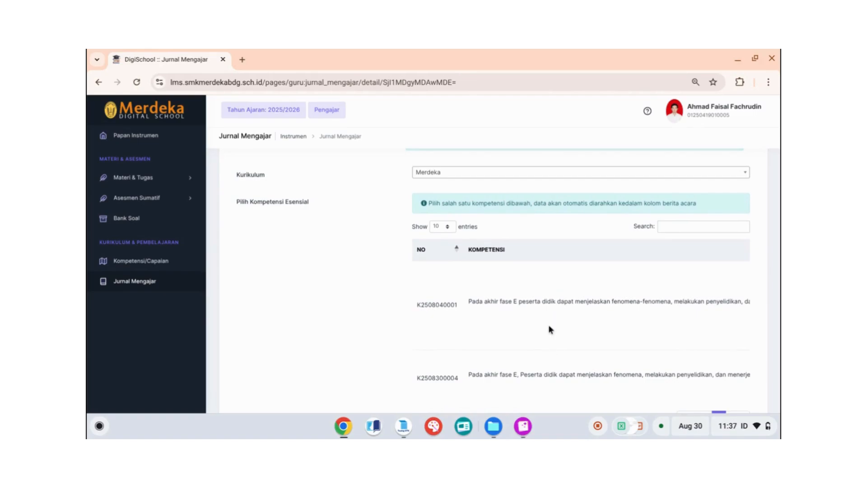
scroll(550, 330, down, 1)
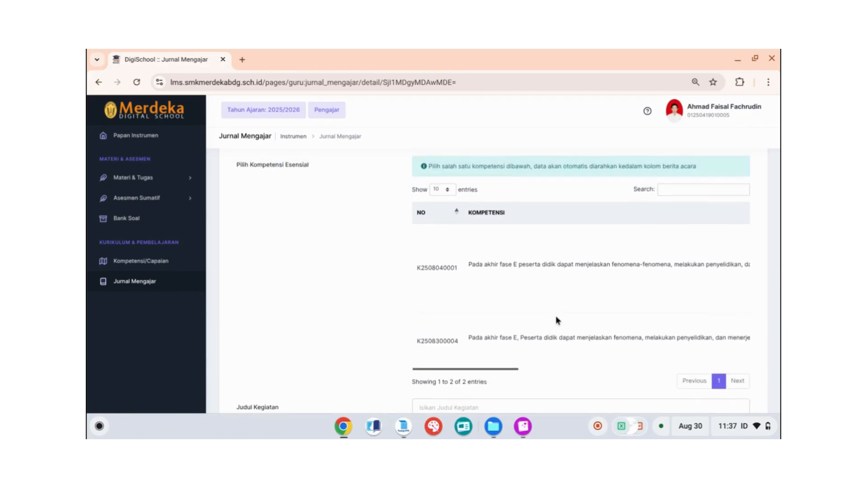
click(565, 269)
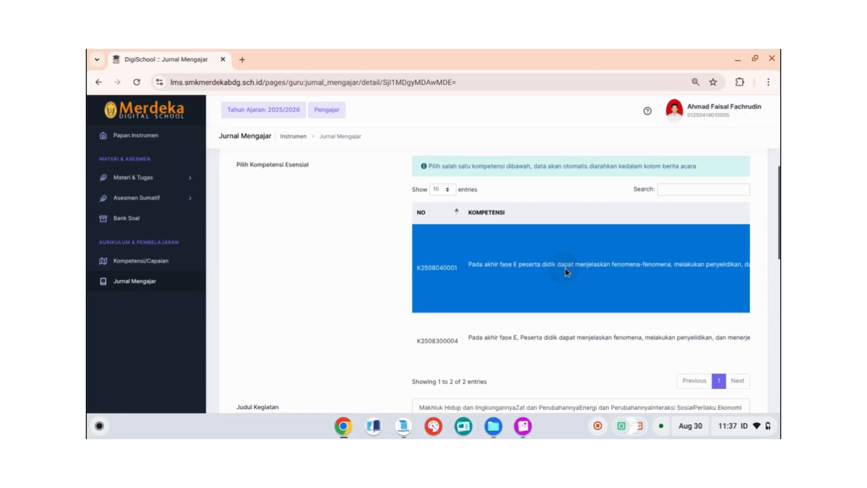
scroll(393, 287, up, 8)
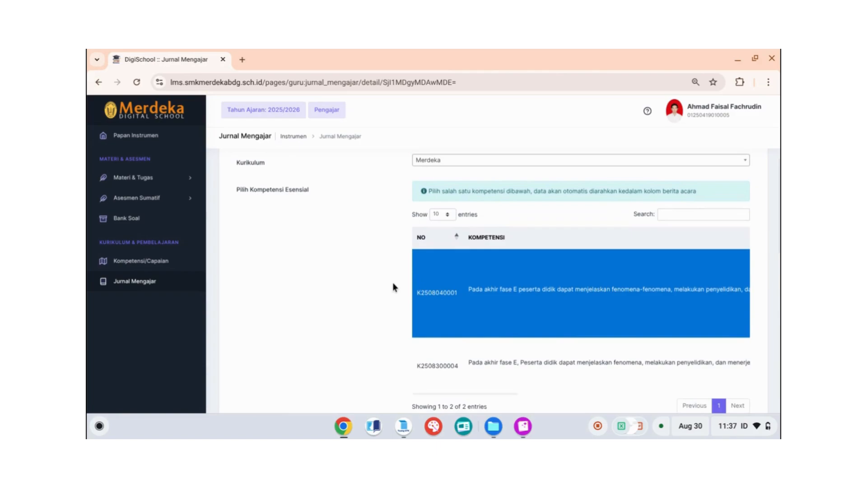
click(568, 364)
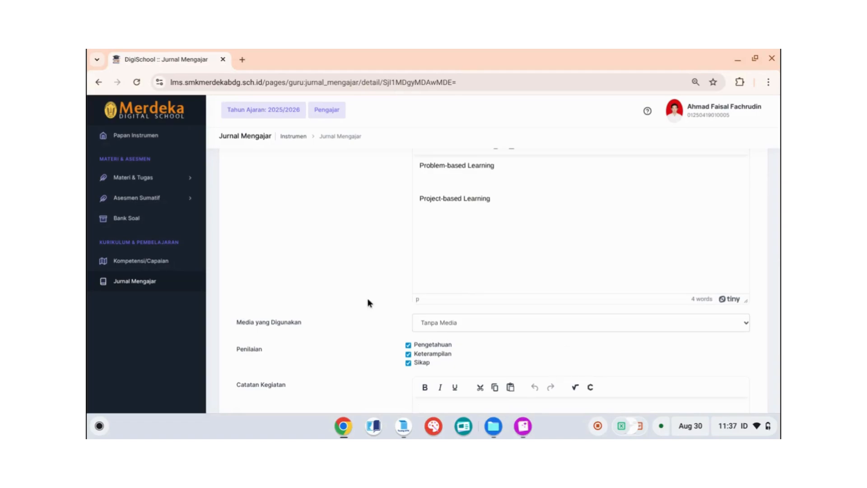
scroll(367, 298, up, 2)
scroll(368, 298, up, 2)
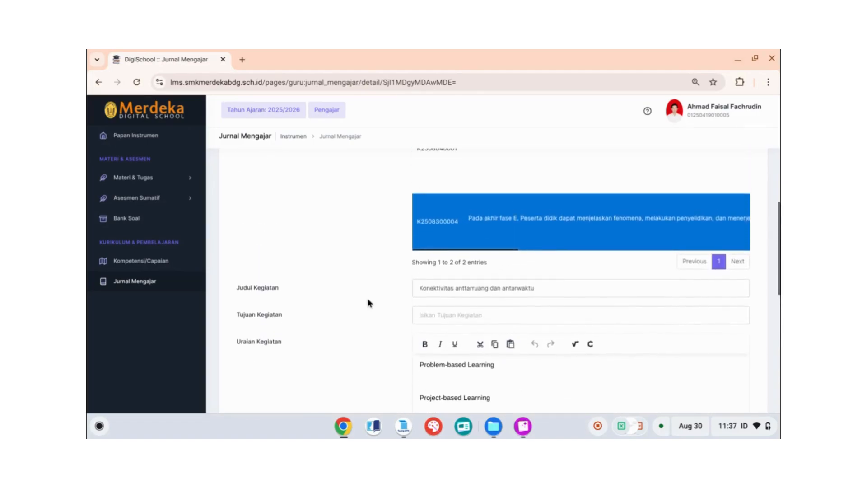
scroll(367, 298, up, 1)
scroll(368, 300, down, 1)
scroll(368, 300, up, 3)
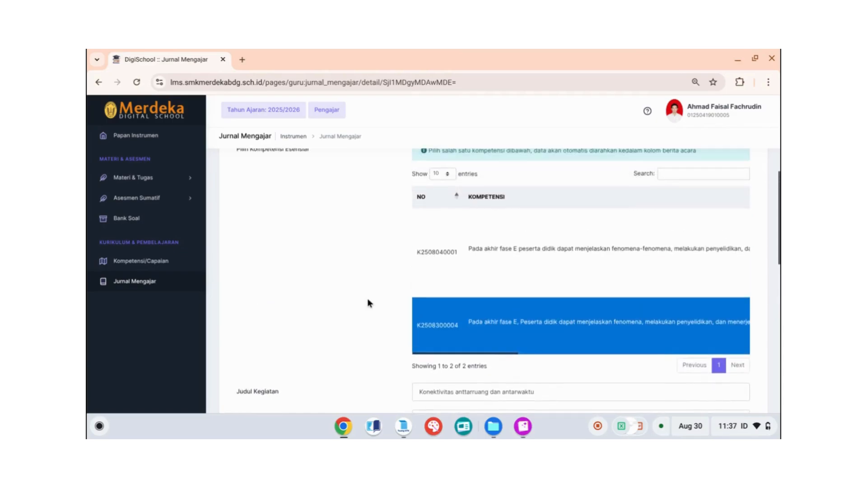
scroll(367, 302, down, 2)
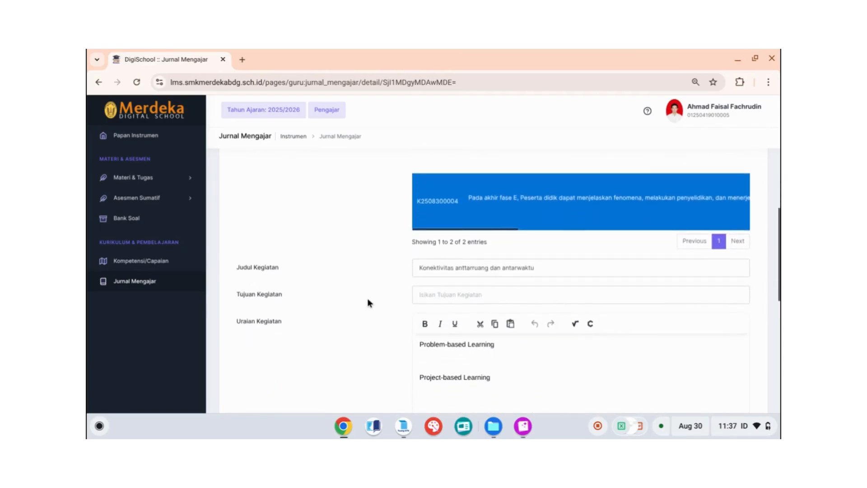
Fill in Tujuan Kegiatan with "Memahami konektivitas antarruang dan antarwaktu"
click(502, 295)
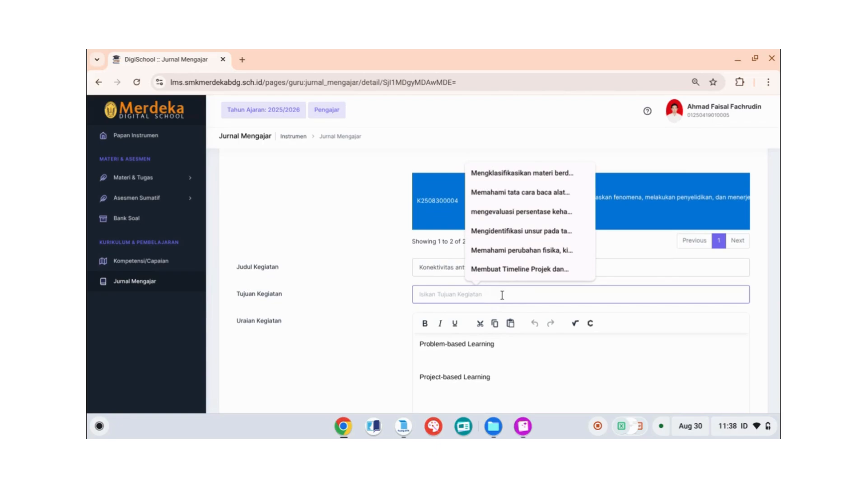
text(Memahami)
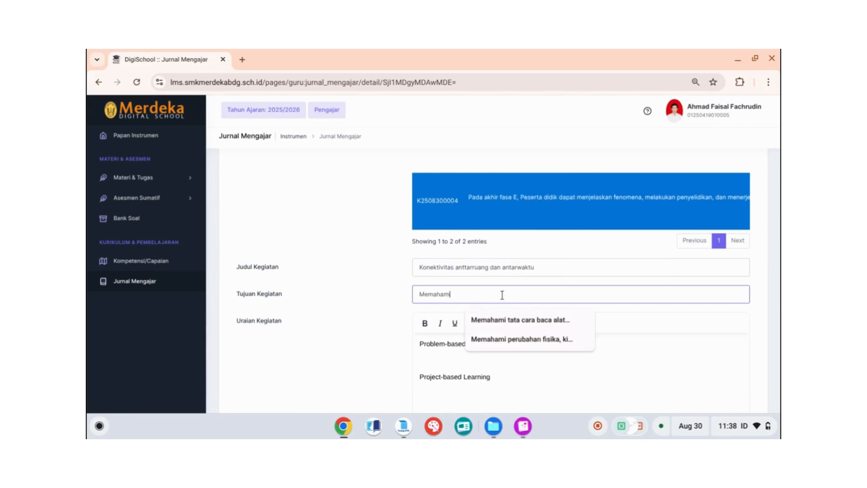
text( konekti)
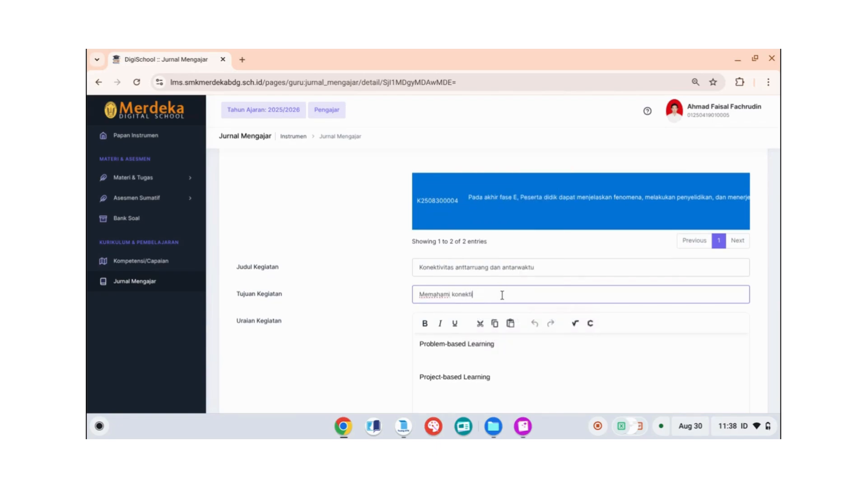
text(vitas antarruang dan antar)
key(BackSpace)
text(waktu)
Clear the prefilled Problem-based Learning and Project-based Learning text from Uraian Kegiatan
scroll(396, 317, down, 3)
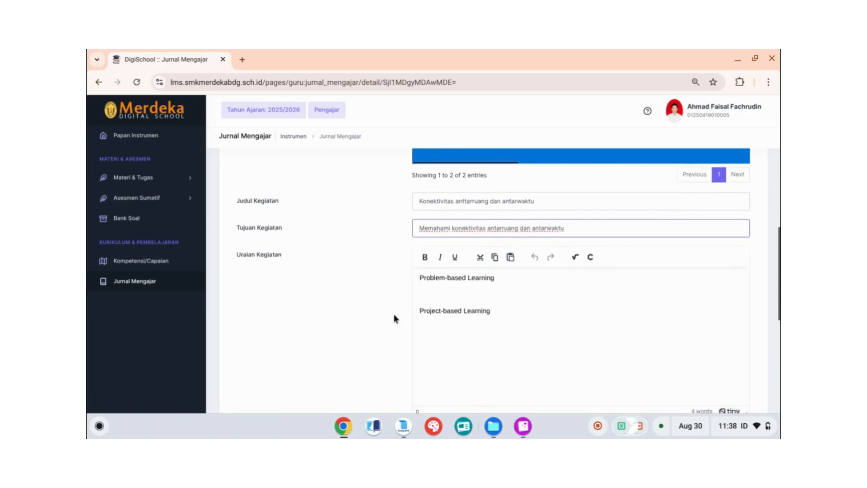
click(491, 283)
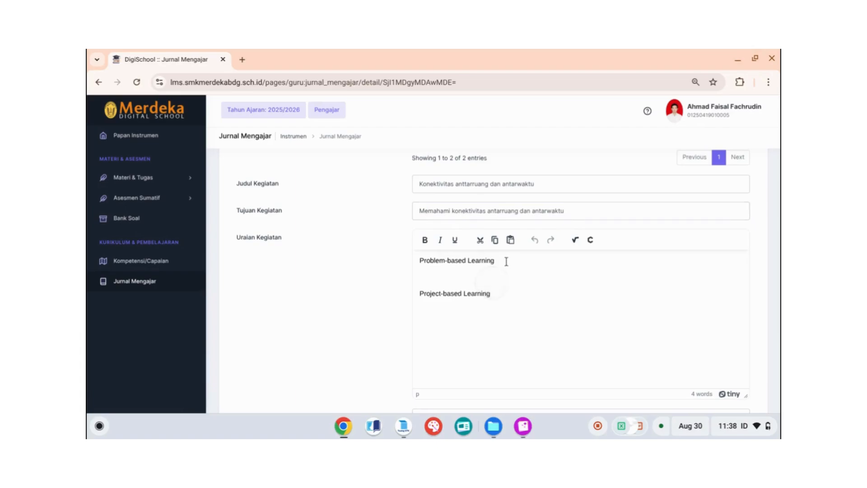
click(507, 262)
drag(418, 260, 503, 310)
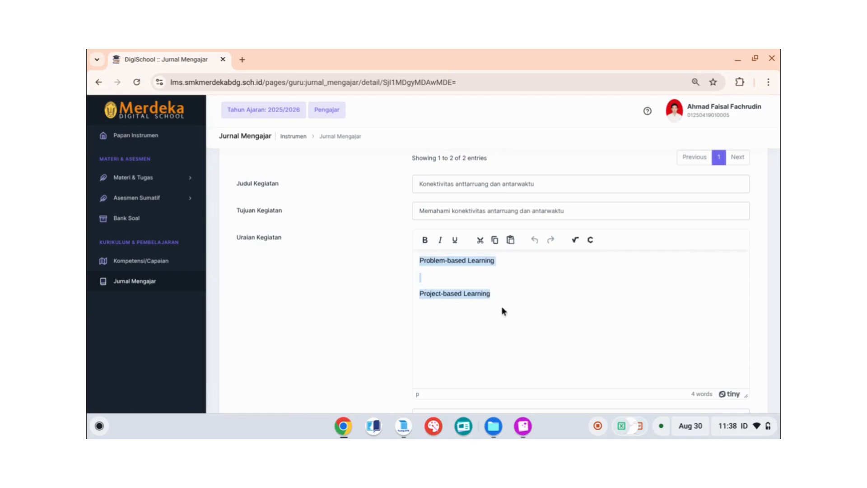
key(BackSpace)
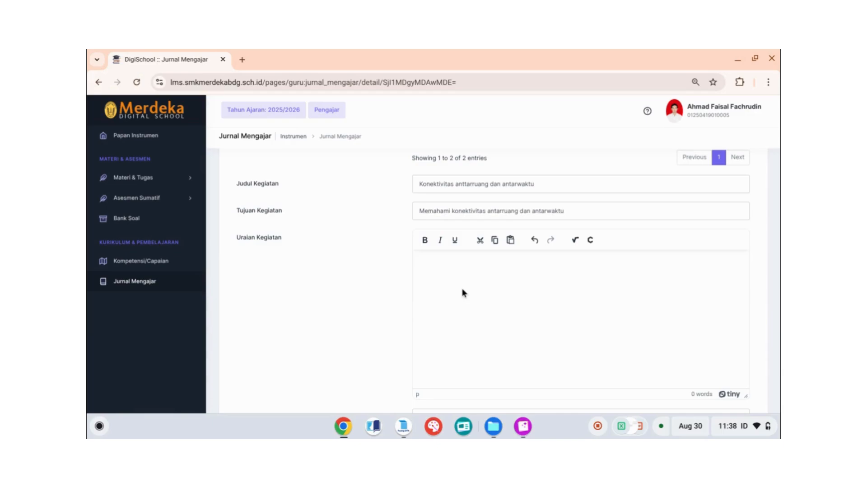
Write "Pada kegiatan pendahuluan peserta didik membalas salam yang diucapkan oleh guru." as the first line of Uraian Kegiatan
text(Pada kegiatan a)
key(BackSpace)
text(pendahuluan peserta)
text(didik)
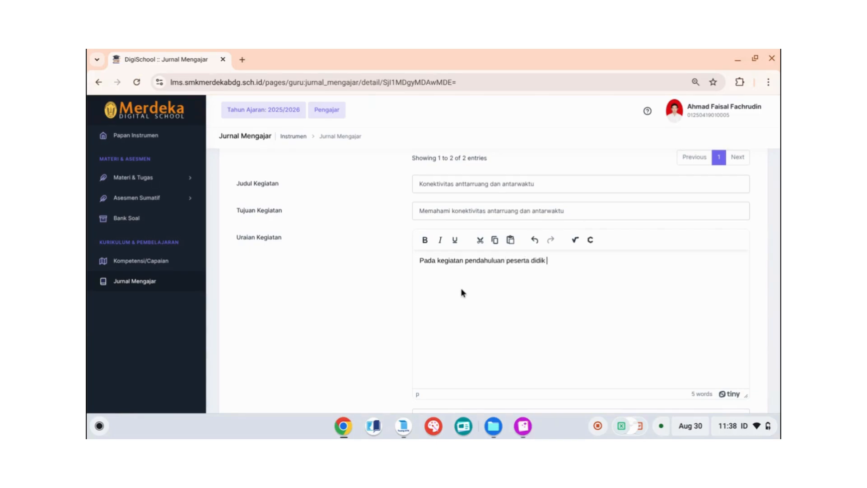
text( membalas salam yang diucapkan oleh guru)
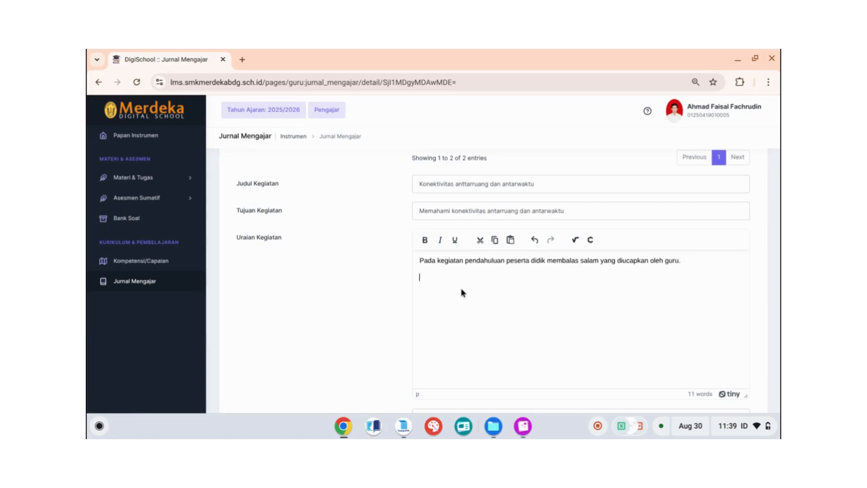
text(.)
key(Return)
Add "Peserta didik menyimak penjelasan dari guru" as the second line of Uraian Kegiatan
text(pd)
key(BackSpace)
key(BackSpace)
text(Peser)
text(ta didik menyimak penjelasan da)
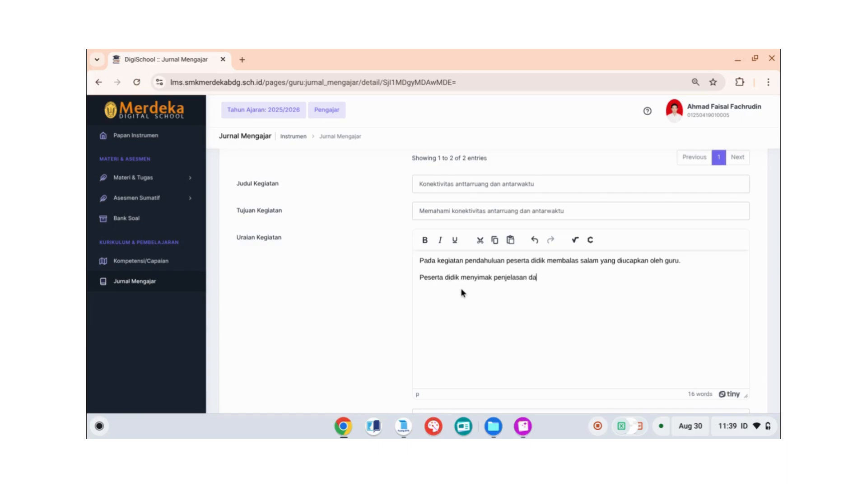
text(ri guru)
Add "Peserta didik membentuk kelompok belajar" as the third line of Uraian Kegiatan, and glance over the fields below it
key(Return)
text(Peserta didik membentuk kelo)
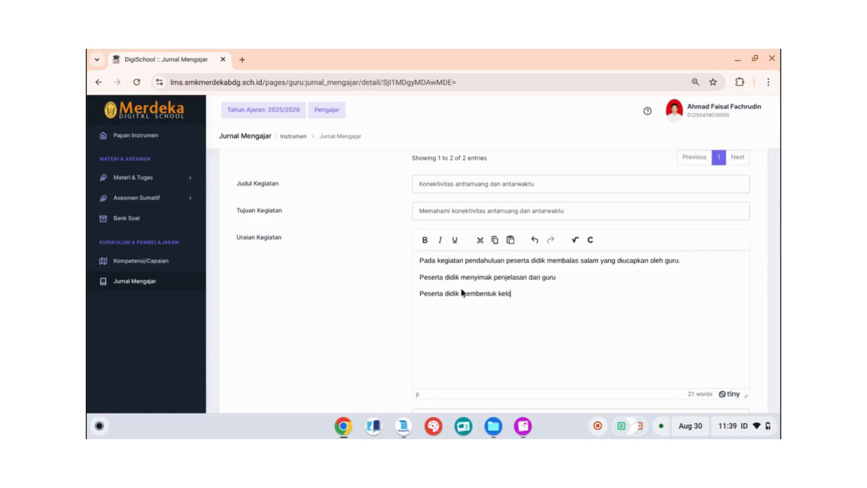
text(mpok belajar)
scroll(557, 292, down, 3)
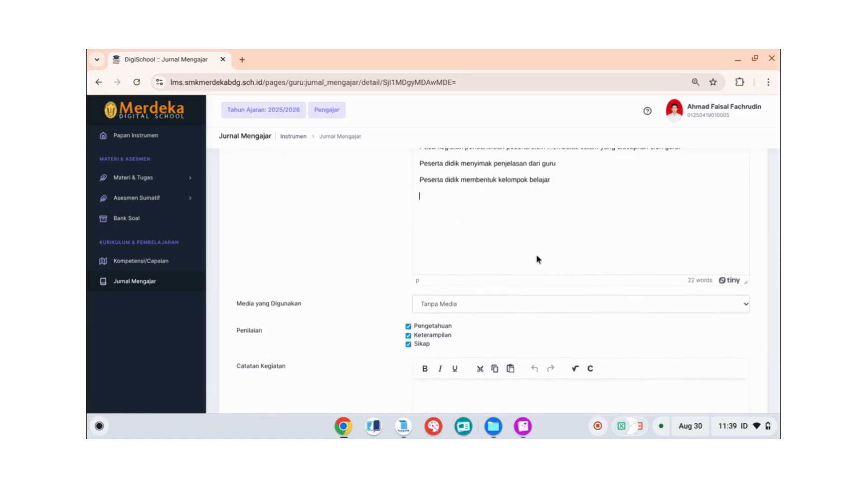
scroll(536, 251, up, 2)
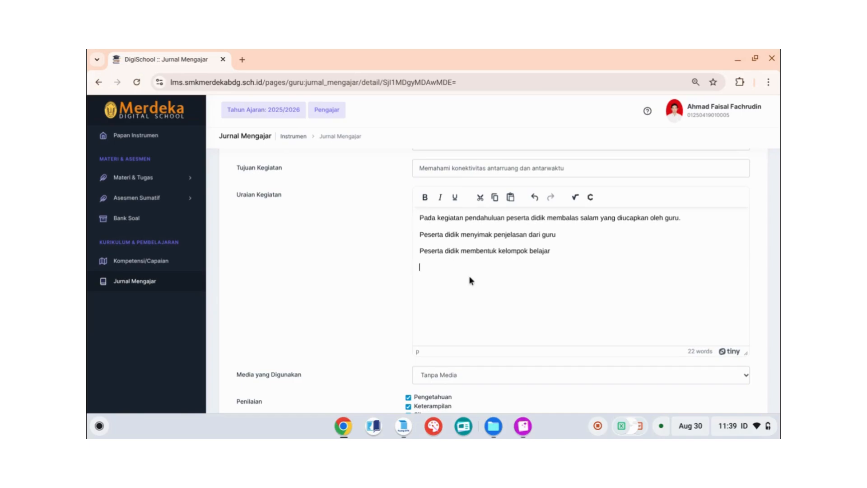
Add "Peserta didik mengelaborasi pemahaman tentang konektivitas antarruang dan antarwaktu dari penjelasan yang dilakukan oleh guru" as the fourth line of Uraian Kegiatan
text(Peserta didik mengelaborasi pemah)
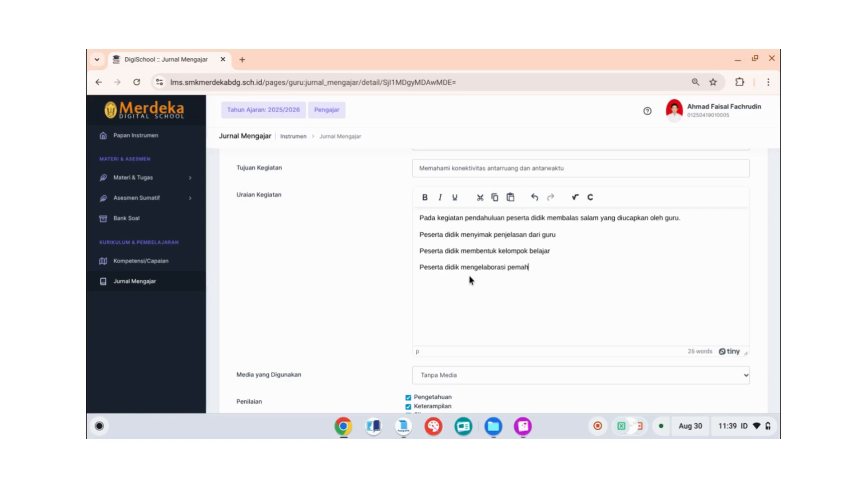
text(aman tentang konektivitas antar)
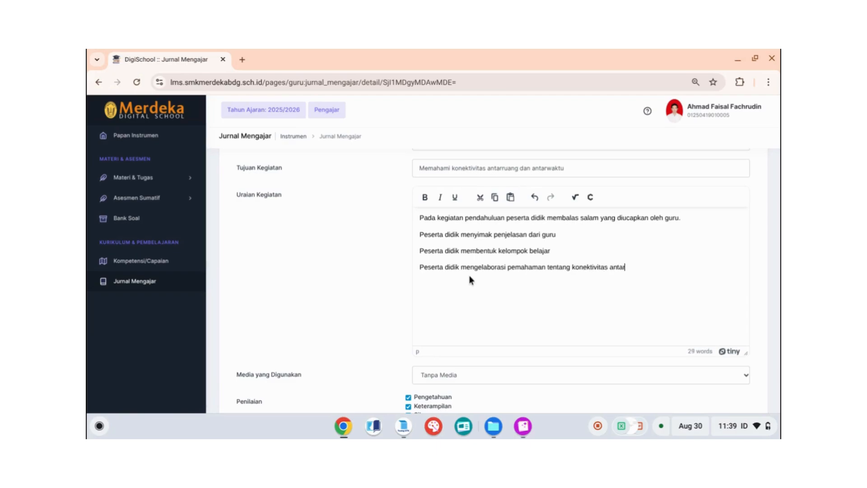
text(ruang dan antarwaktu dari pen)
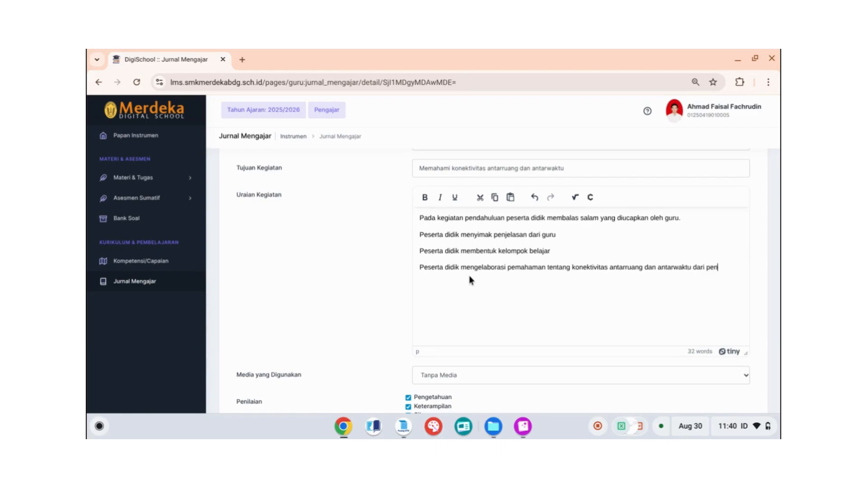
text(jelasan yang dilakukan oleh guru)
Try Materi Digital as the Media yang Digunakan, look through its material choices, and revert to Tanpa Media
scroll(483, 287, down, 3)
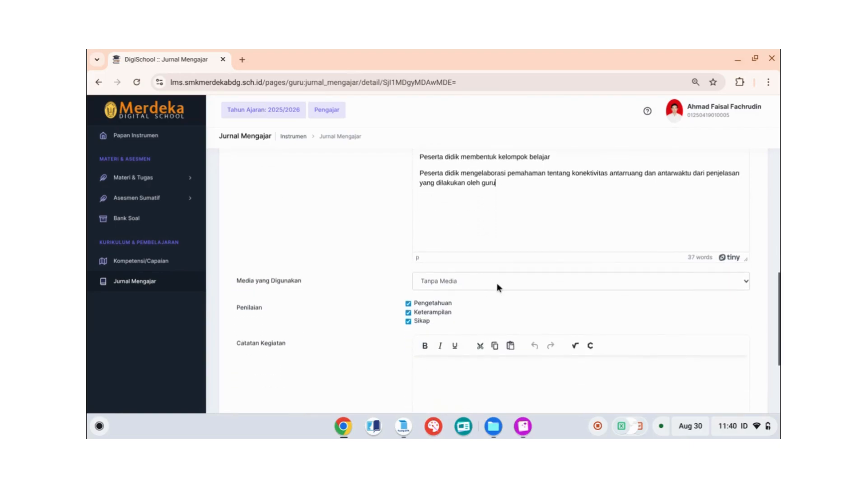
click(497, 283)
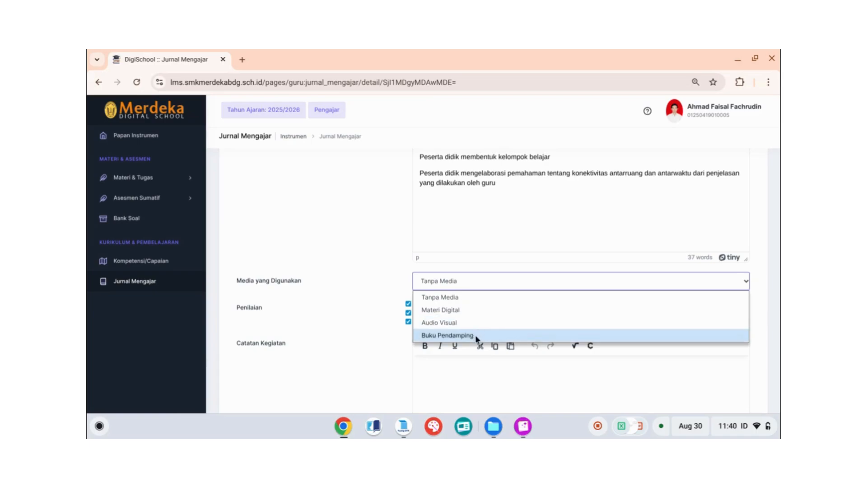
click(476, 308)
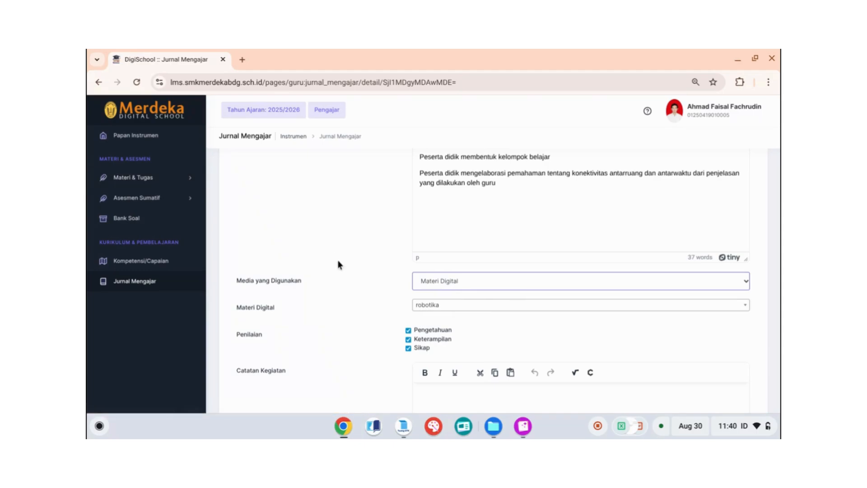
click(450, 310)
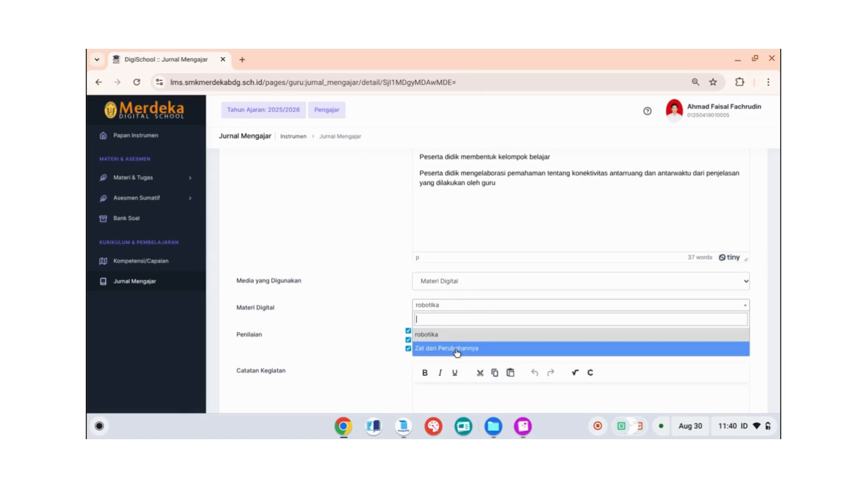
click(480, 305)
click(485, 285)
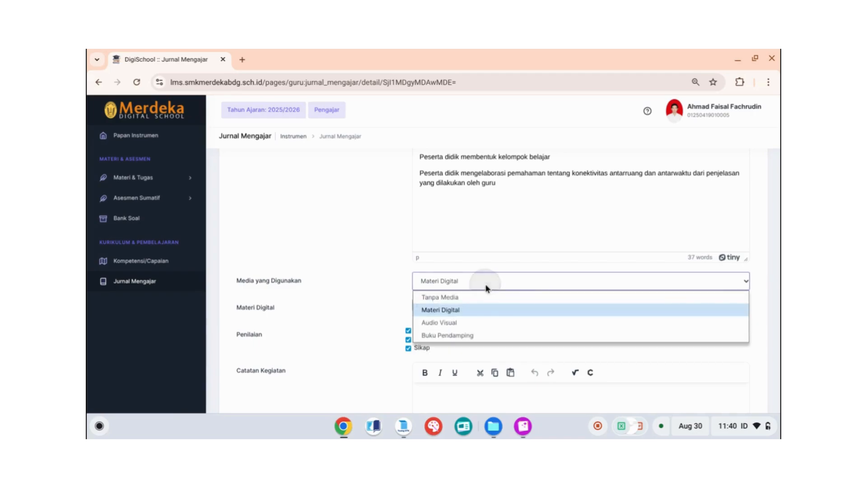
click(478, 298)
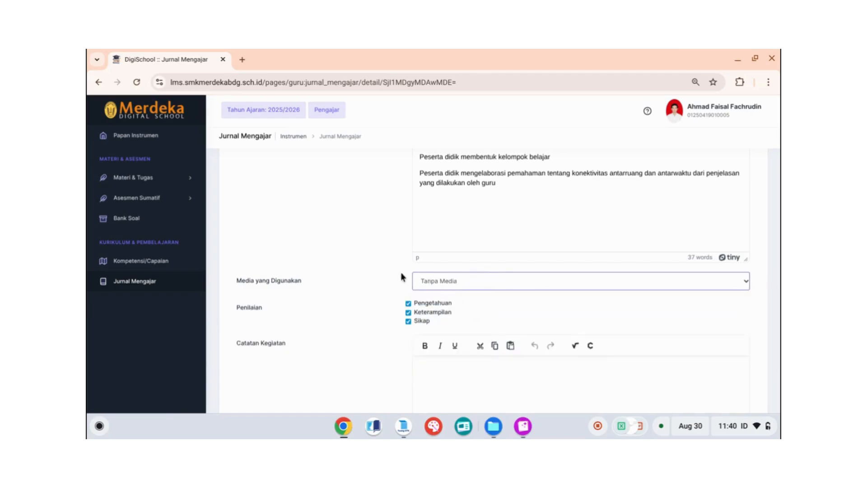
Set Media yang Digunakan to Buku Pendamping for this journal entry
click(461, 282)
click(466, 335)
scroll(393, 282, down, 3)
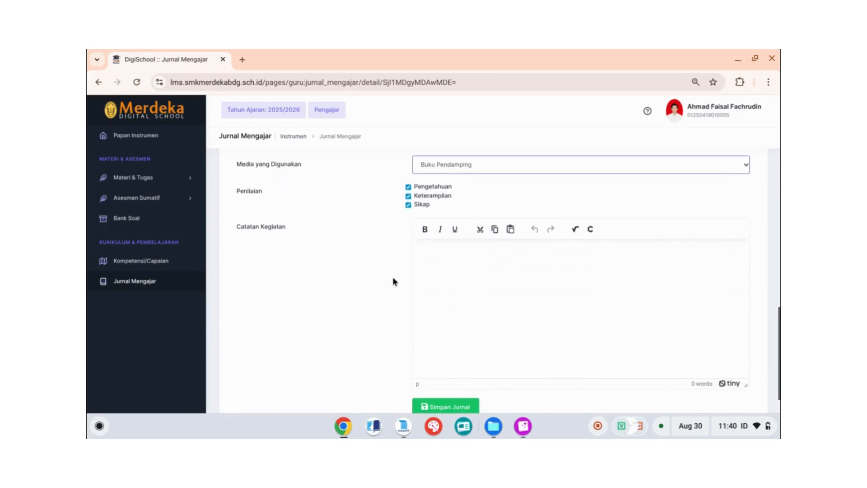
Write a note in Catatan Kegiatan, in Indonesian, that one student, mentioned by name, was excused from class because of illness ("ijin meninggalkan kelas dikarenakan sakit")
click(479, 281)
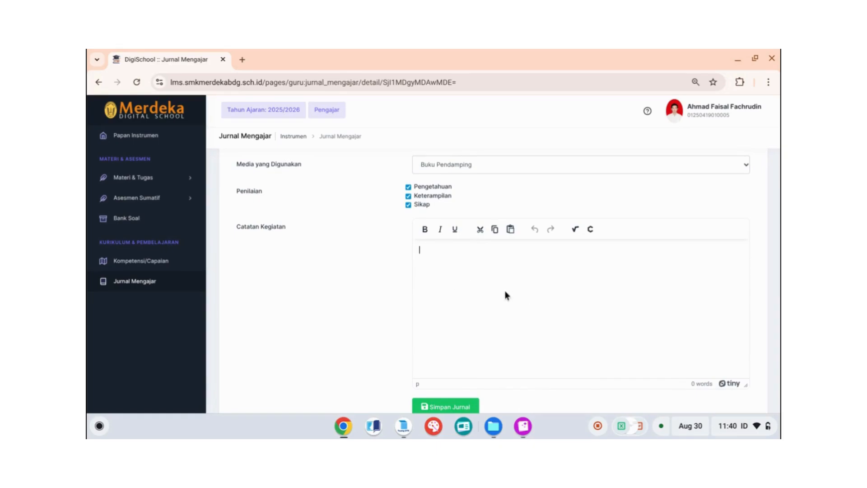
text(Salah satu peserta di)
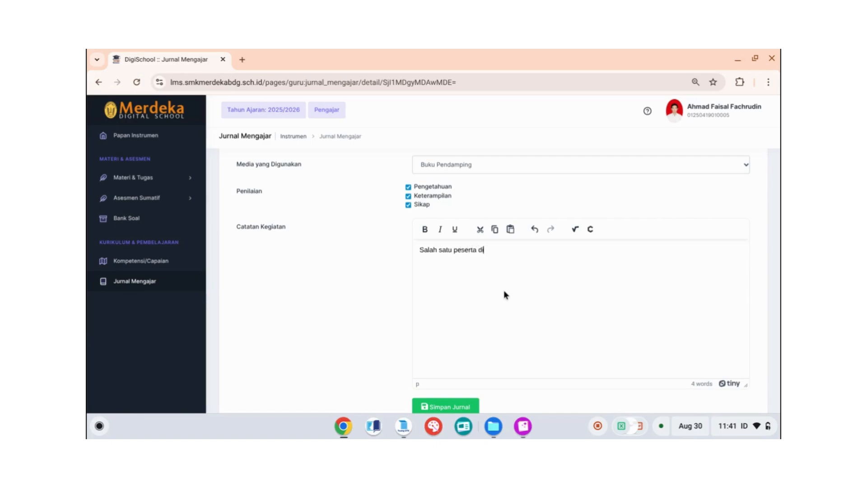
text(dik atas nama davin ijin meningg)
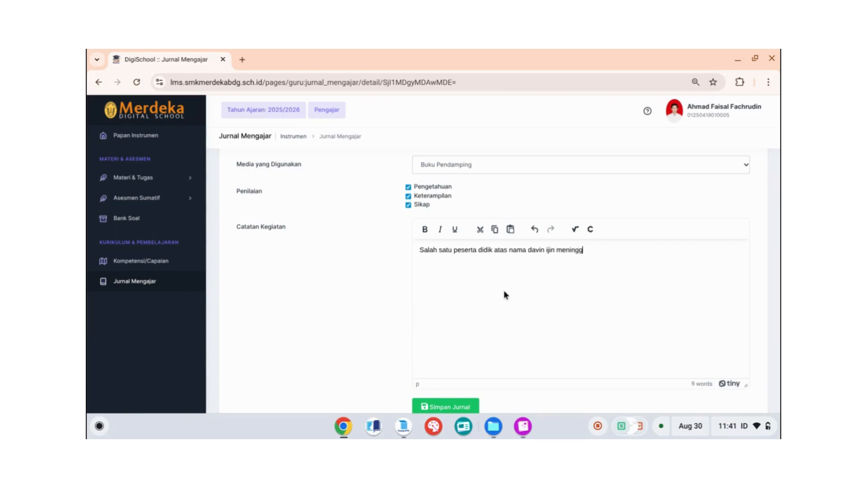
text(alkan kelas dikarenakan )
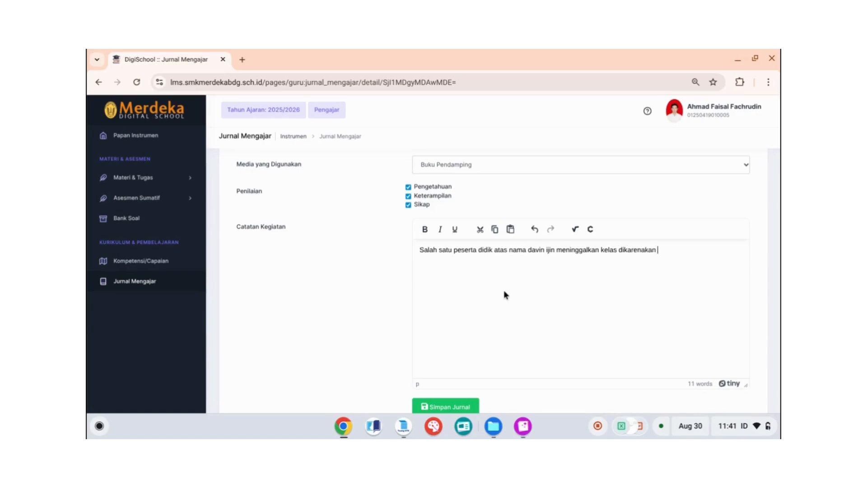
text(sakit)
Review the selected competency, activity description and notes in the filled-in journal form, and save the journal
scroll(555, 301, down, 1)
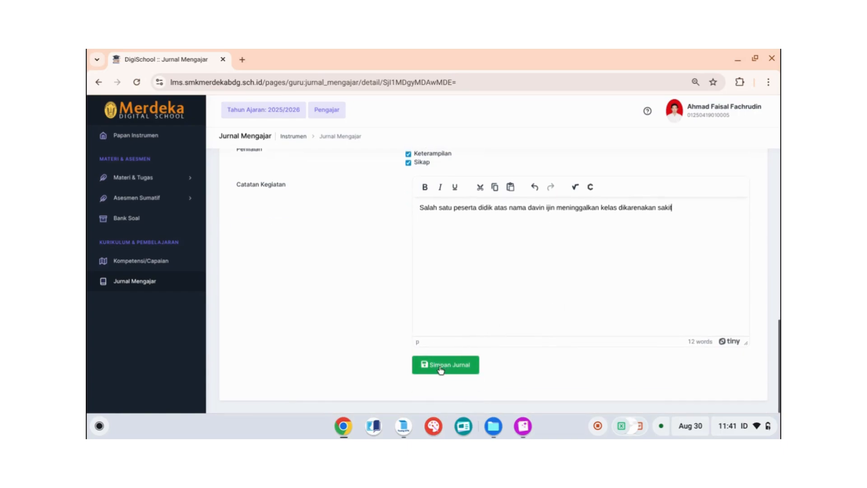
scroll(584, 273, up, 10)
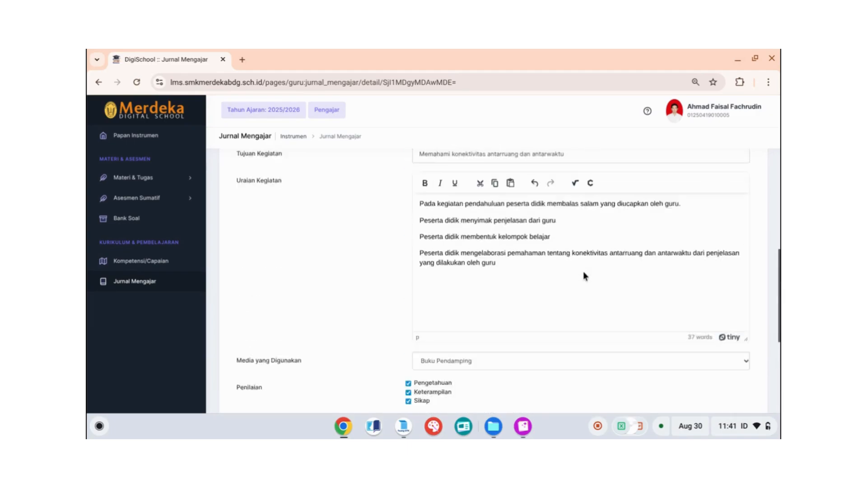
scroll(570, 357, down, 2)
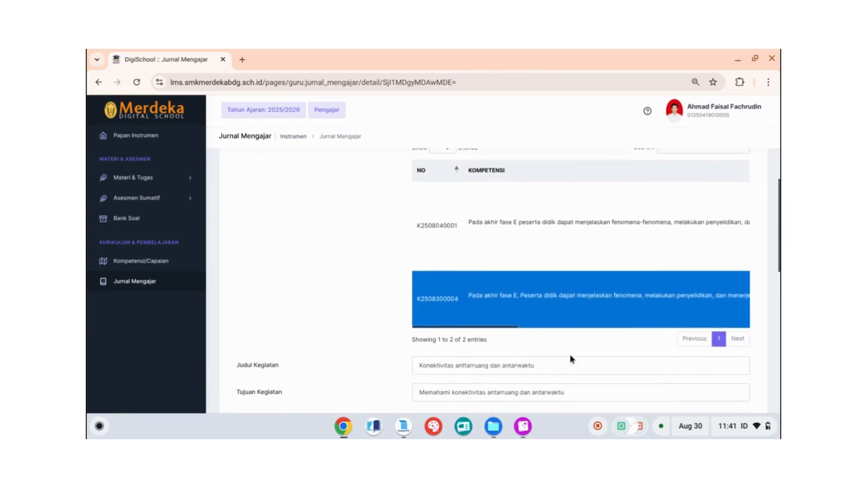
scroll(570, 355, up, 2)
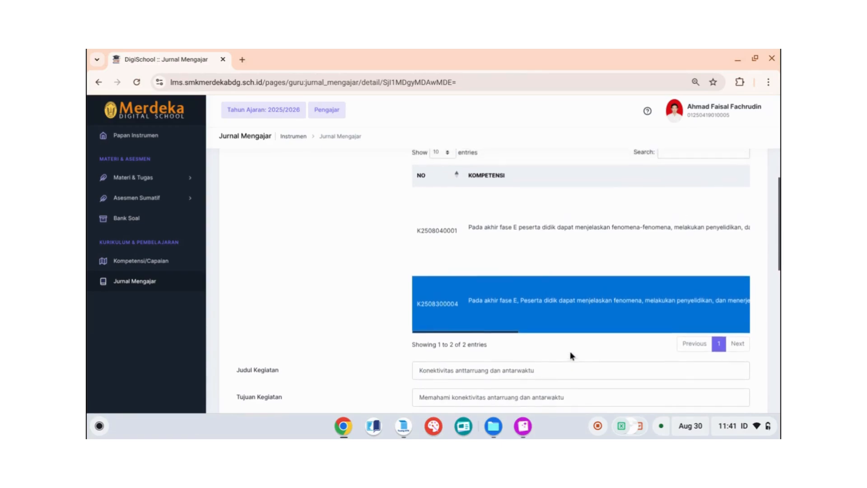
scroll(571, 310, up, 1)
scroll(572, 311, down, 3)
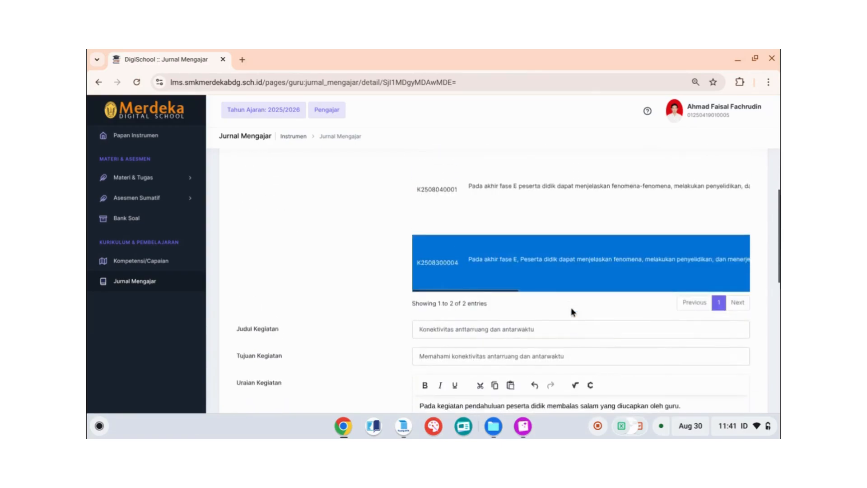
scroll(572, 312, up, 1)
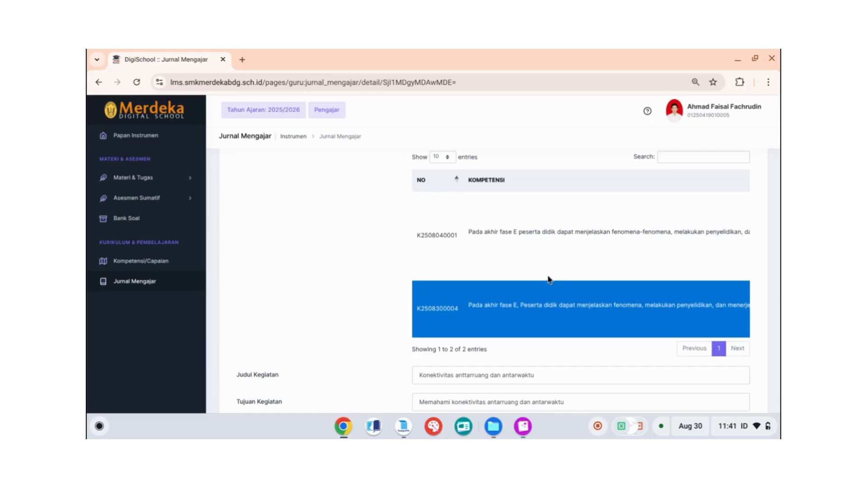
scroll(544, 284, down, 10)
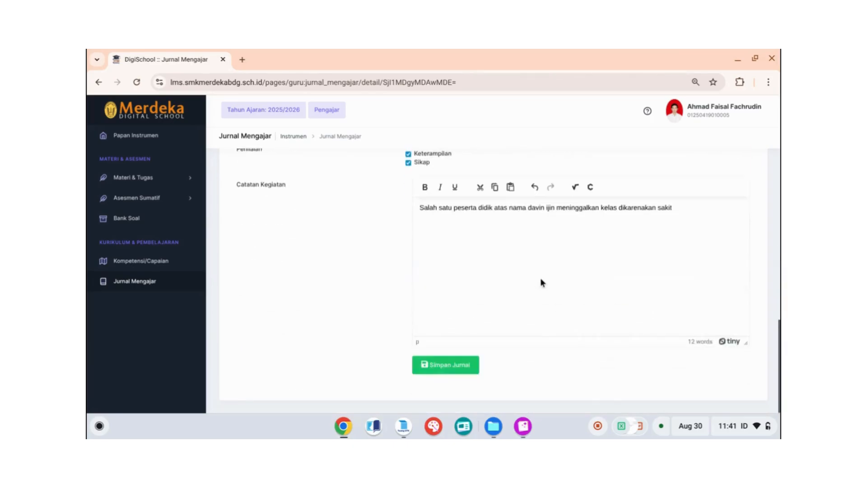
click(461, 372)
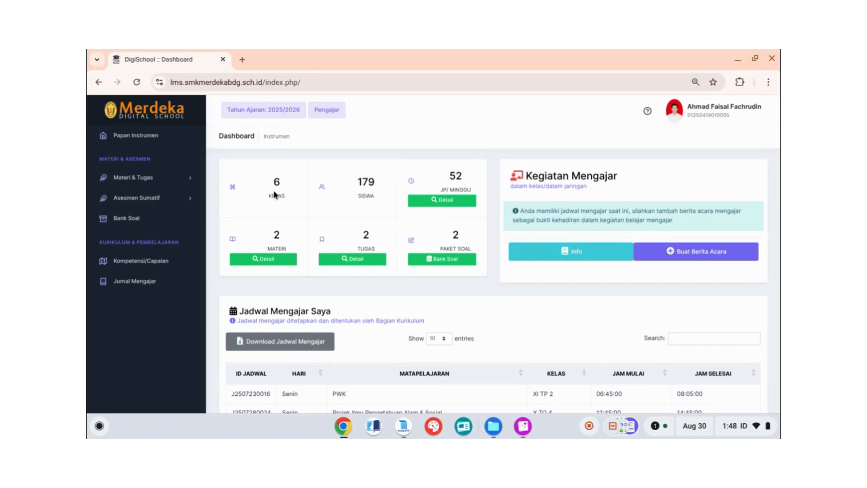
Open Manajemen Materi and look over the existing teaching materials
click(130, 183)
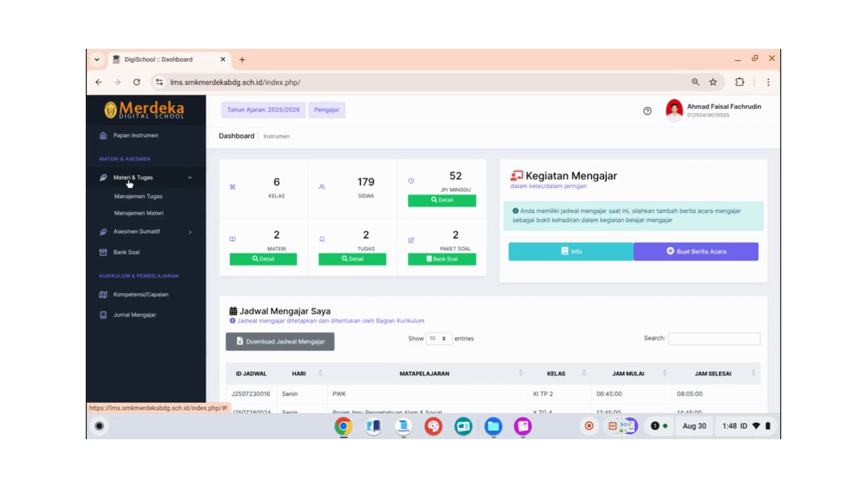
click(129, 218)
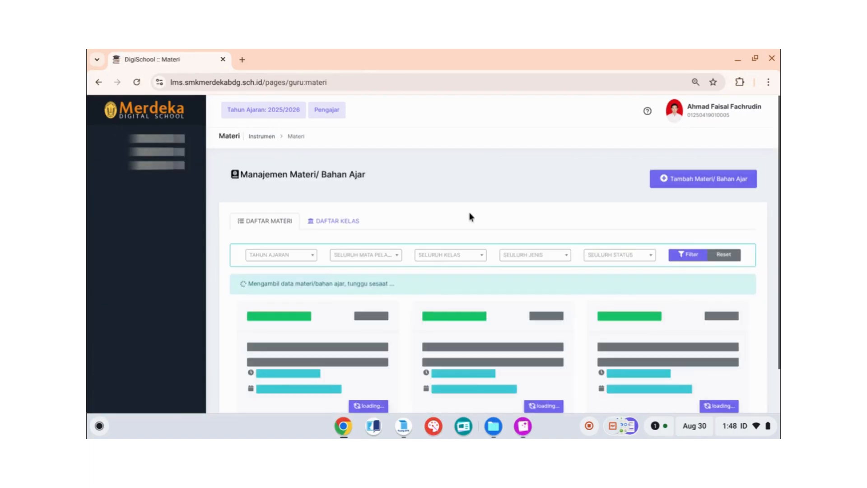
scroll(471, 217, down, 2)
scroll(471, 218, down, 1)
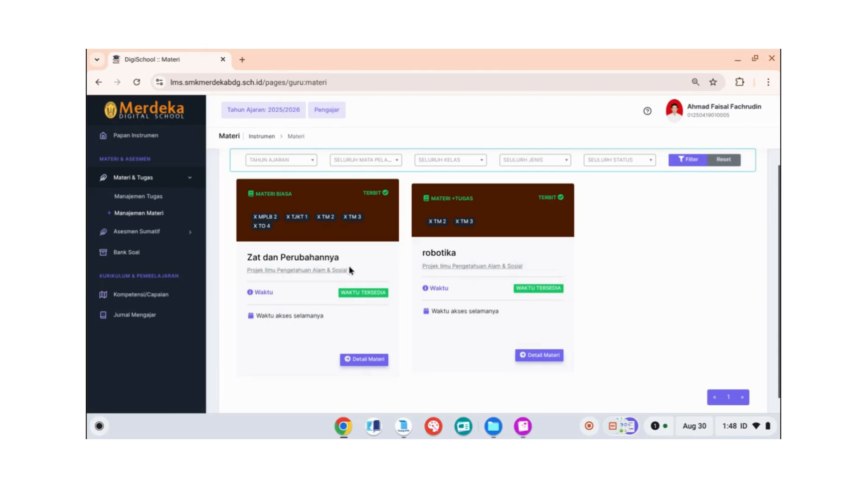
scroll(402, 267, up, 5)
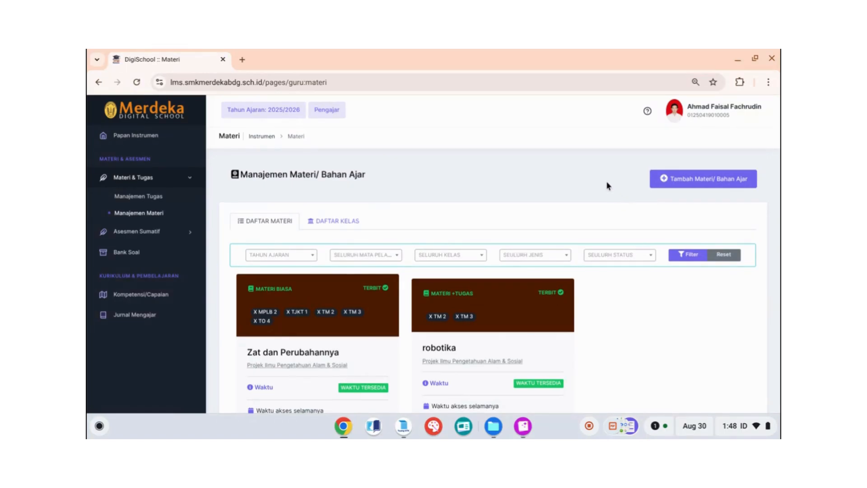
Start a new Materi/Bahan Ajar with Projek Ilmu Pengetahuan Alam & Sosial as Mata Pelajaran and Materi Biasa as Jenis
click(664, 180)
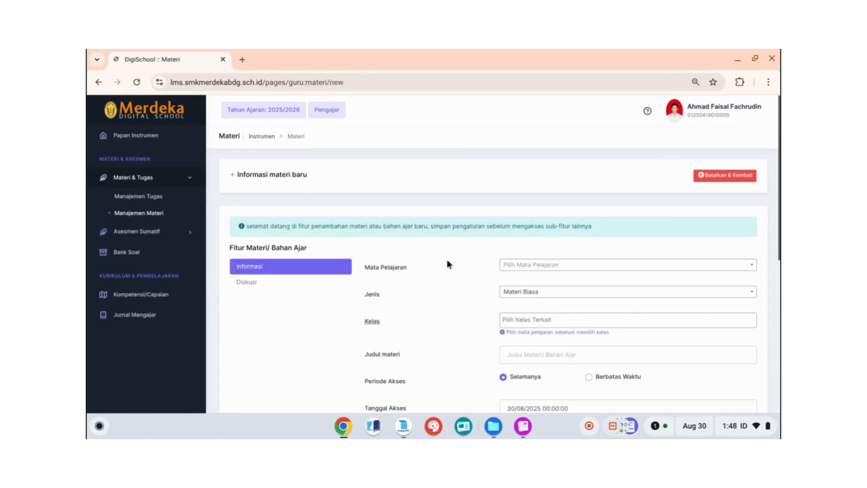
scroll(447, 259, down, 2)
scroll(447, 259, up, 1)
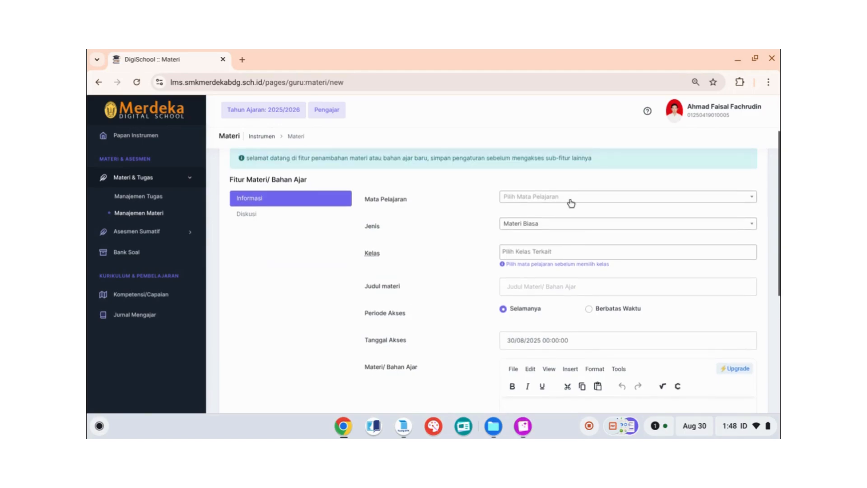
click(568, 198)
click(560, 231)
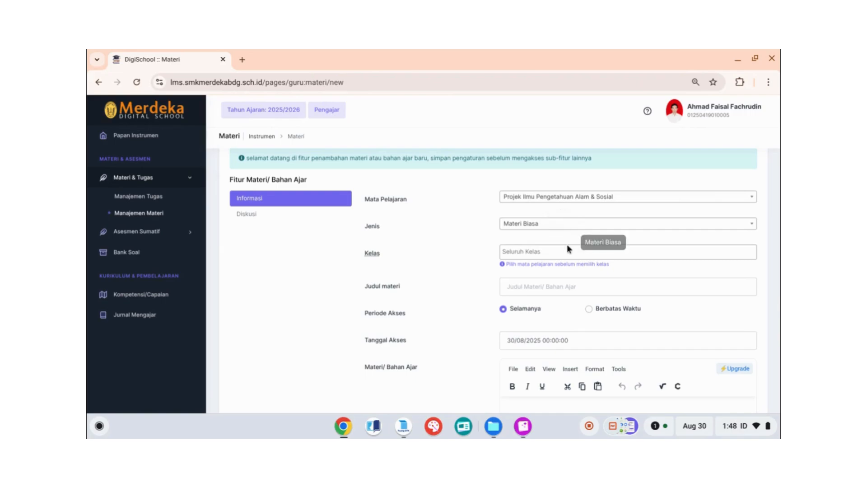
click(594, 227)
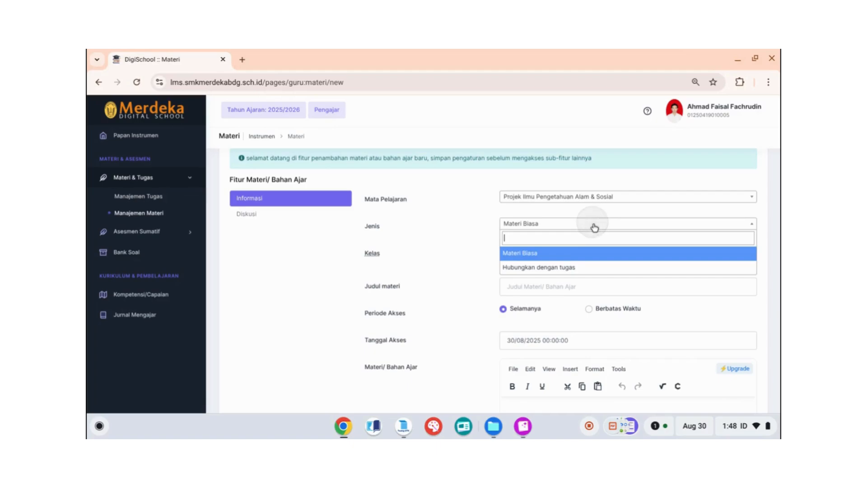
click(585, 254)
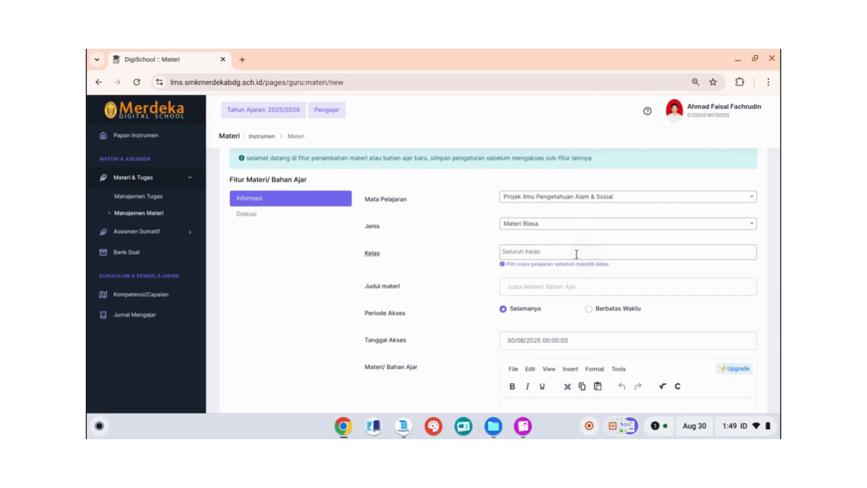
Assign the material to the classes X MPLB 2, X TJKT 1, X TM 2, X TM 3 and X TO 4 under Kelas
click(577, 254)
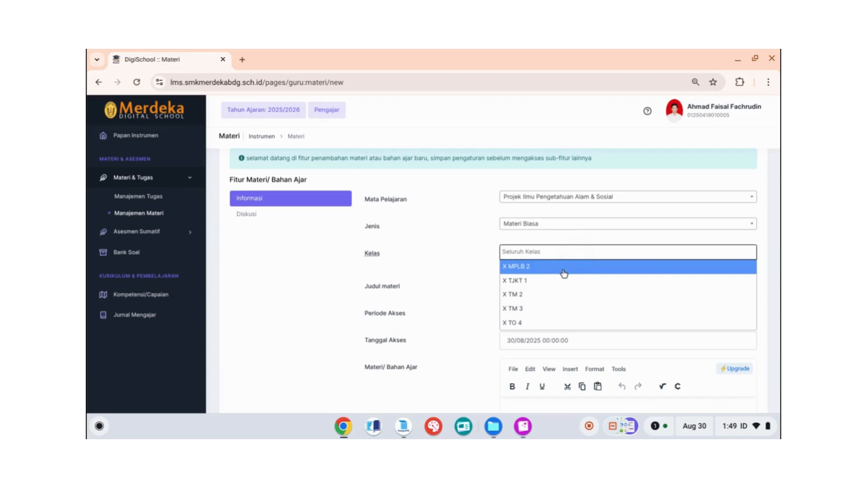
click(560, 270)
click(587, 252)
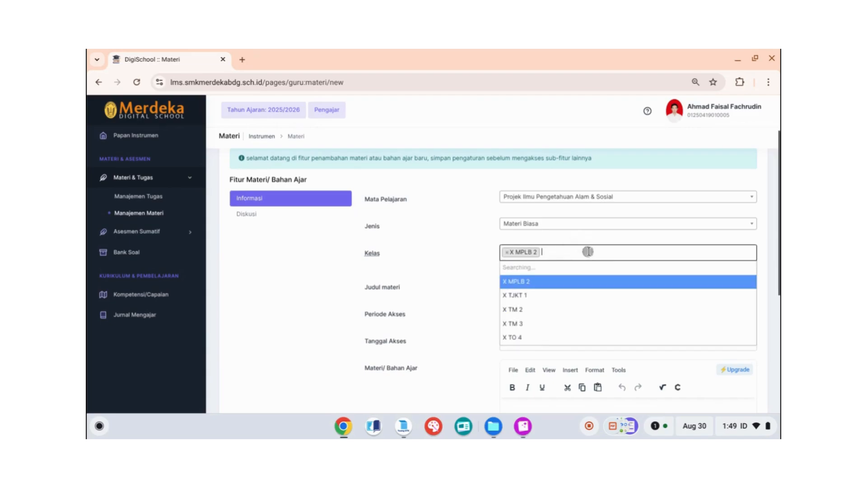
click(576, 291)
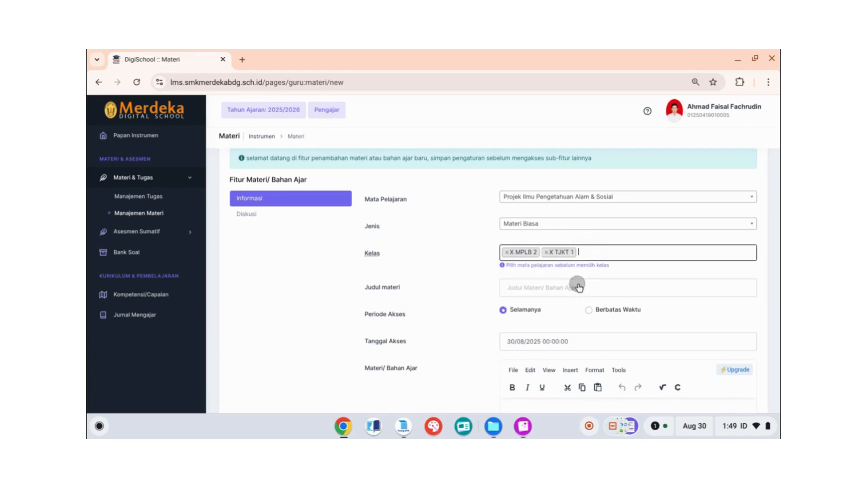
click(601, 253)
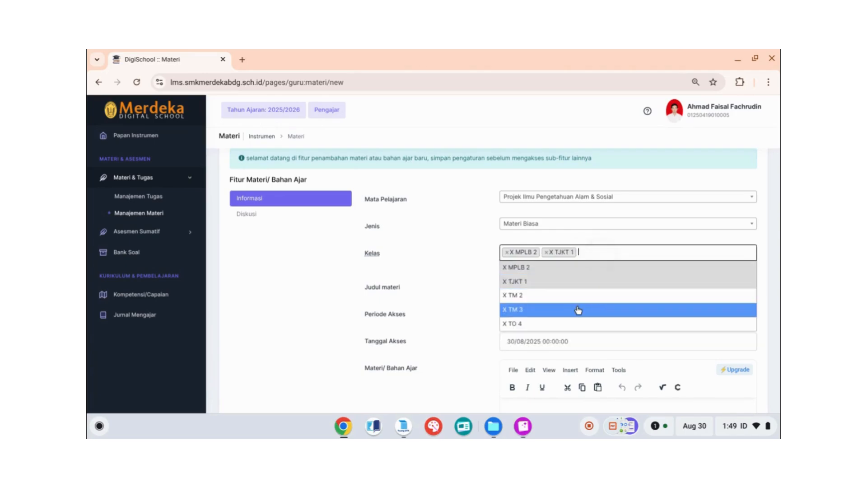
click(585, 305)
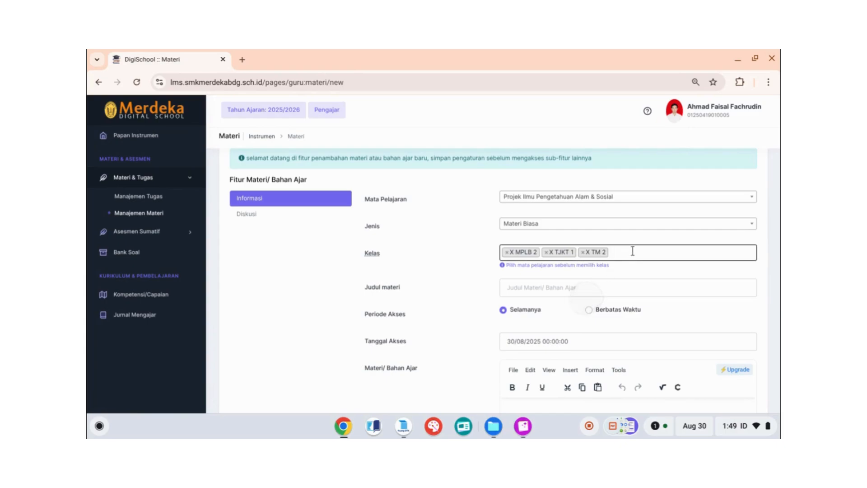
click(631, 250)
click(600, 316)
click(655, 252)
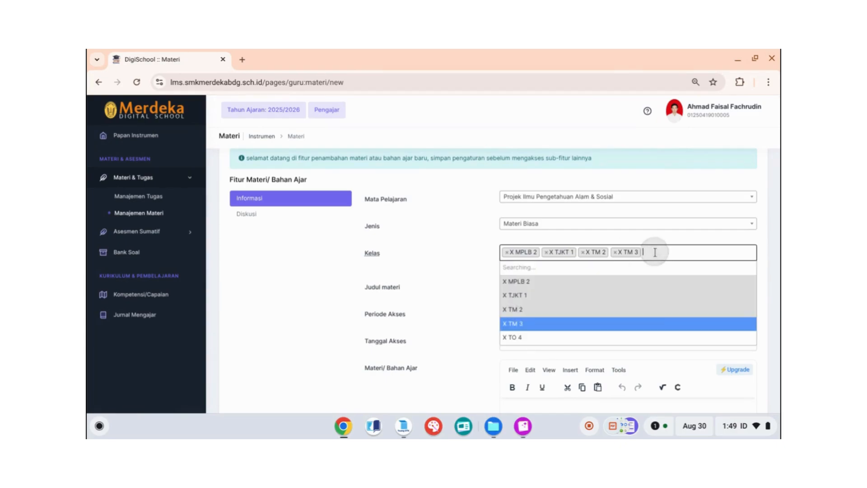
click(612, 324)
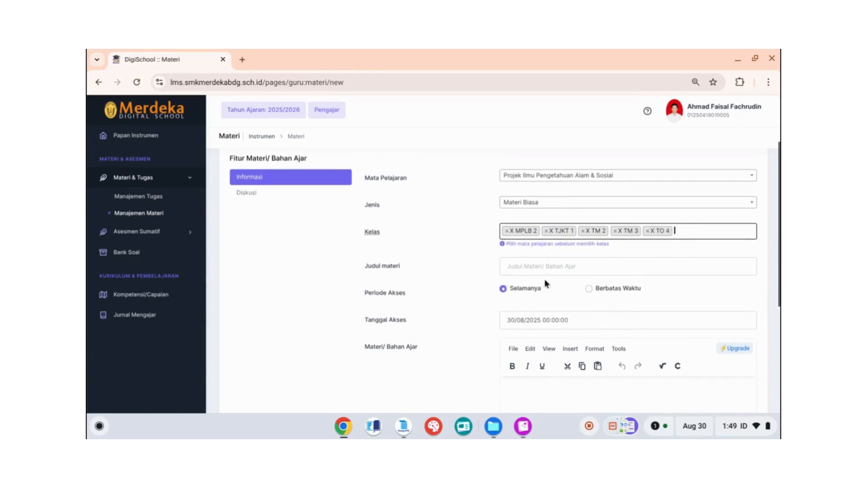
Enter "Makhluk Hidup dan Lingkungannya" as the material's title in Judul materi
click(575, 266)
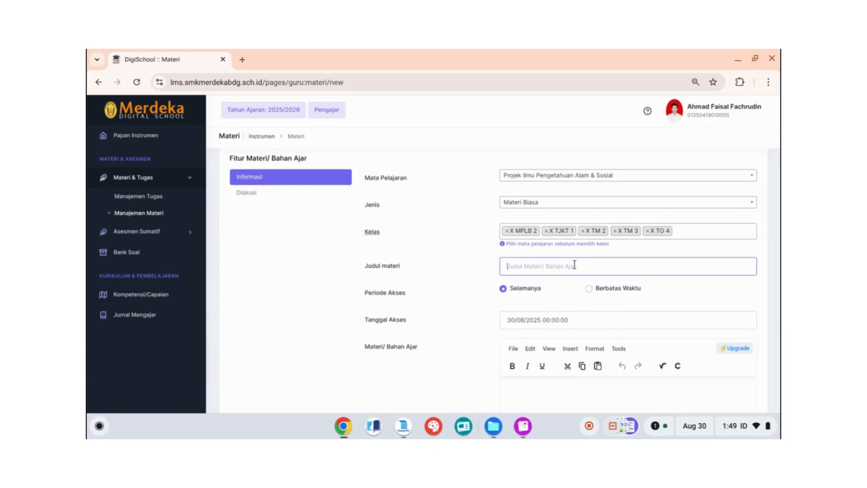
text(Makhluk Hidup dan Lingku)
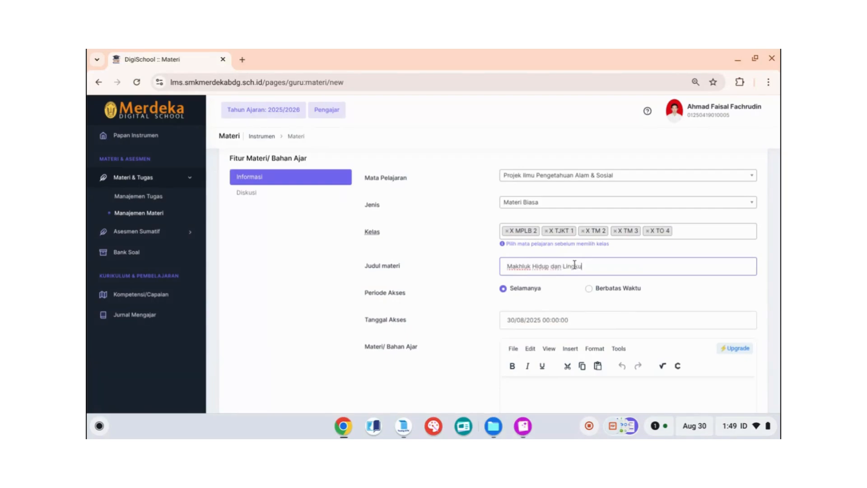
text(ngannya)
scroll(478, 294, down, 2)
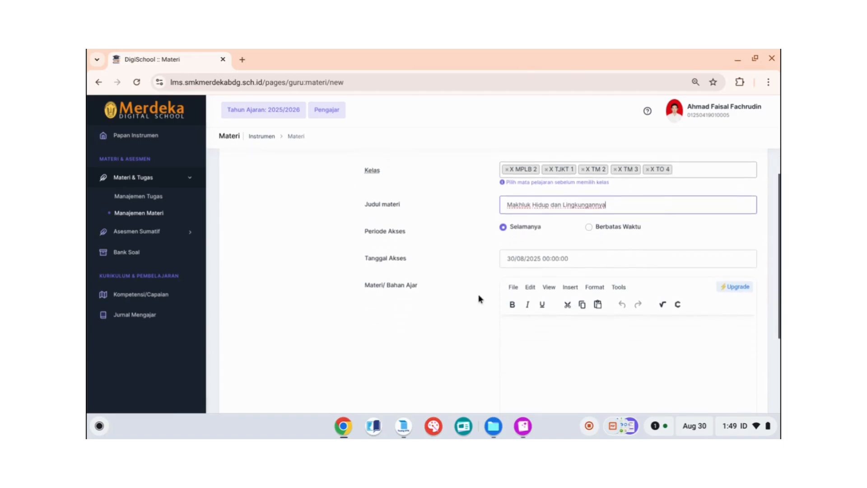
scroll(478, 295, down, 1)
scroll(468, 272, down, 1)
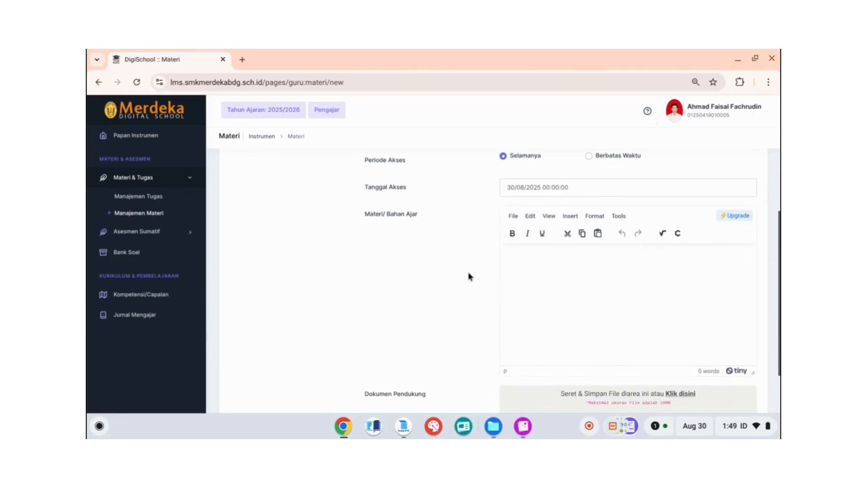
click(565, 271)
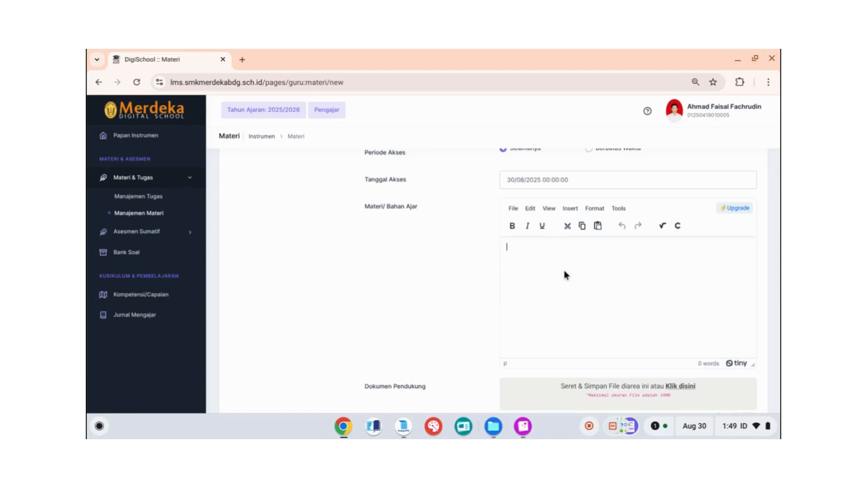
scroll(448, 264, up, 4)
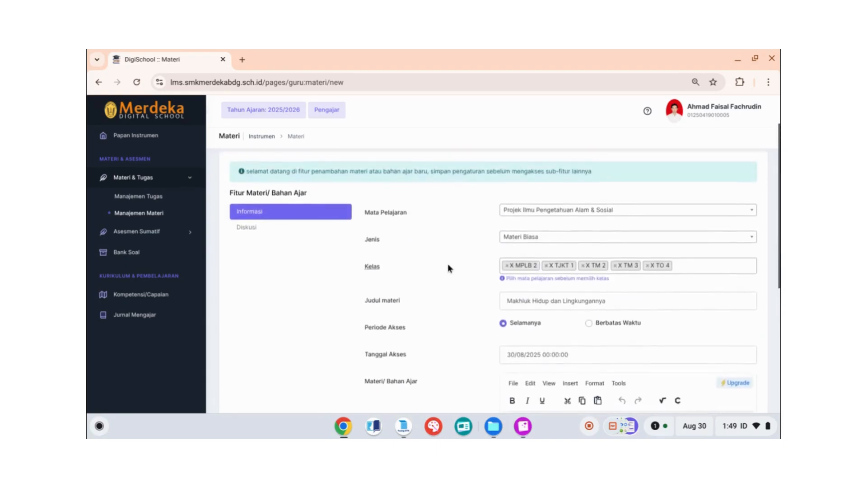
scroll(448, 264, down, 4)
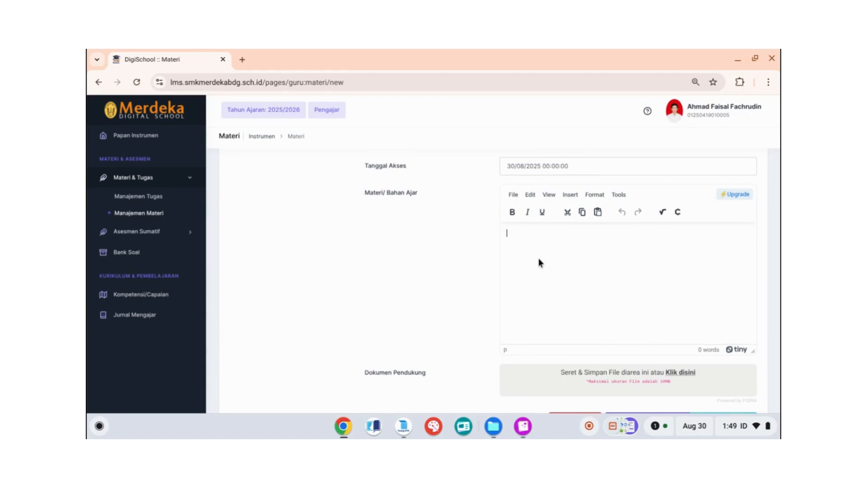
text(1. Mak)
key(BackSpace)
key(BackSpace)
key(BackSpace)
key(BackSpace)
key(BackSpace)
key(BackSpace)
text(Makhluk Hidup dan Lingkungannya)
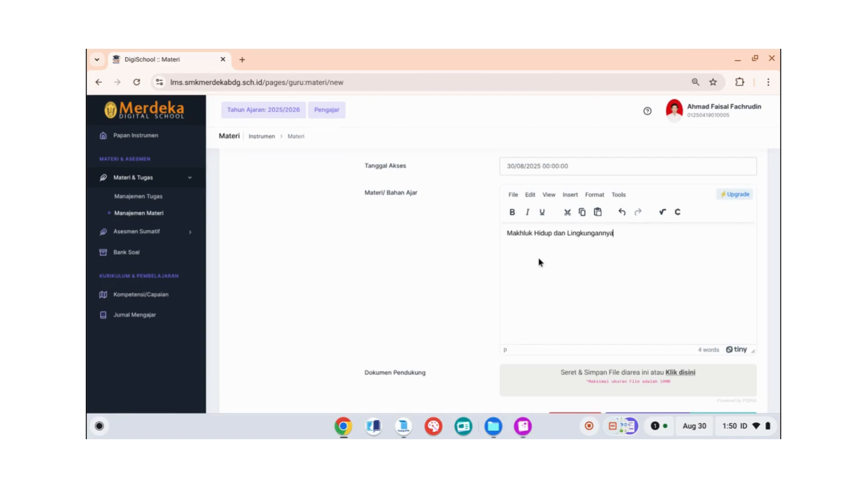
key(Return)
text(1. Pengertian)
key(Return)
text(tara makhluk)
key(BackSpace)
key(BackSpace)
key(BackSpace)
key(BackSpace)
key(BackSpace)
key(BackSpace)
key(BackSpace)
key(BackSpace)
key(BackSpace)
key(BackSpace)
key(BackSpace)
key(BackSpace)
key(BackSpace)
key(BackSpace)
key(BackSpace)
key(BackSpace)
key(BackSpace)
key(BackSpace)
key(BackSpace)
key(BackSpace)
key(BackSpace)
key(ctrl+a)
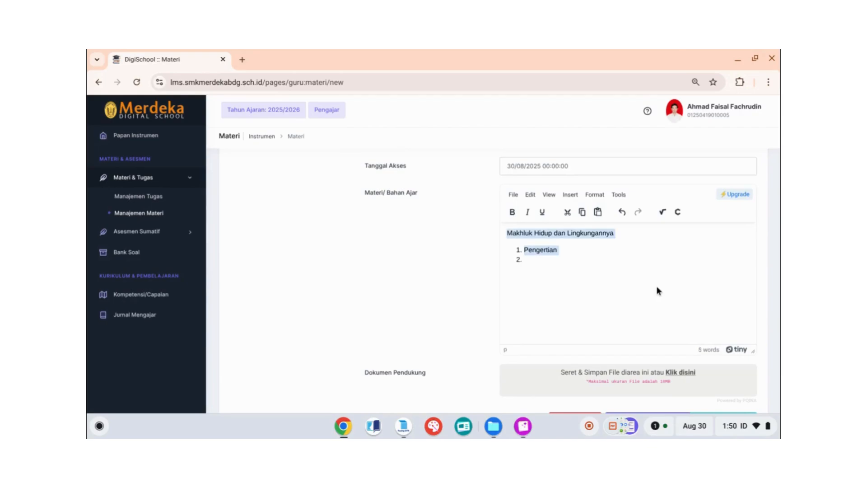
key(BackSpace)
Upload the 1.4 MB "Materi Makhluk Hidup dan Lingkung..." PDF from Downloads as the Dokumen Pendukung
scroll(731, 295, down, 1)
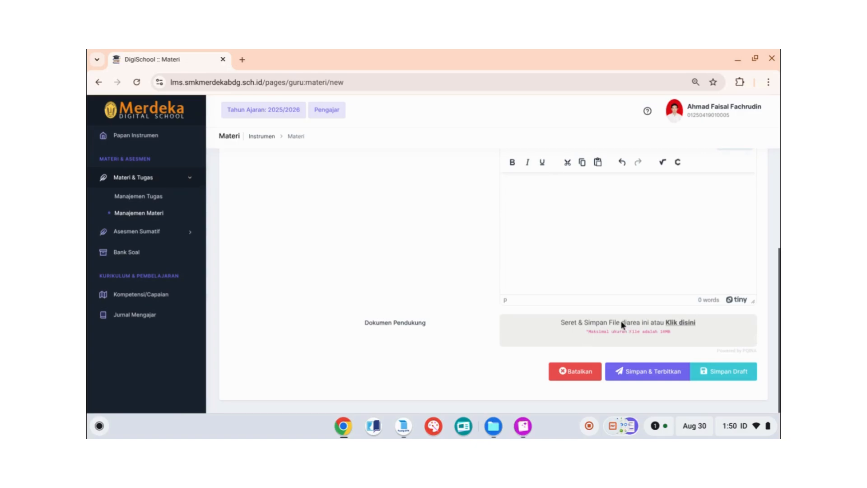
click(676, 323)
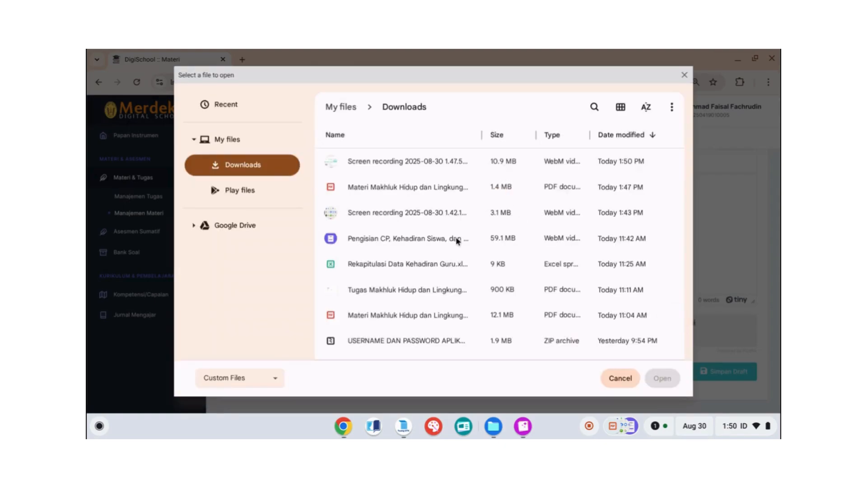
click(454, 190)
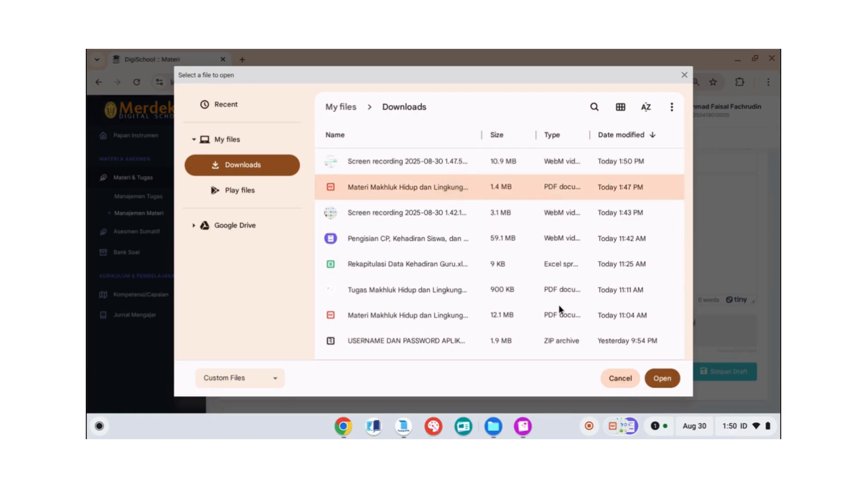
click(658, 381)
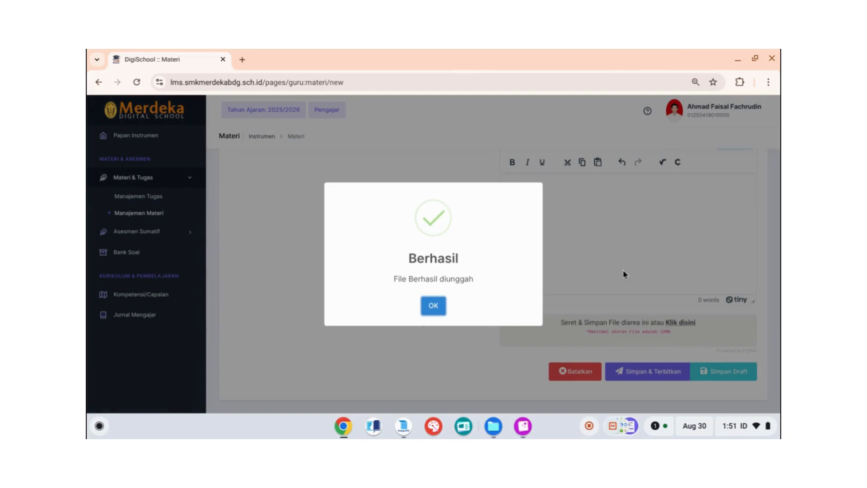
click(436, 311)
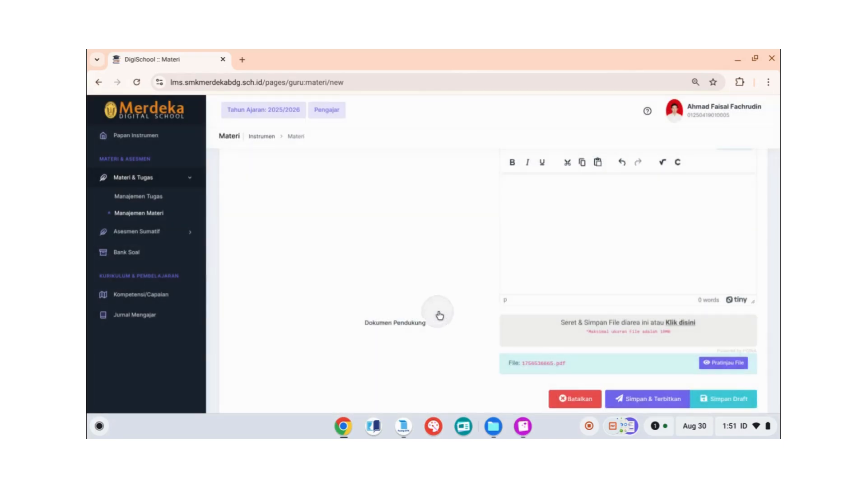
scroll(483, 307, down, 1)
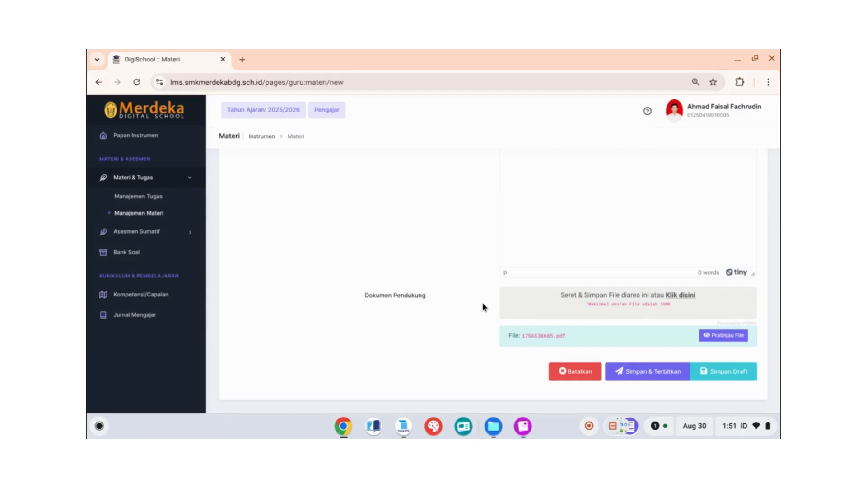
Save and publish the teaching material, and open its Diskusi section
click(656, 377)
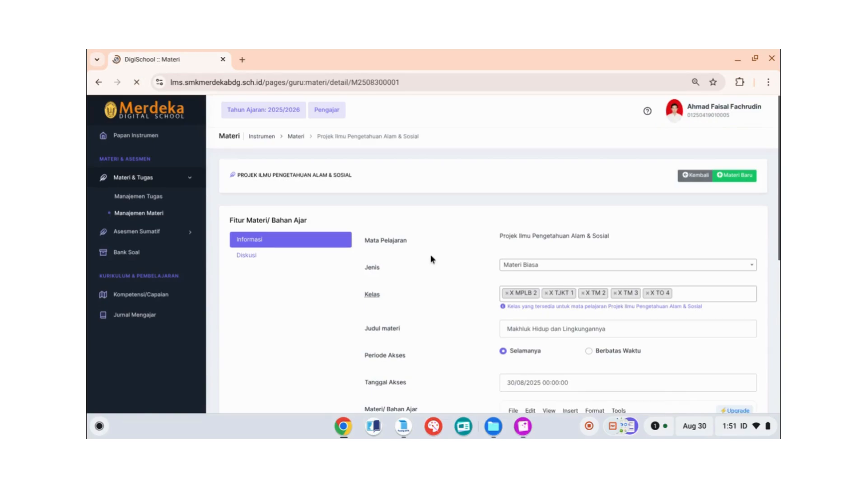
scroll(431, 255, down, 1)
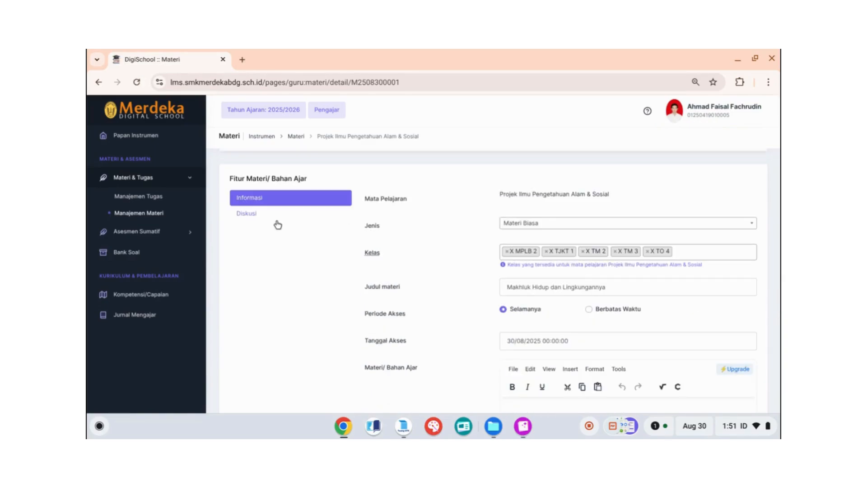
click(255, 220)
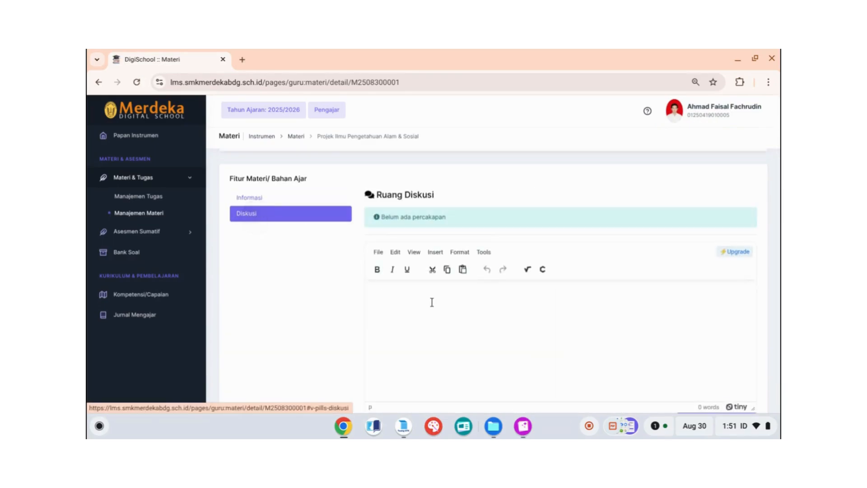
click(513, 319)
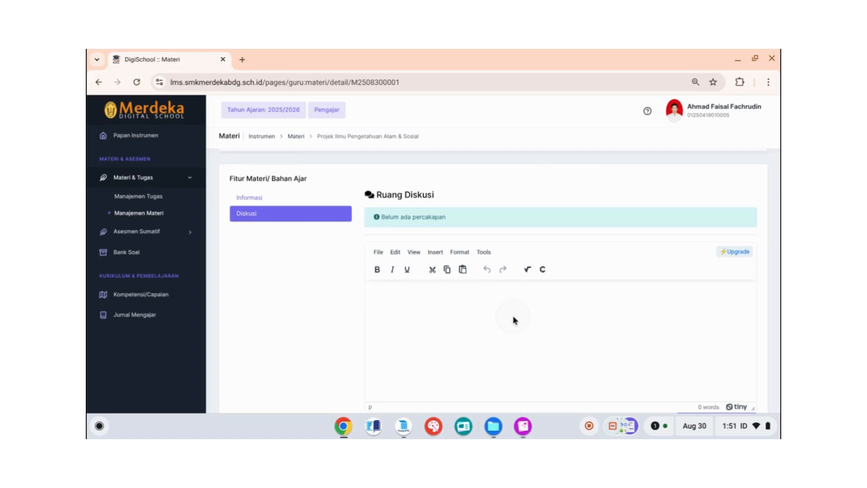
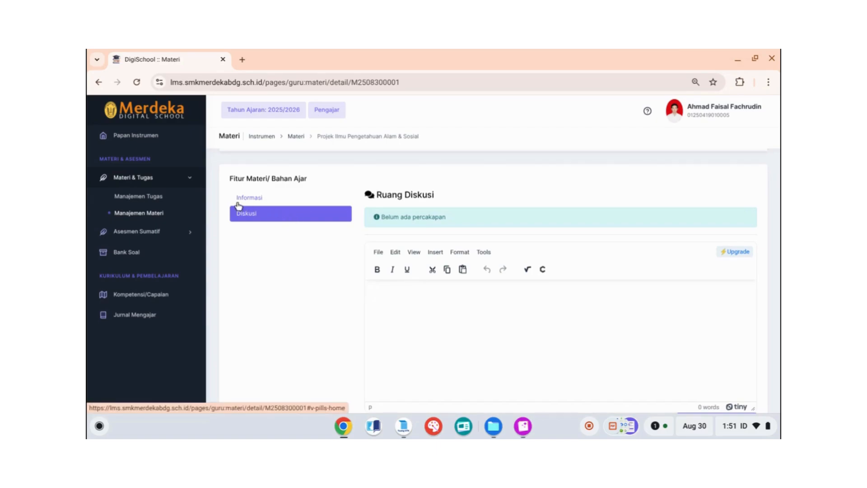
Open Manajemen Tugas and look over the existing assignments in Daftar Tugas
click(155, 197)
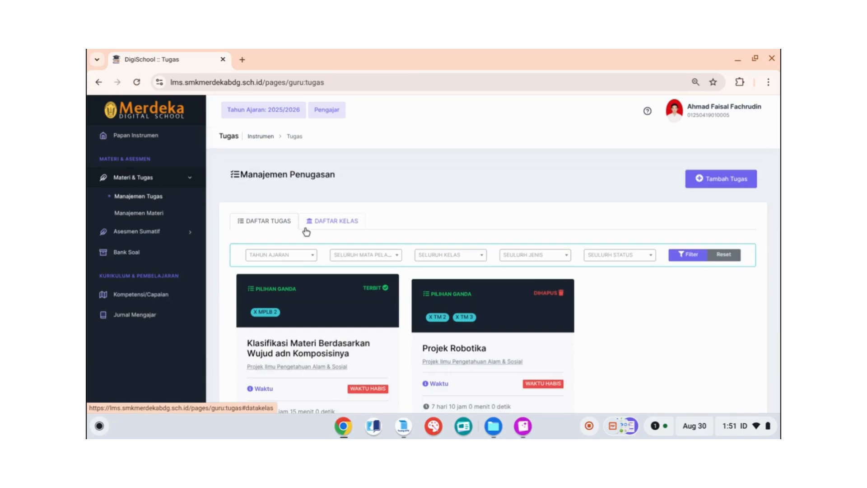
scroll(307, 231, down, 3)
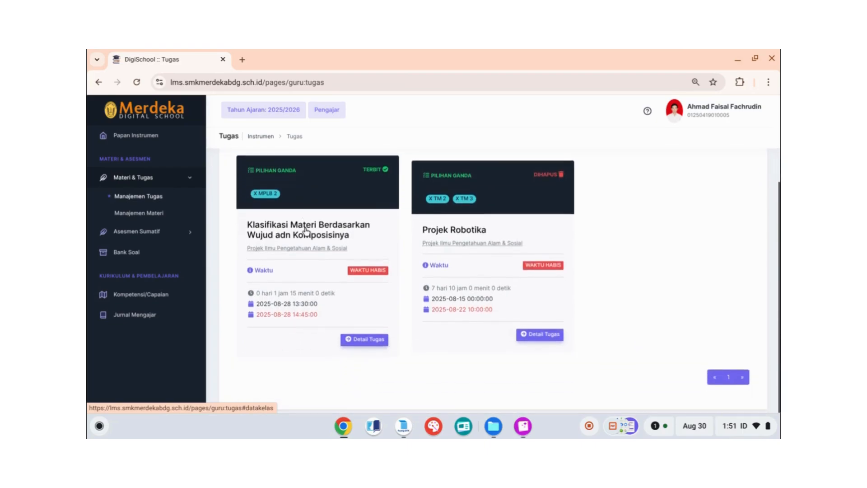
scroll(307, 232, up, 2)
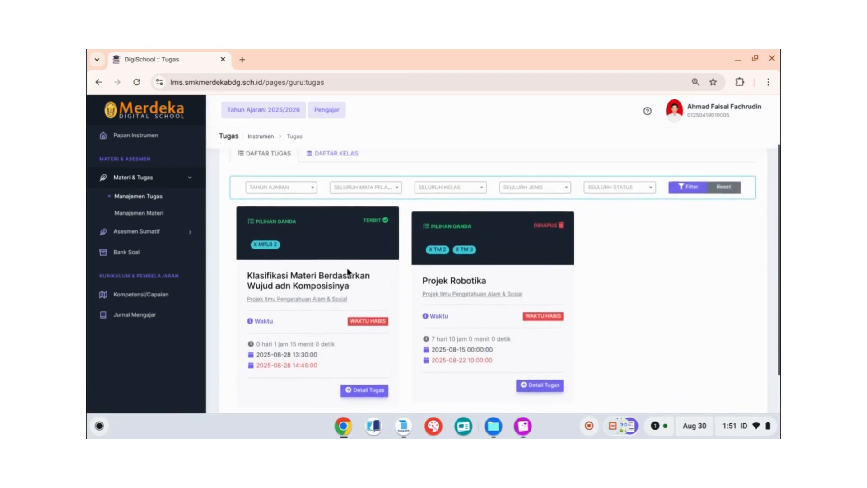
scroll(348, 271, down, 1)
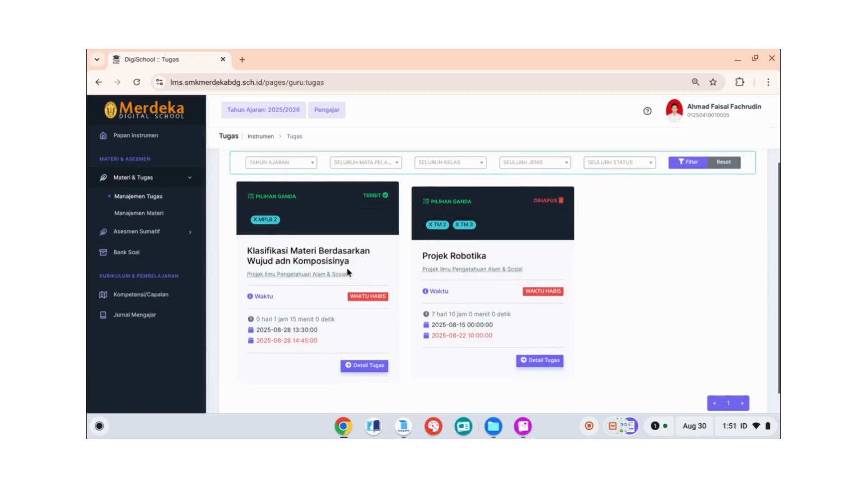
scroll(348, 271, up, 4)
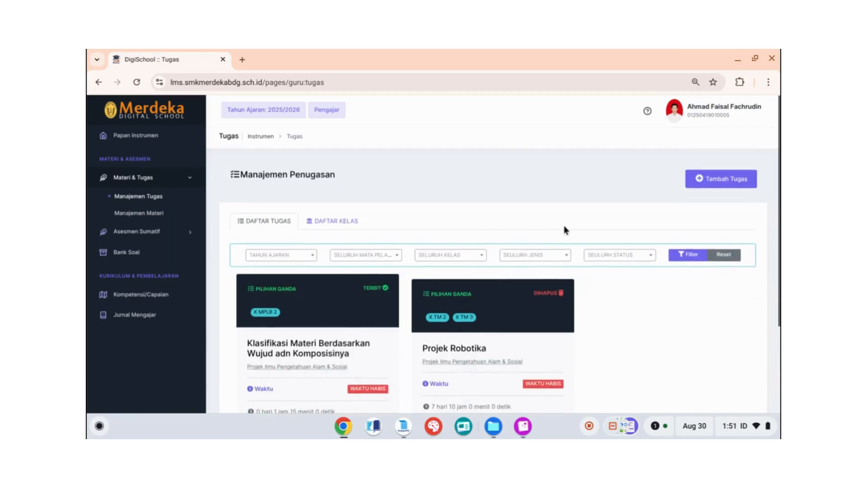
Start a new assignment with Pilihan Ganda as its Jenis
click(703, 181)
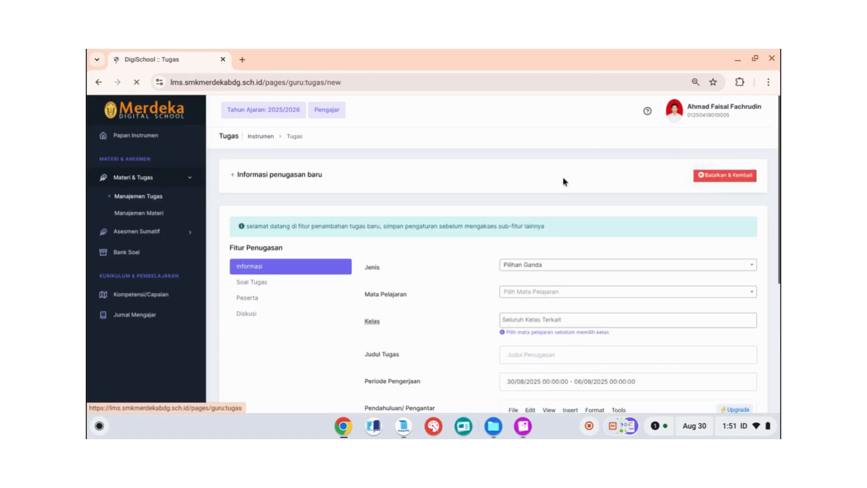
scroll(563, 177, down, 4)
click(607, 173)
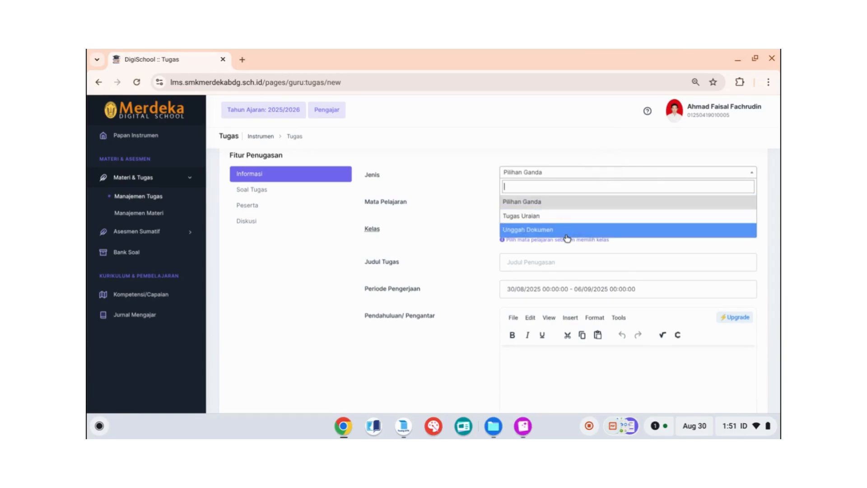
click(603, 206)
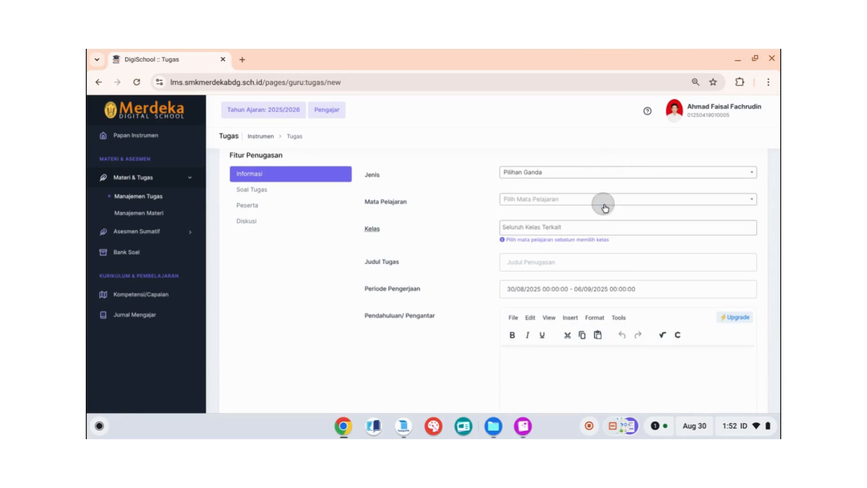
Set the assignment's Mata Pelajaran to Projek Ilmu Pengetahuan Alam & Sosial and its Kelas to X MPLB 2
click(614, 203)
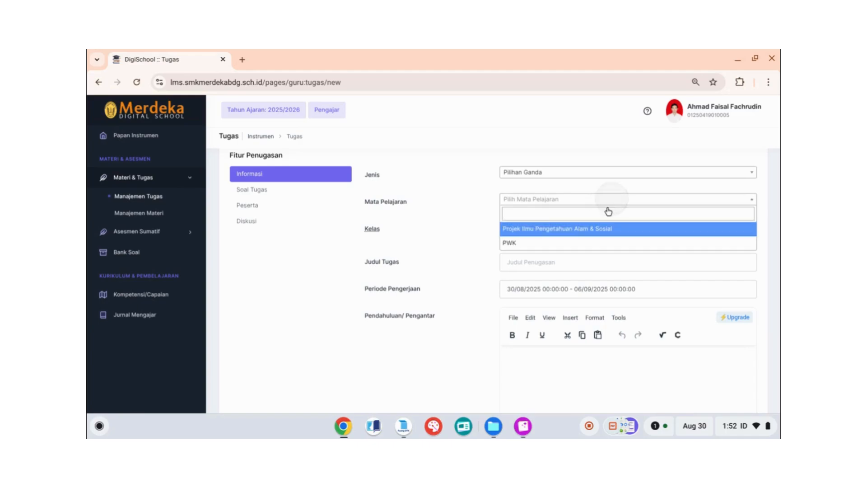
click(594, 231)
click(603, 229)
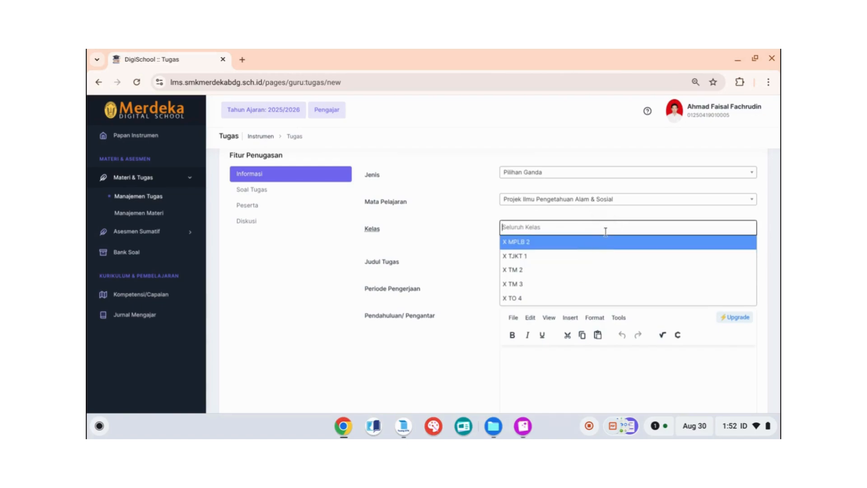
click(597, 244)
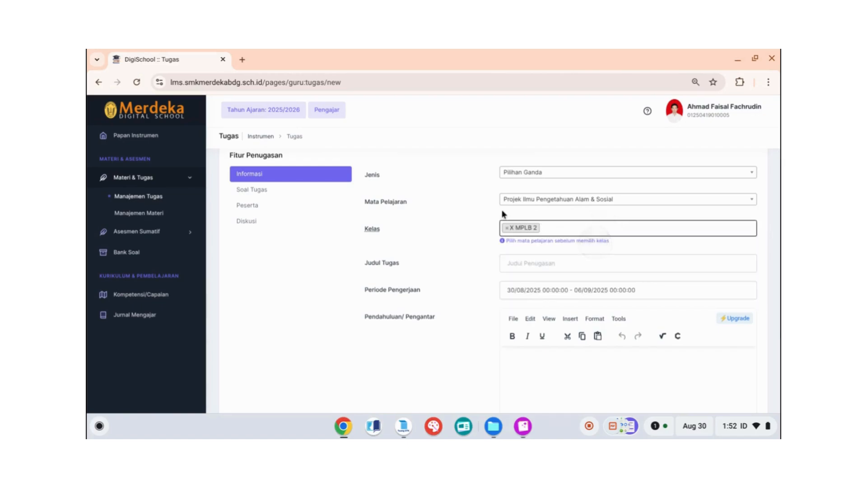
Enter "Mkahluk Hidup dan Lingkungannya" as the Judul Tugas
scroll(476, 206, down, 1)
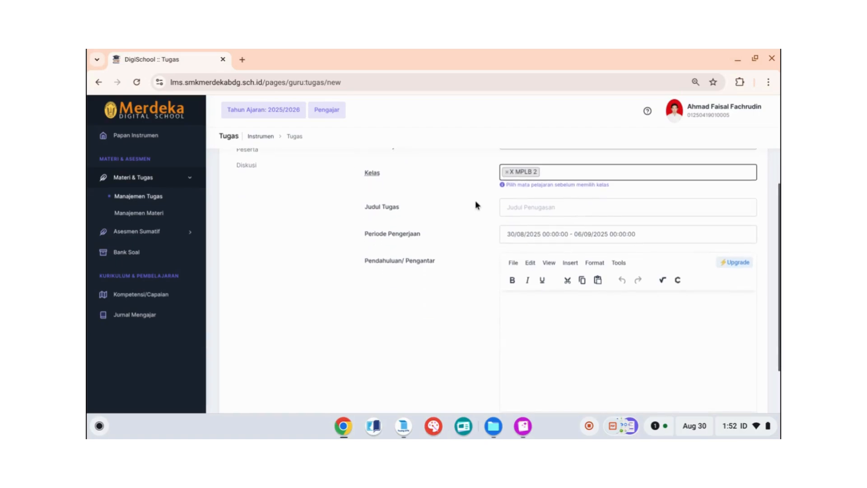
scroll(475, 206, up, 1)
scroll(475, 204, down, 1)
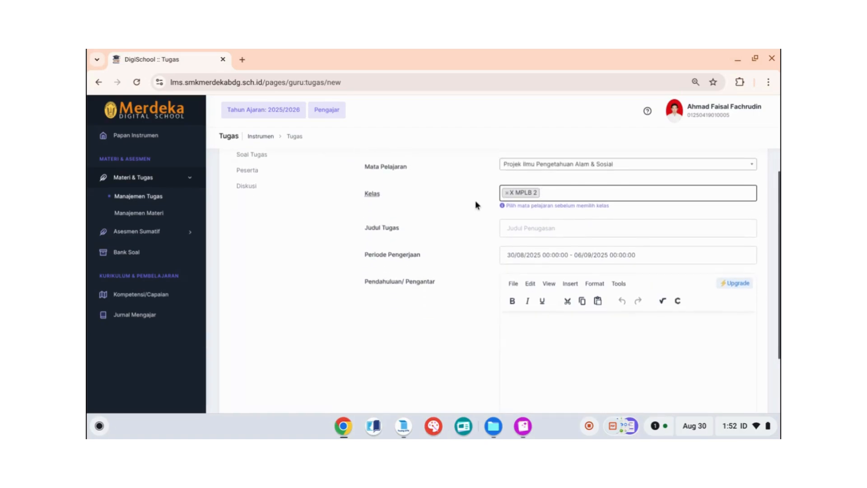
click(524, 217)
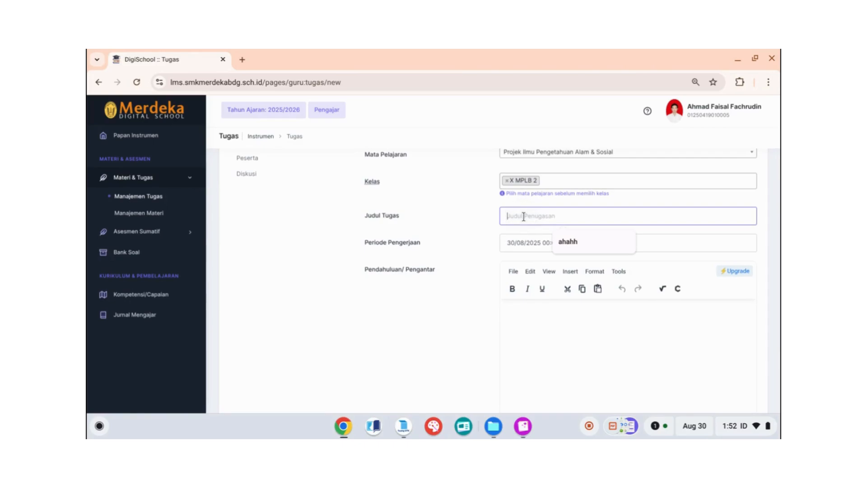
text(Mka)
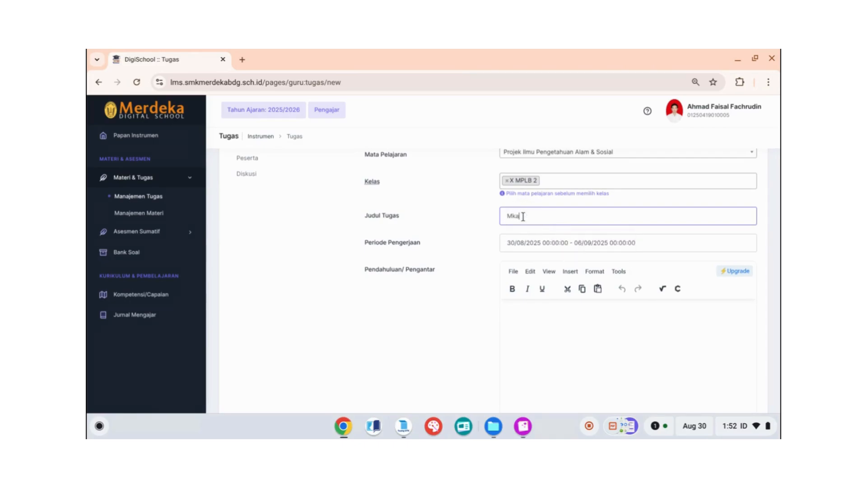
text(hluk Hidup dan Lingkungannya)
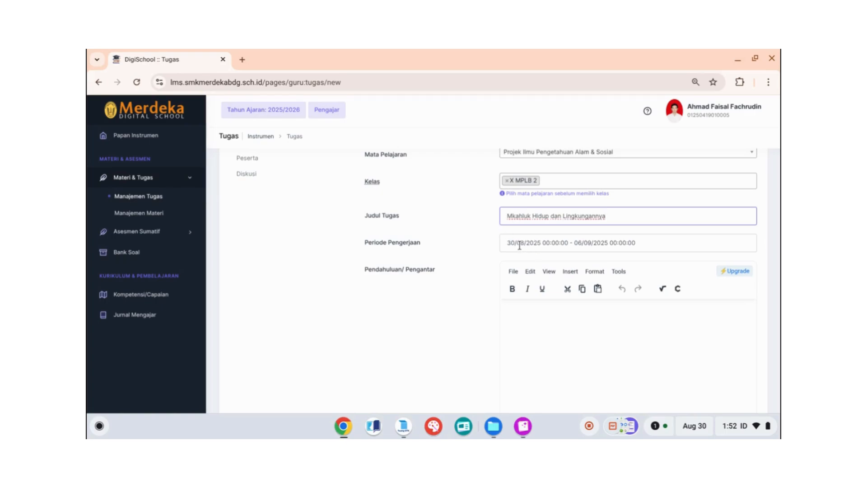
Write the Pendahuluan "Kerjakanlah soal-soal berikut ini dengan memilih salah satu jawaban yang dianggap paling benar" and save the assignment settings
scroll(579, 245, down, 3)
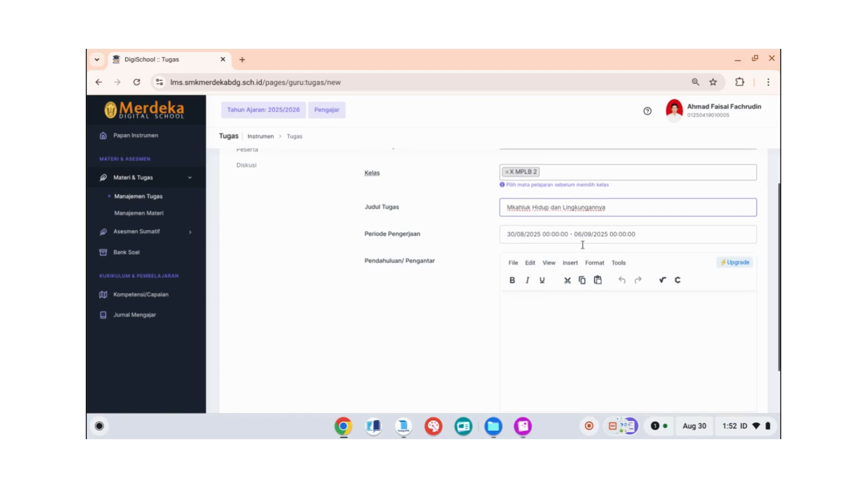
click(562, 263)
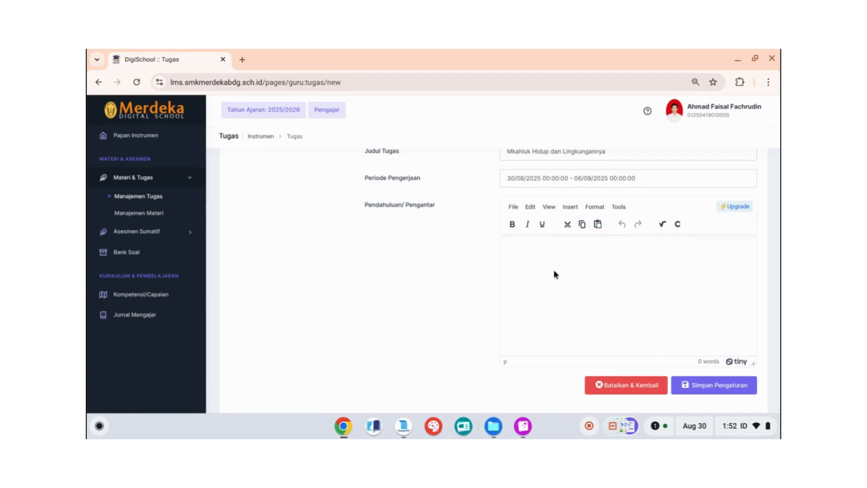
text(Kerjakanlah soal-soal berikut )
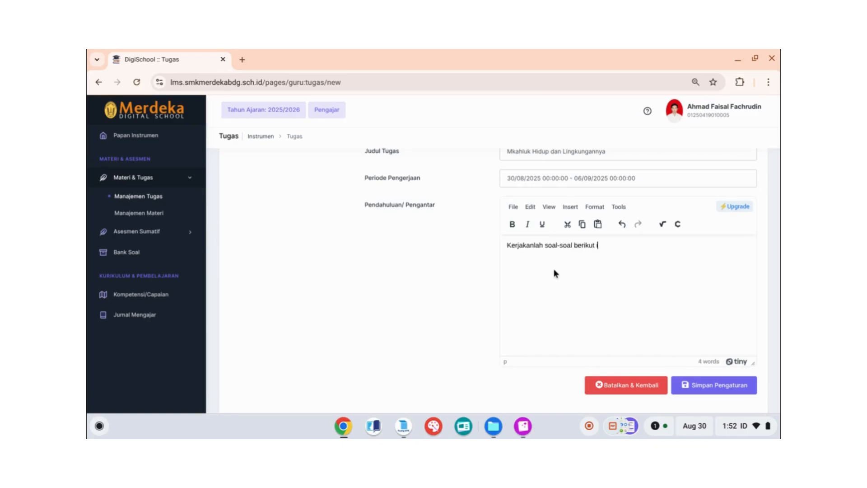
text(ini dengan memilih salah sa)
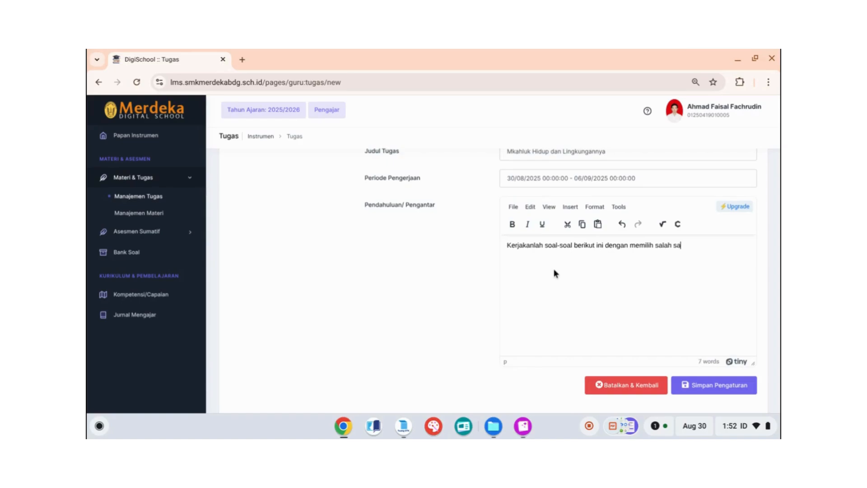
text(tu jawaban yang dianggap paling benar)
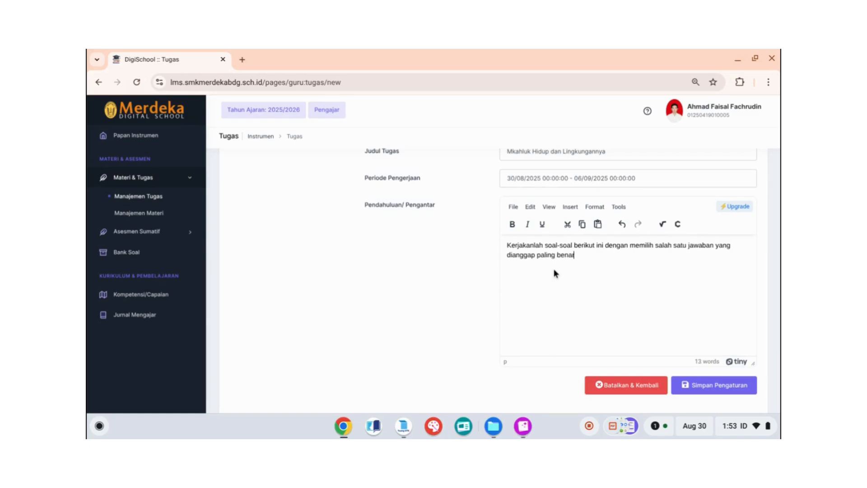
scroll(529, 280, down, 1)
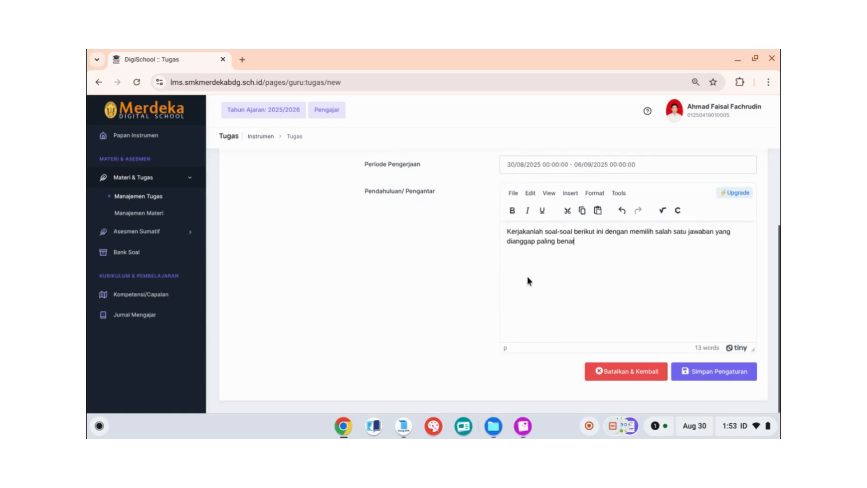
click(697, 377)
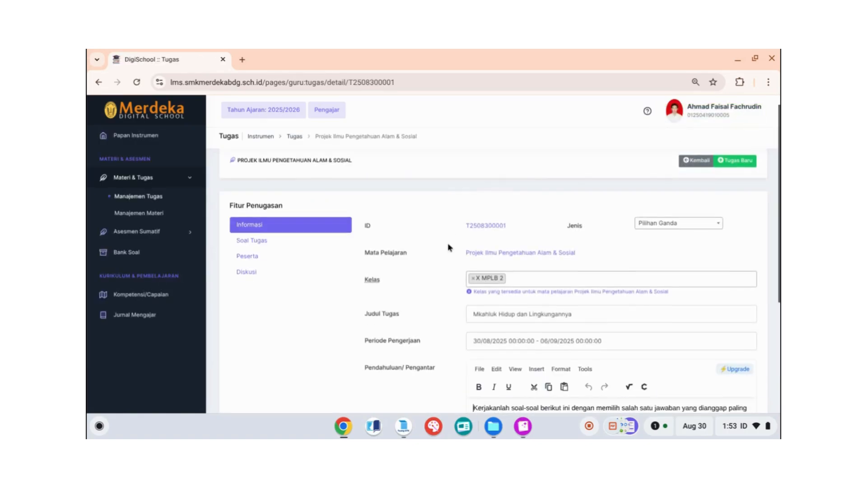
Open the assignment's Soal Tugas and write "Apa yang dimaksud dengan makhluk hidup?" as the text of Soal Ke-1
click(266, 245)
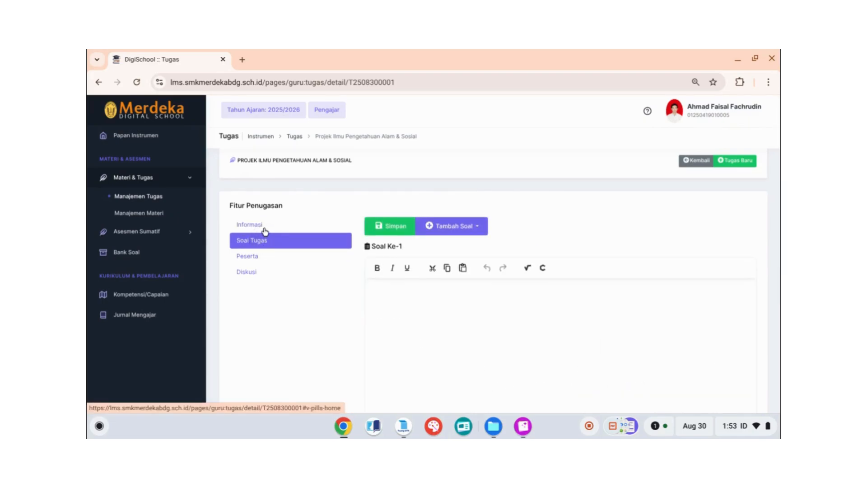
click(265, 231)
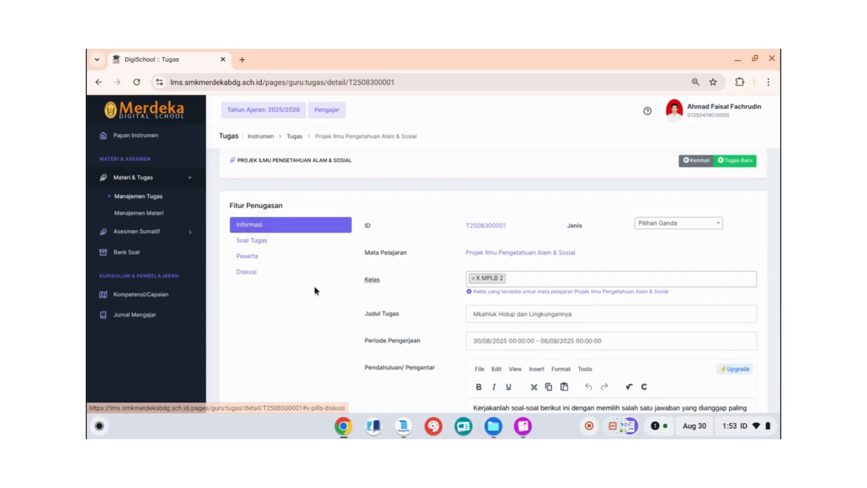
click(267, 245)
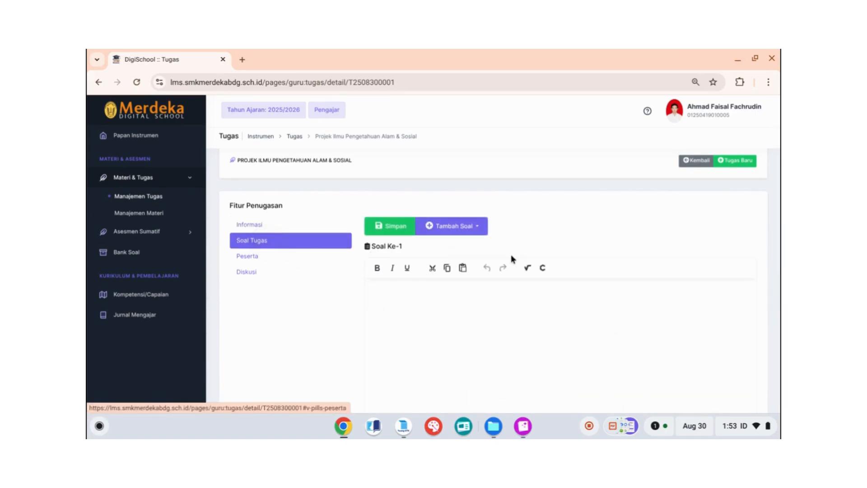
scroll(512, 256, down, 3)
scroll(511, 257, up, 1)
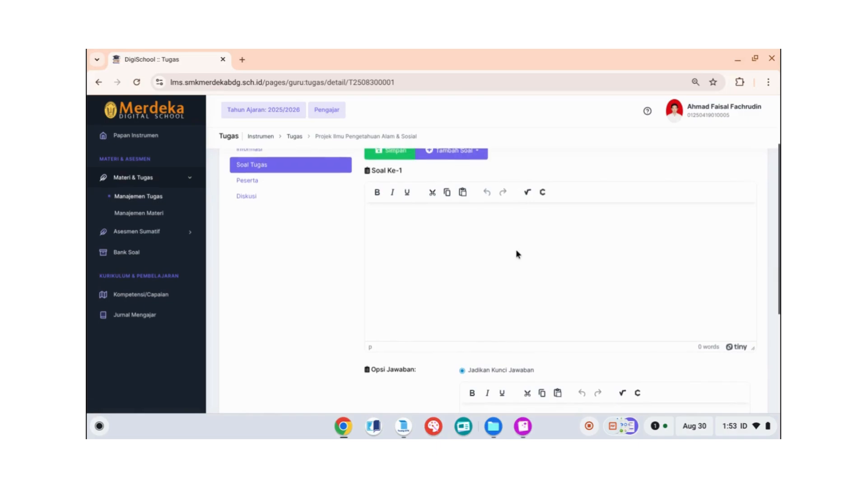
click(530, 248)
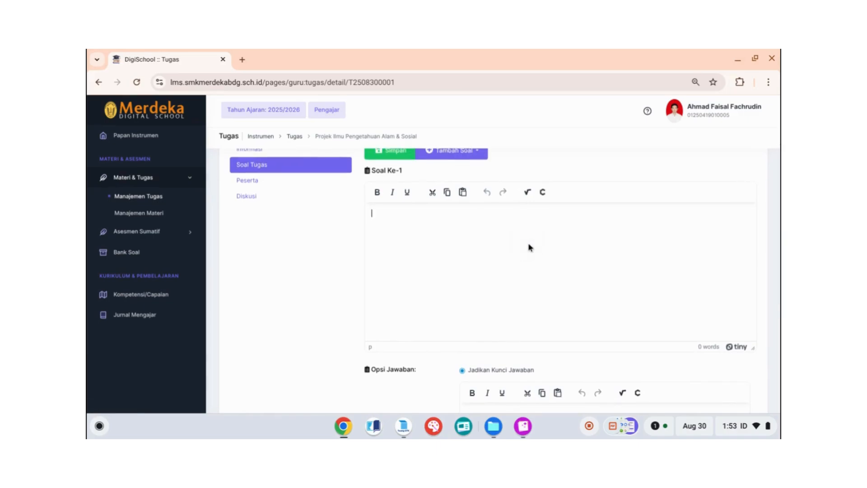
text(Apa yang dimaksud dengan makhluk)
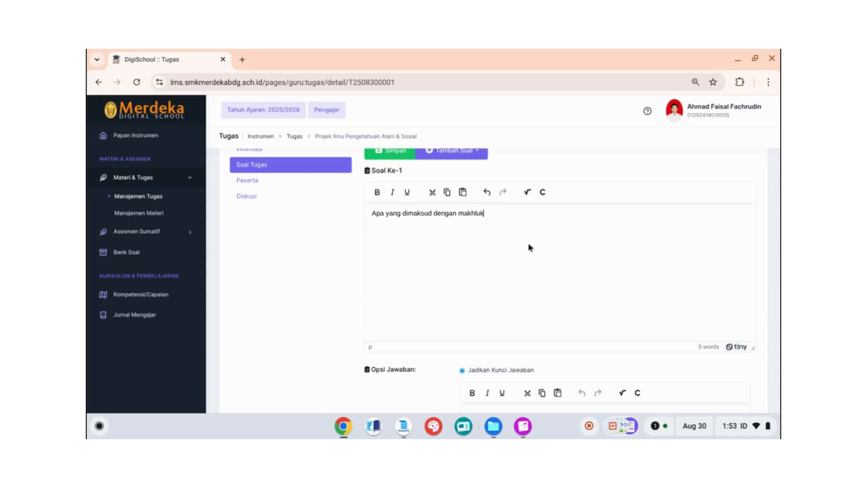
text( hidup?)
Enter "Manusia" as the first answer option of Soal Ke-1
scroll(624, 282, down, 5)
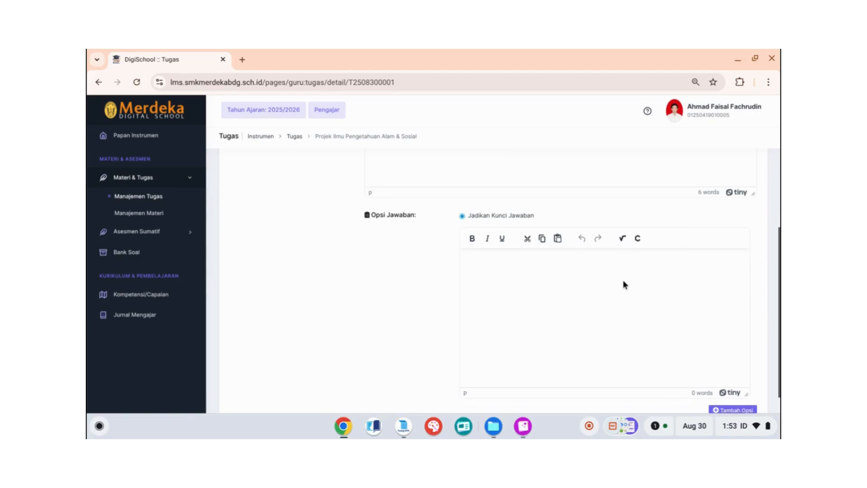
click(589, 262)
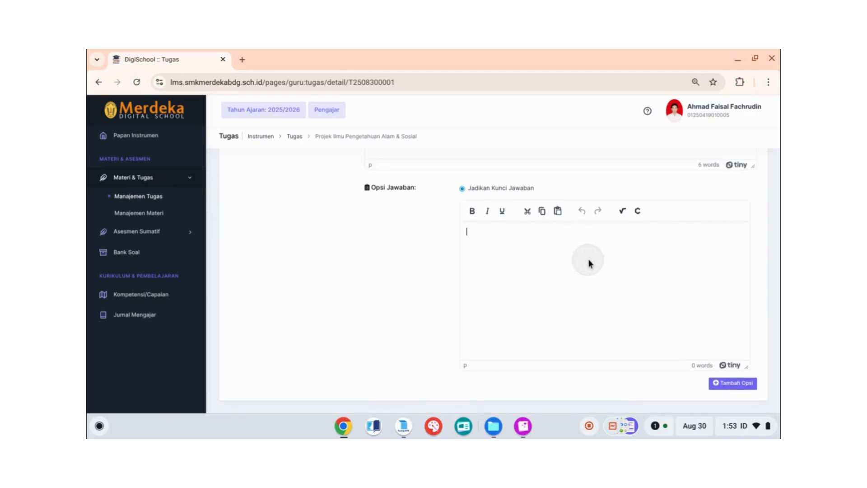
text(a)
key(BackSpace)
text(Manusia)
Add a second answer option to Soal Ke-1 reading "Hewan atau Binatang"
click(726, 384)
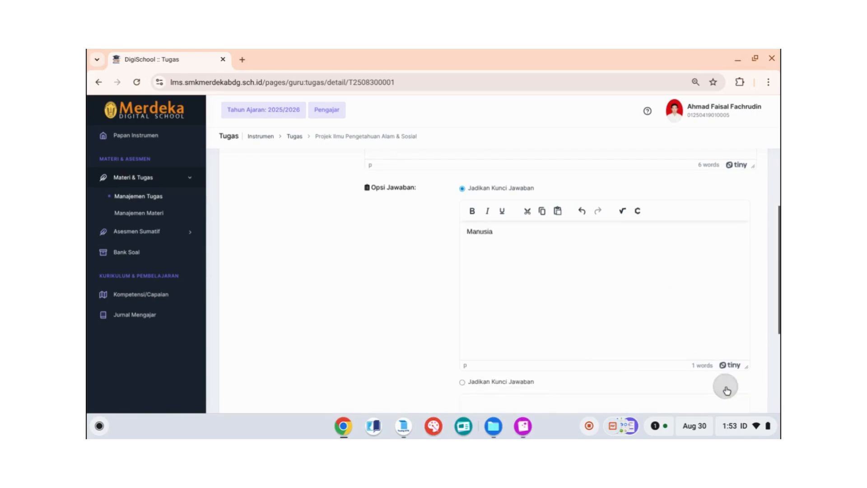
scroll(635, 333, down, 3)
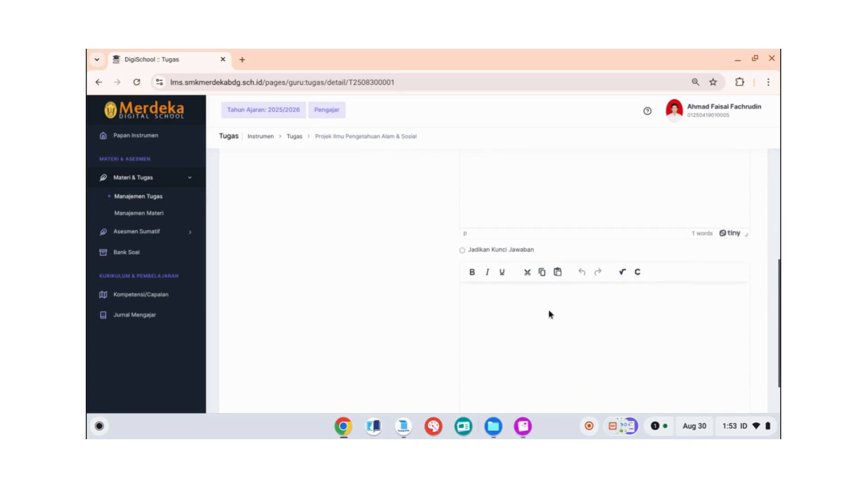
text(Hewan)
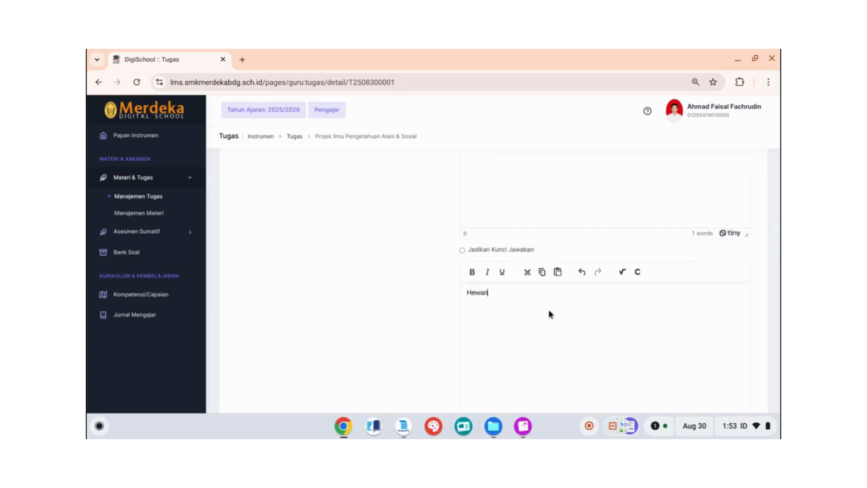
text( atau Binatang)
Add a third answer option to Soal Ke-1 reading "Tumbuhan"
scroll(550, 314, down, 2)
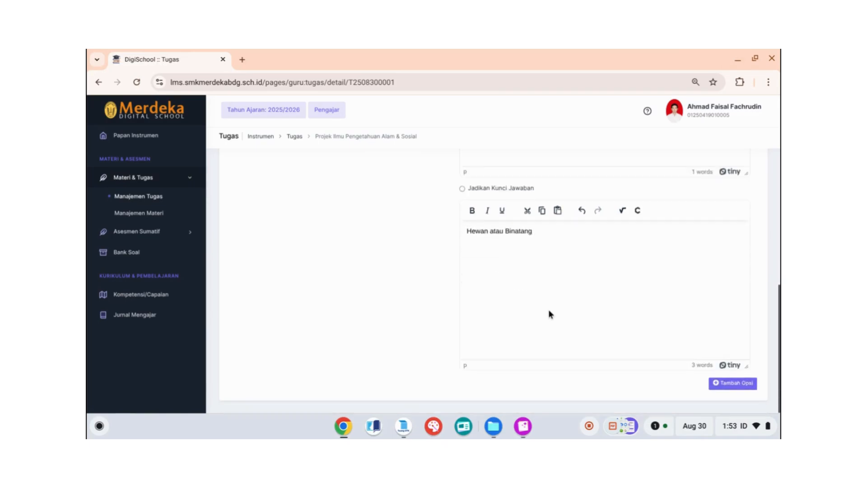
click(733, 383)
scroll(600, 305, down, 5)
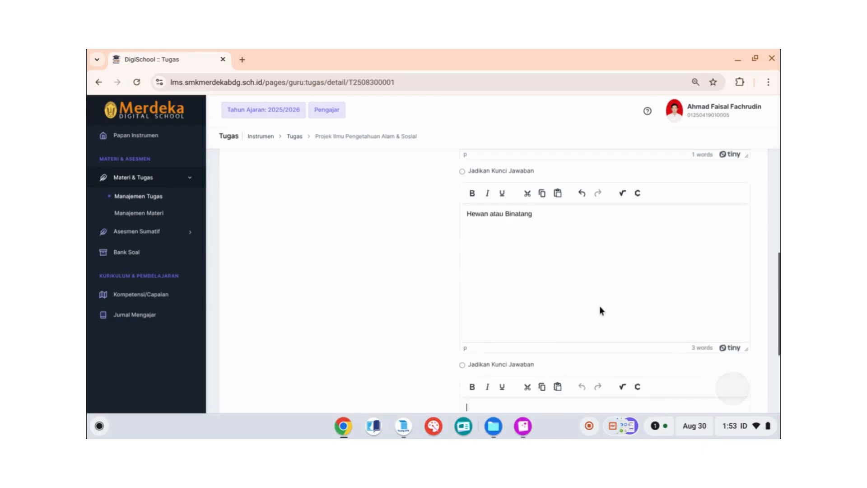
click(549, 282)
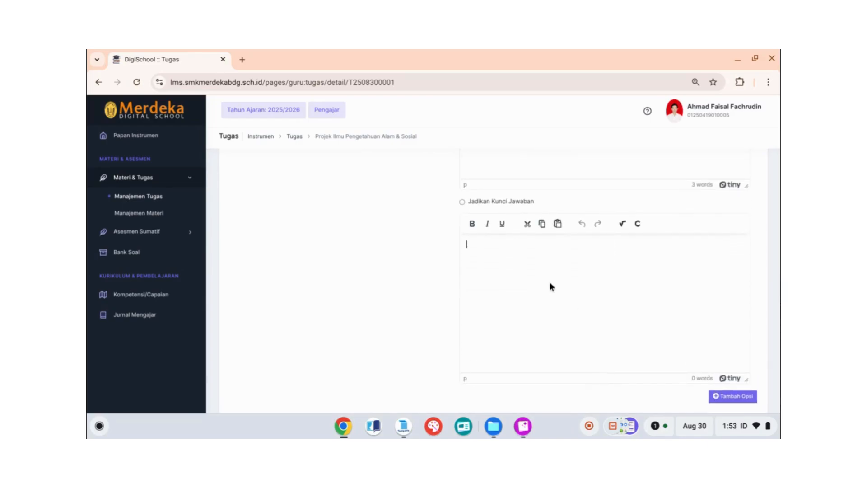
text(Tumbuhan)
Add a fourth answer option "Udara" and a fifth answer option "Tanah" to Soal Ke-1
click(722, 397)
text(u)
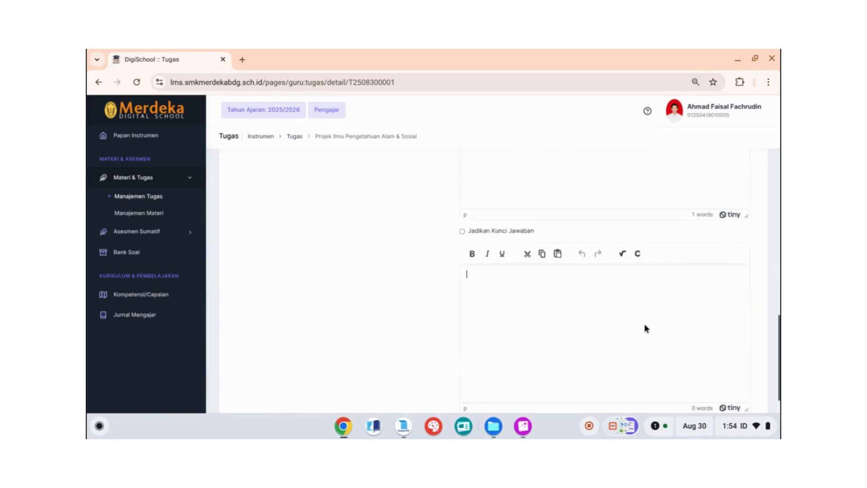
text(dara)
scroll(708, 352, down, 1)
click(720, 385)
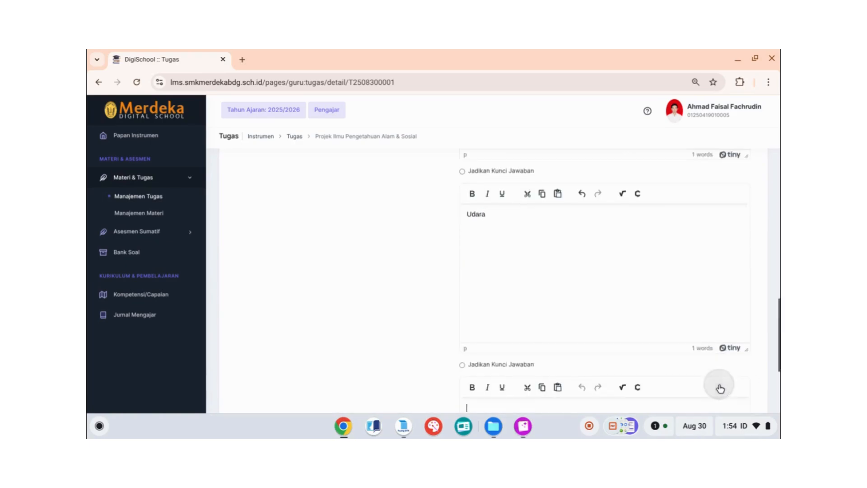
text(Tanah)
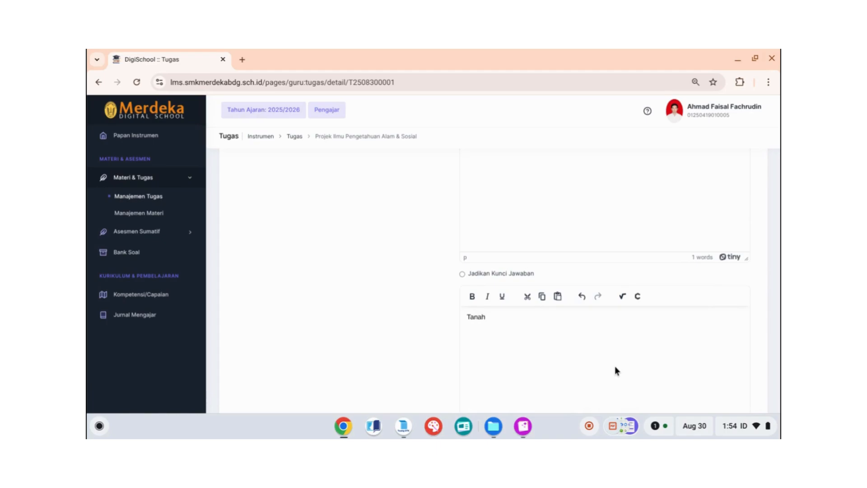
Mark the option "Hewan atau Binatang" as the answer key of Soal Ke-1 and save the question
scroll(616, 370, up, 10)
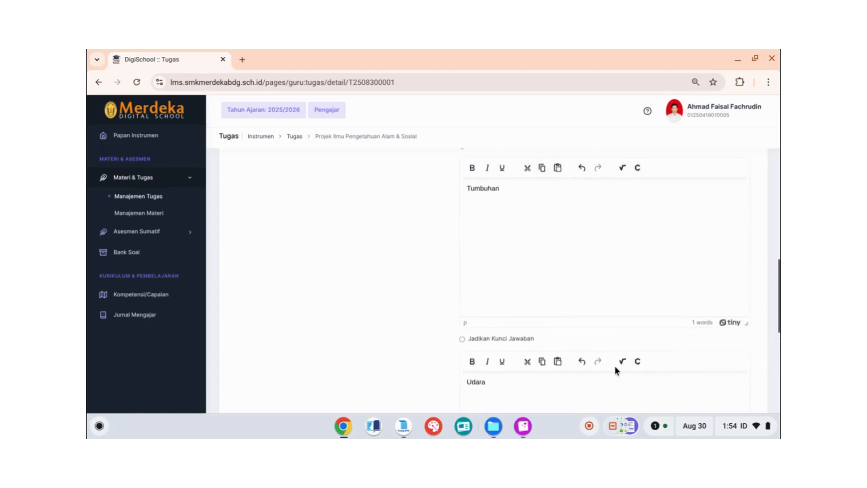
scroll(616, 368, up, 3)
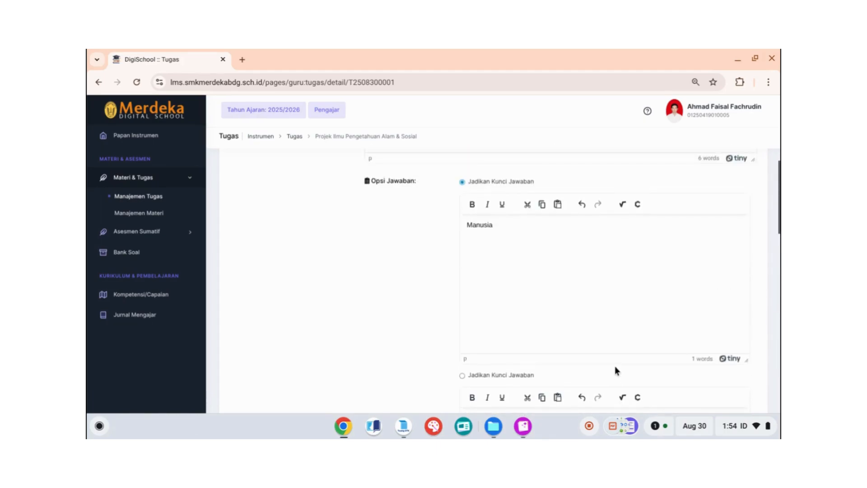
scroll(614, 366, down, 2)
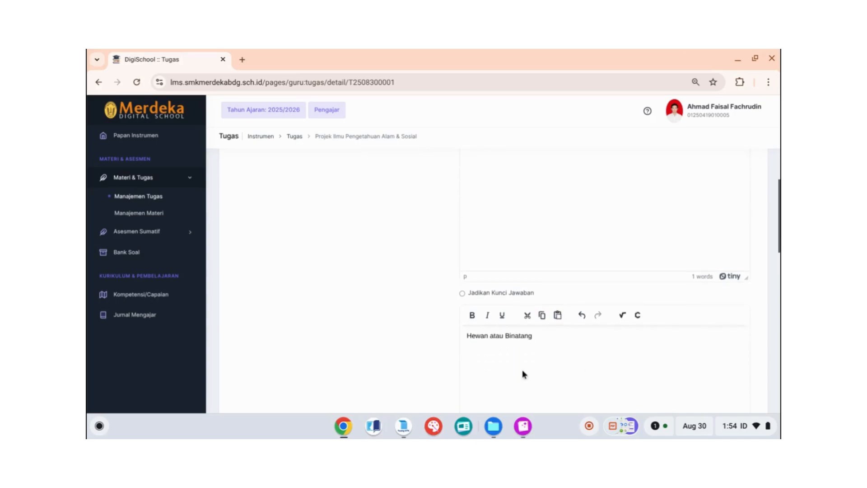
click(462, 294)
scroll(396, 304, up, 10)
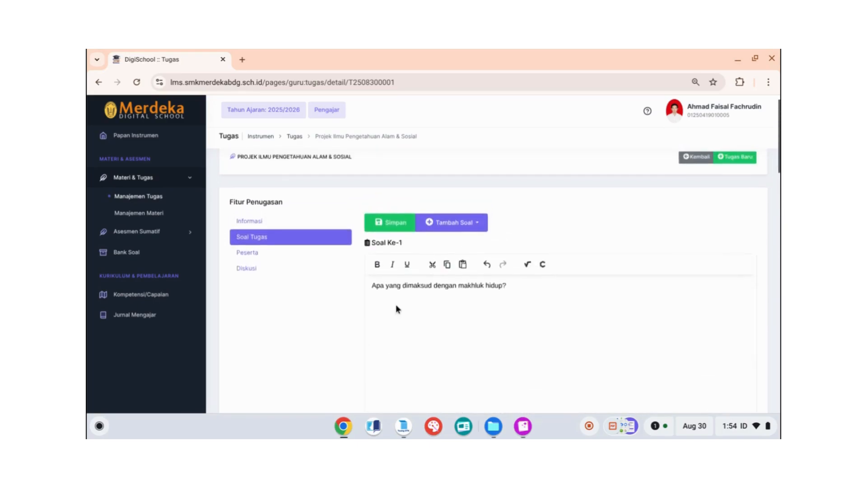
click(389, 230)
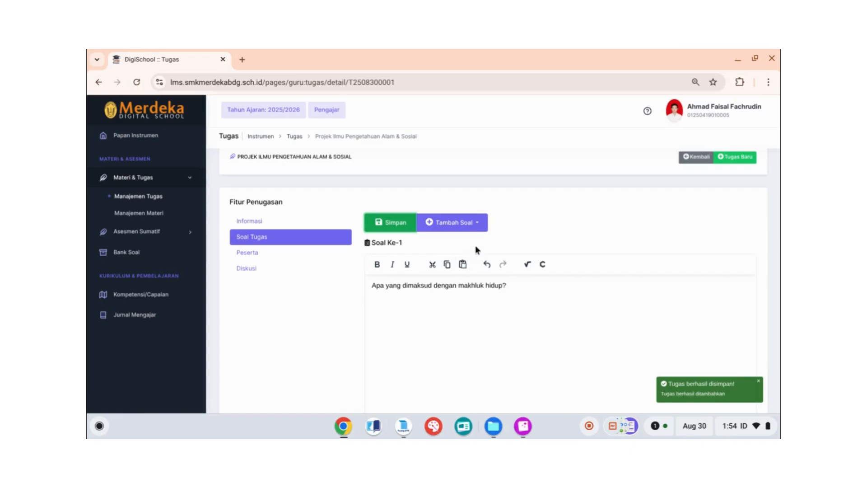
Add a new second question to the assignment reading "Apakah yang dimaksud dengan lingkungan?"
click(461, 223)
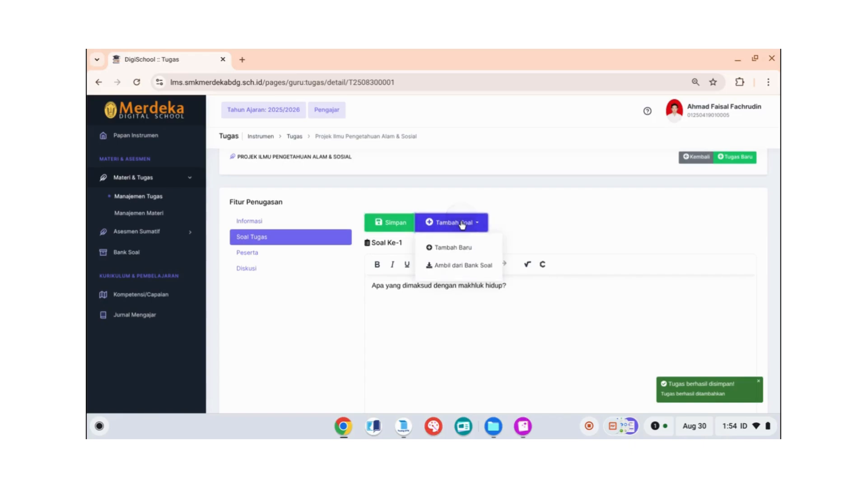
click(463, 252)
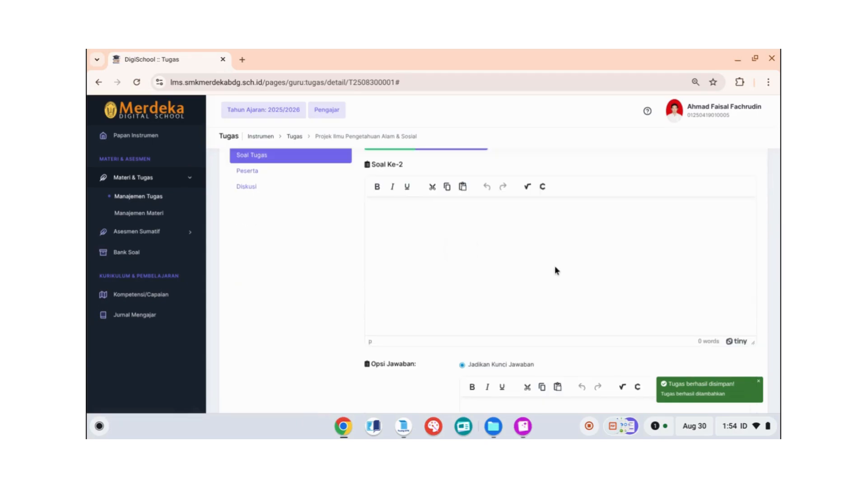
scroll(489, 268, up, 1)
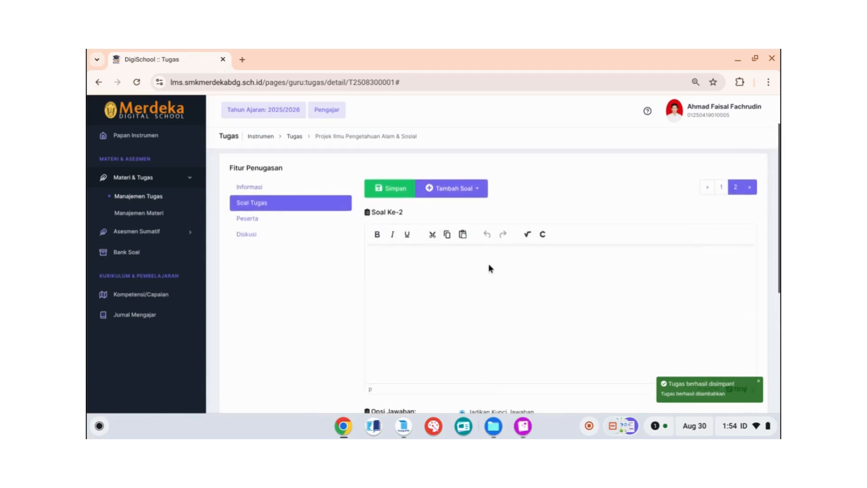
click(474, 271)
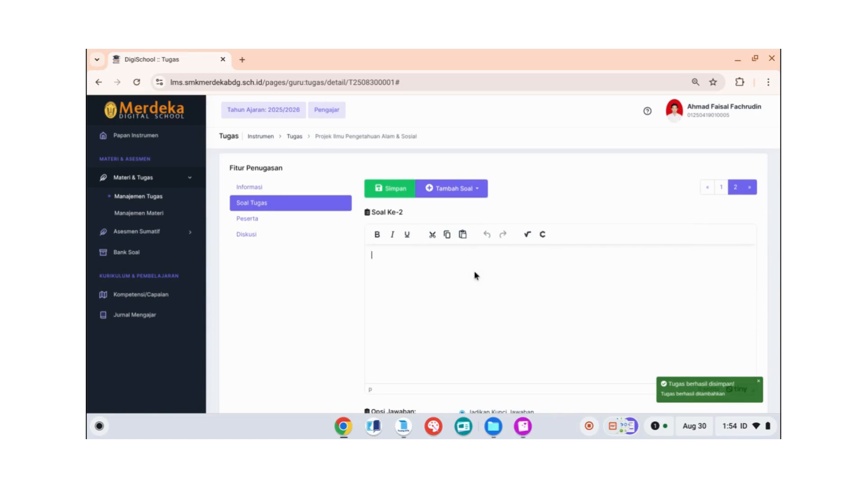
text(Apakah yang dimaksud deng)
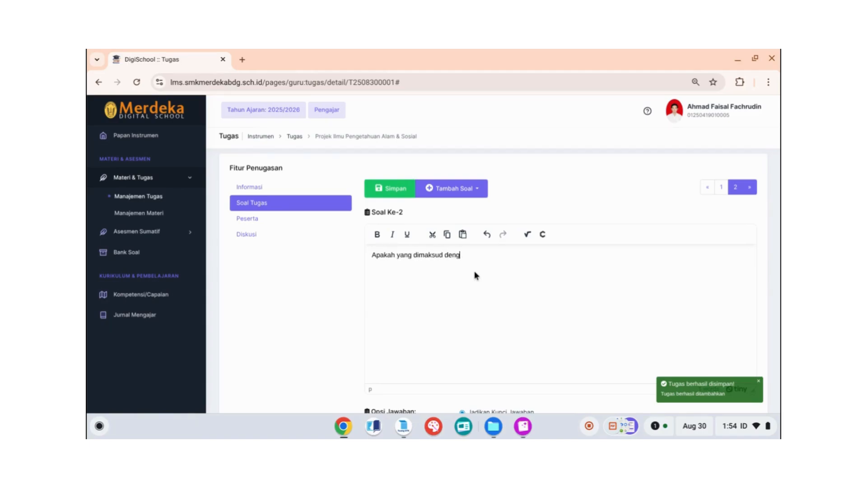
text(an makhluk hidup)
key(BackSpace)
key(BackSpace)
key(BackSpace)
text(an?)
Enter "Tetangga" as the first answer option of Soal Ke-2 and add "Sekolah" as the second option
scroll(552, 298, down, 4)
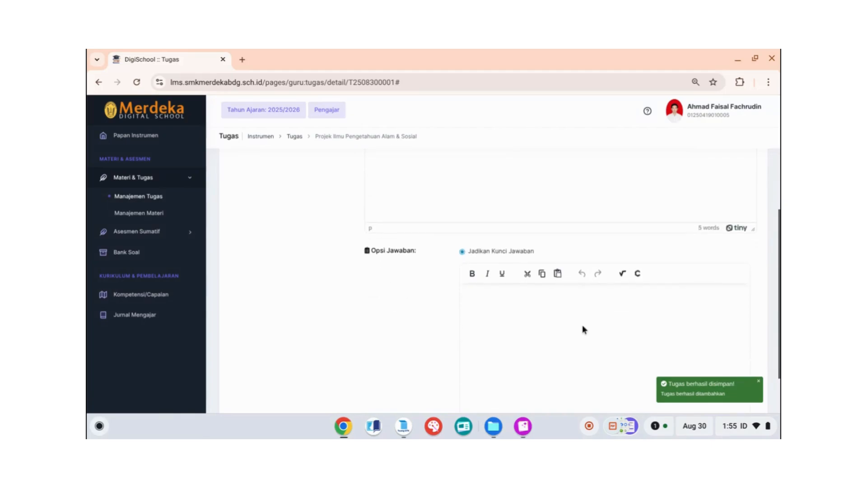
click(583, 325)
text(Tetangga)
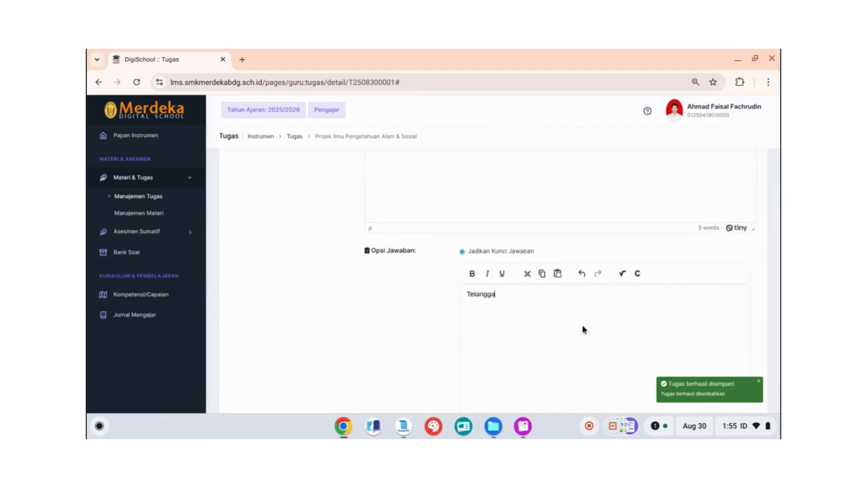
scroll(583, 326, down, 2)
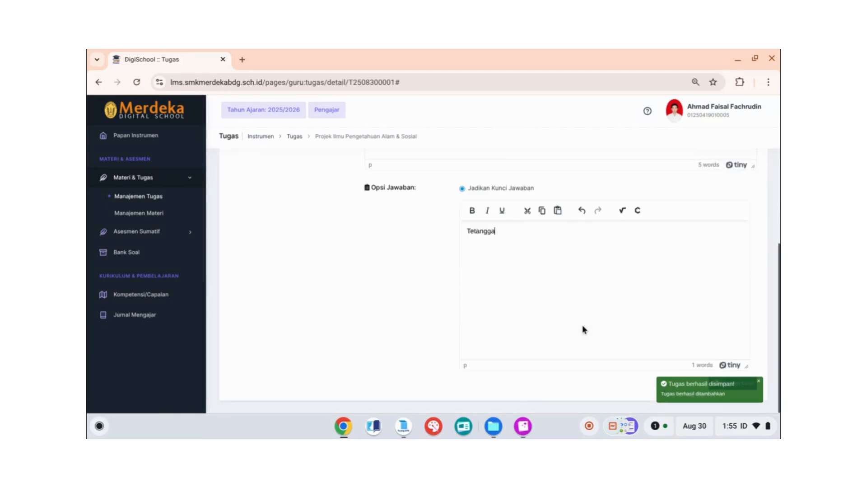
click(760, 385)
click(738, 381)
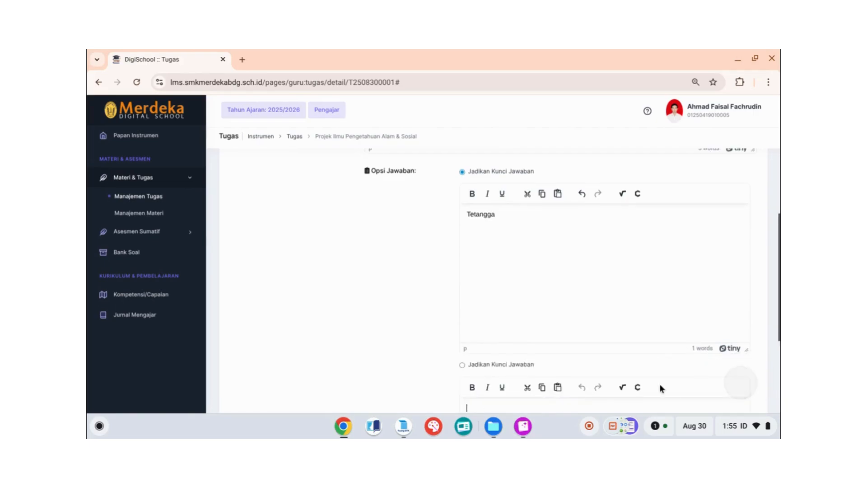
text(Sekolah)
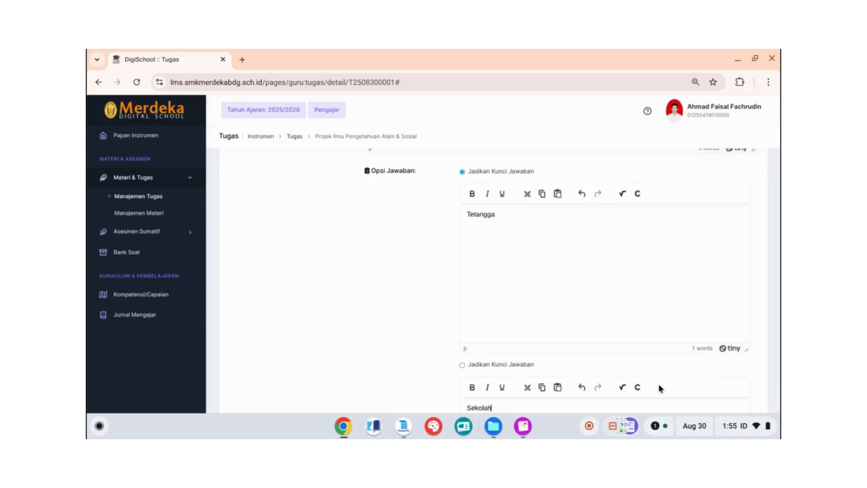
Add a third answer option "Rumah" and a fourth answer option "Jalanan" to Soal Ke-2
scroll(710, 355, down, 4)
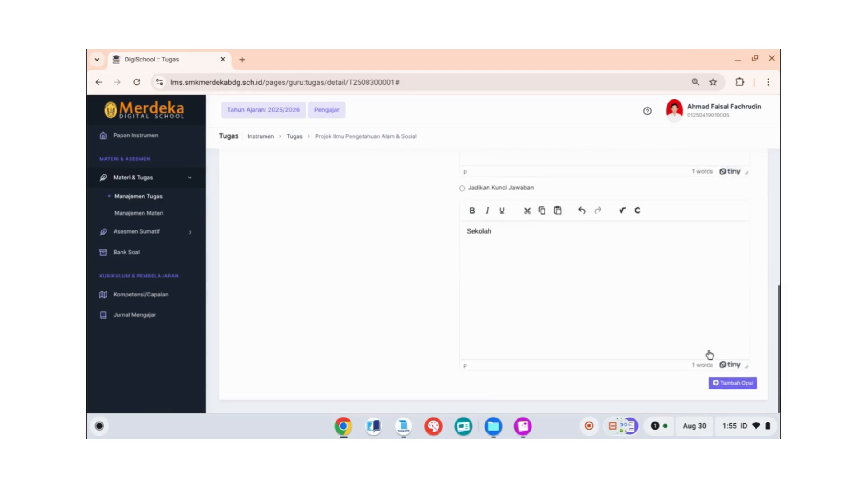
click(723, 384)
text(R)
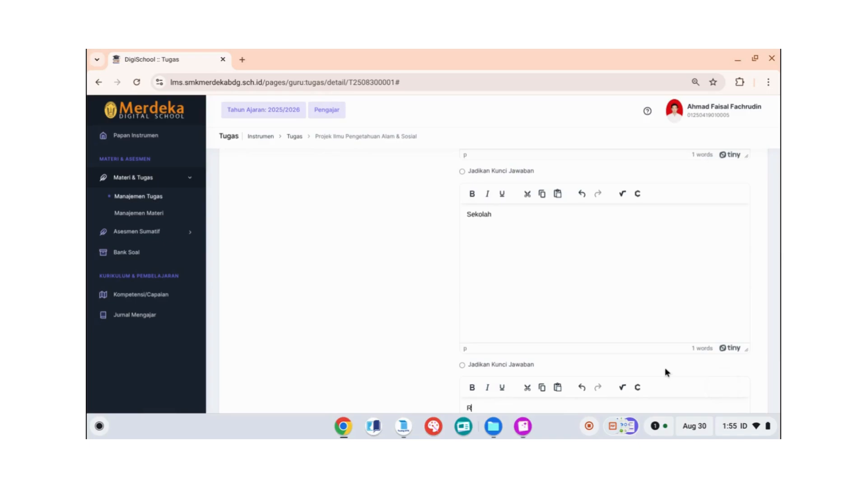
text(umah)
scroll(665, 367, down, 4)
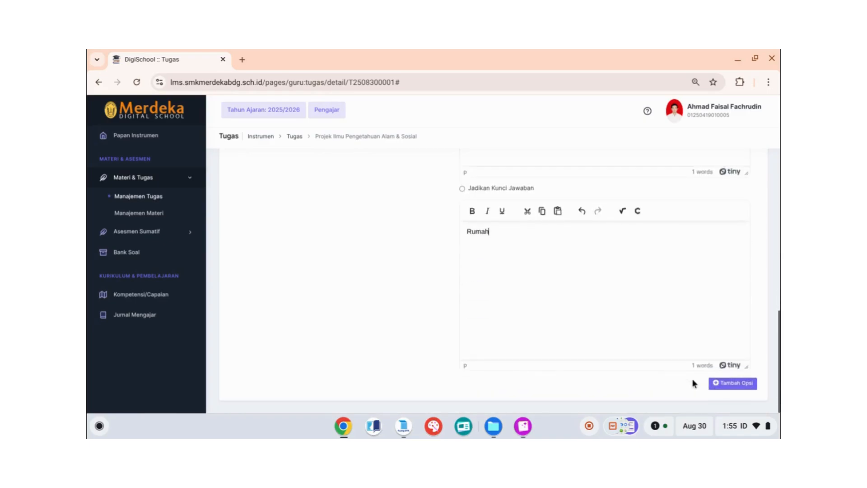
click(736, 383)
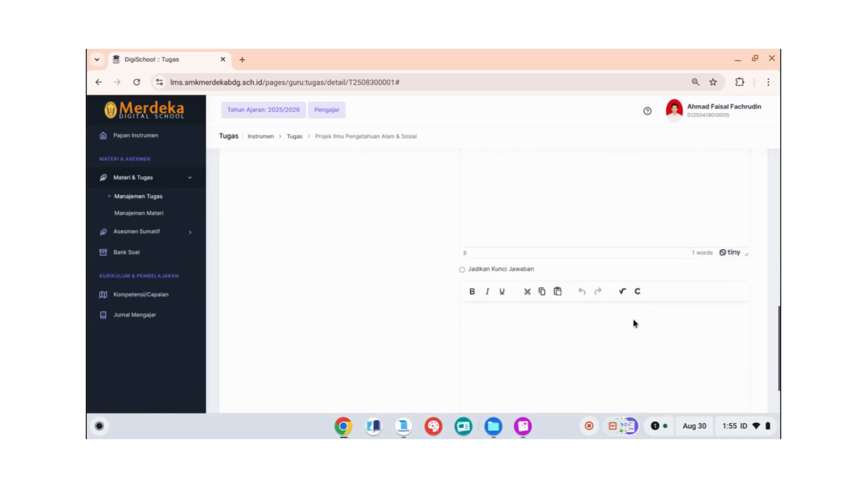
text(Jalanan)
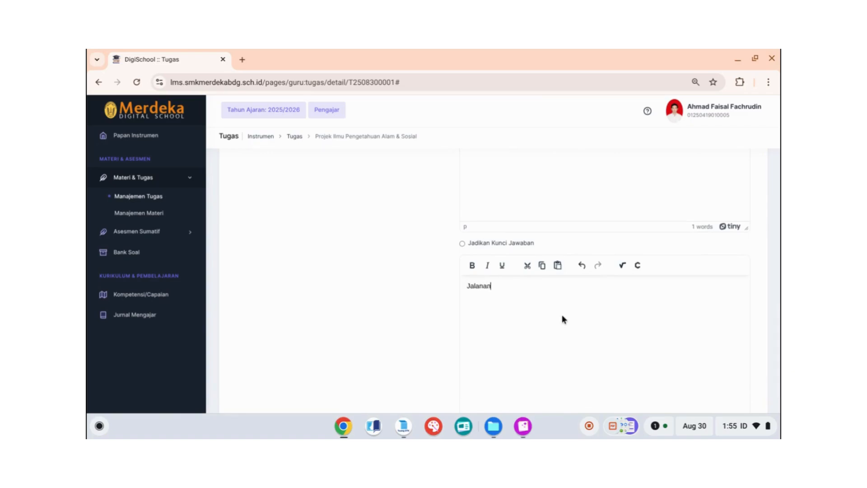
Add a fifth answer option "Kota Bandung" to Soal Ke-2 and make it the answer key
scroll(563, 316, down, 2)
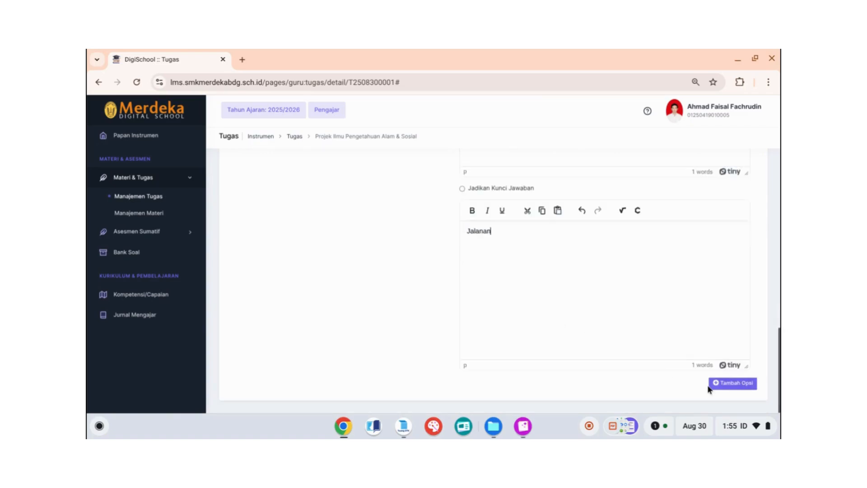
click(726, 385)
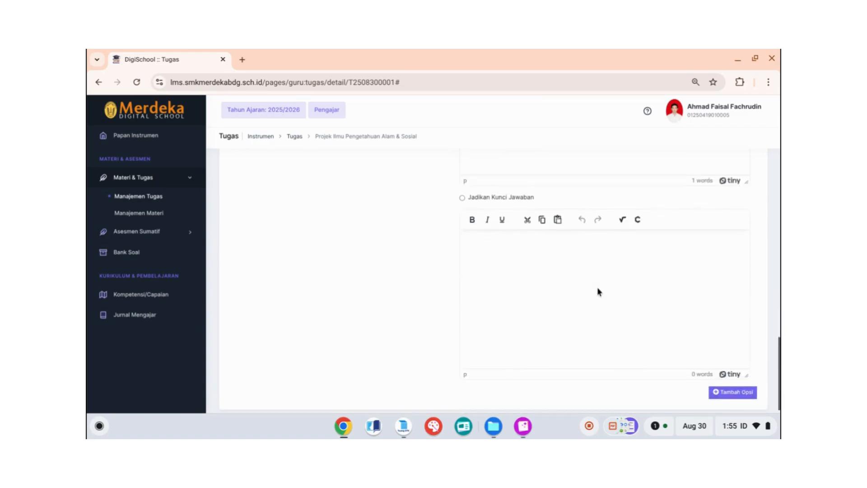
text(Kota Bandung)
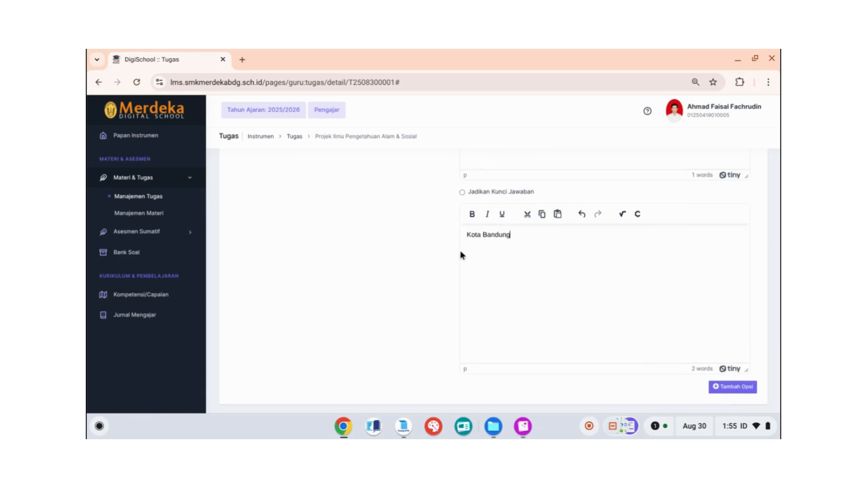
scroll(461, 254, up, 1)
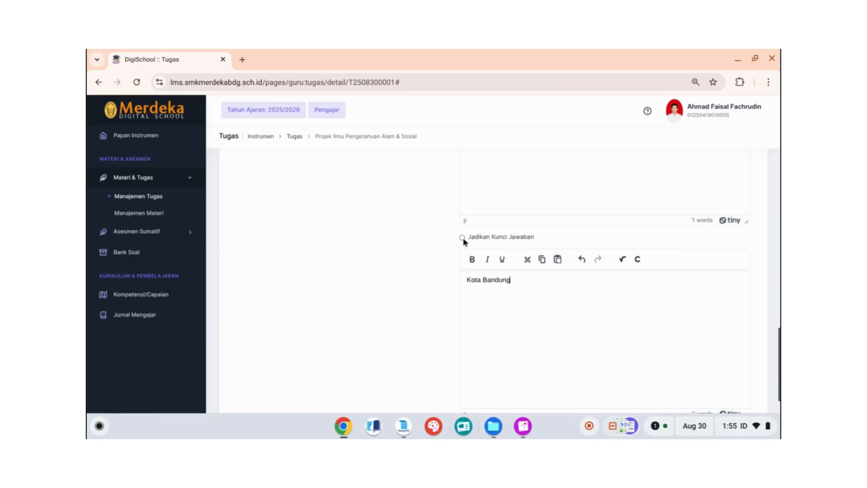
click(463, 237)
Save Soal Ke-2 with its answer options
scroll(376, 264, up, 4)
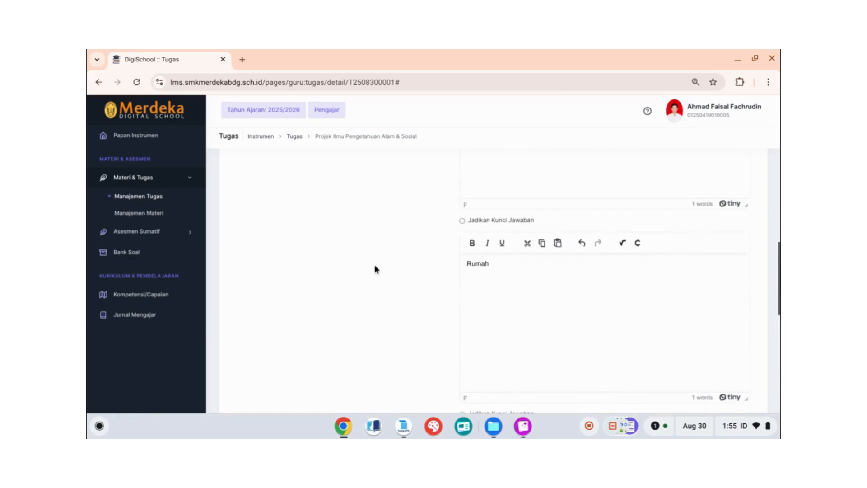
scroll(375, 269, up, 10)
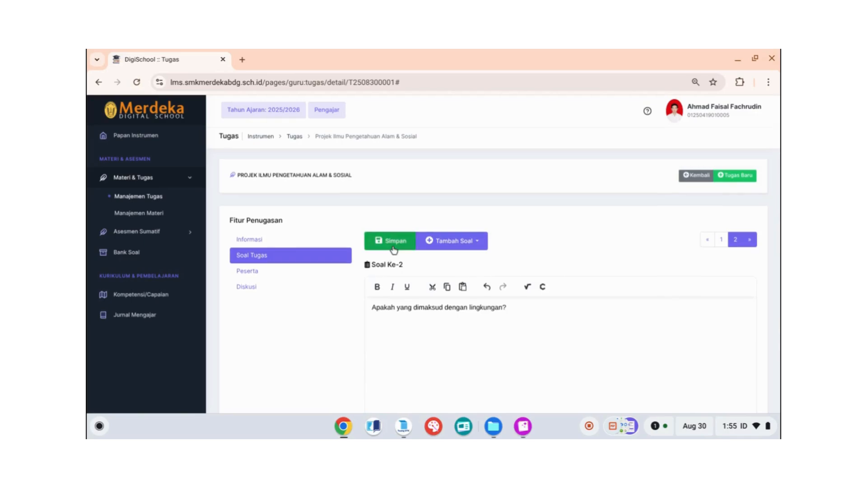
click(395, 244)
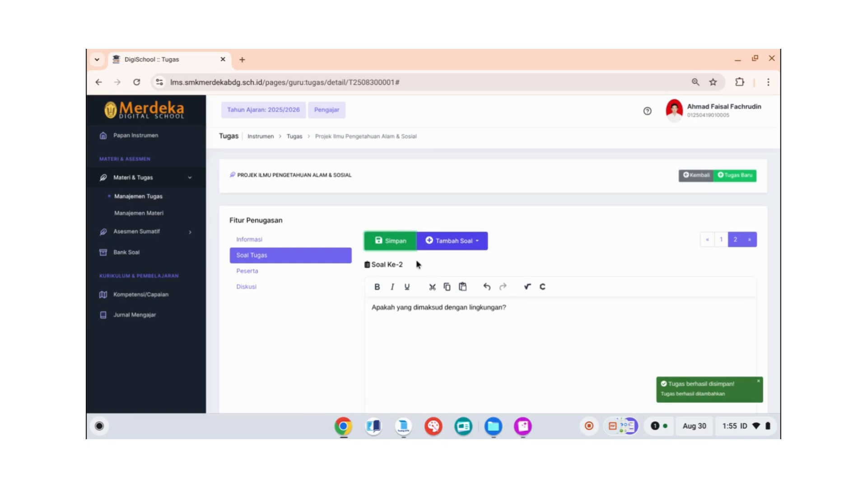
Review the assignment's general information, including its class, title, working period and introduction text
click(265, 245)
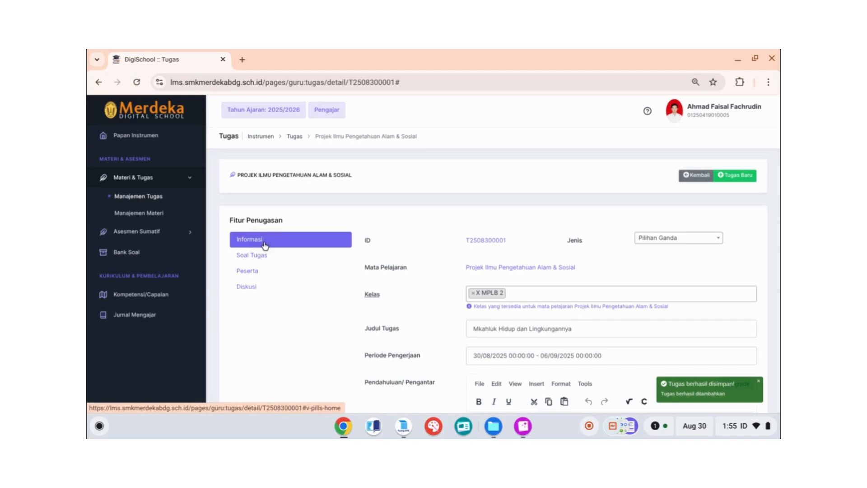
scroll(442, 242, down, 2)
scroll(442, 242, down, 3)
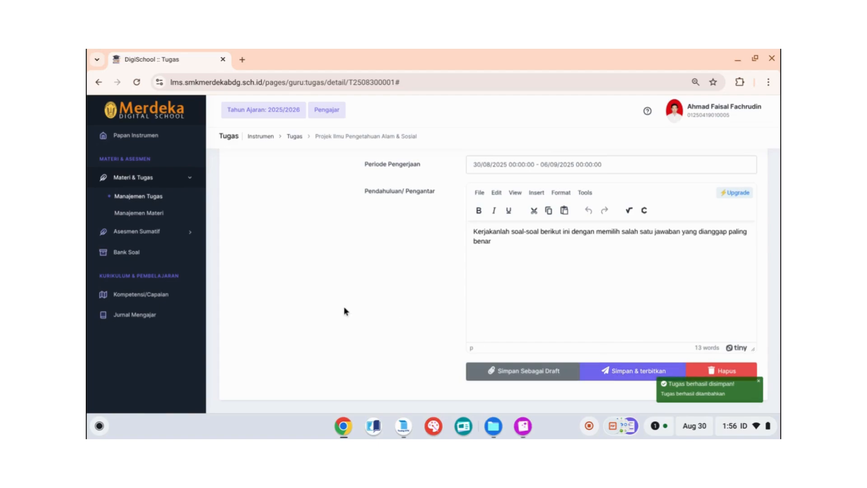
scroll(344, 308, up, 3)
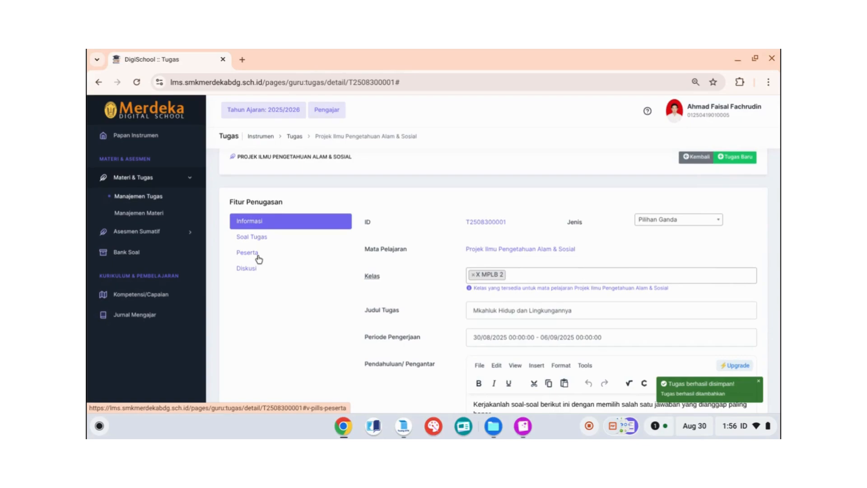
Look at the assignment's discussion room and list the participants of class X MPLB 2
click(258, 258)
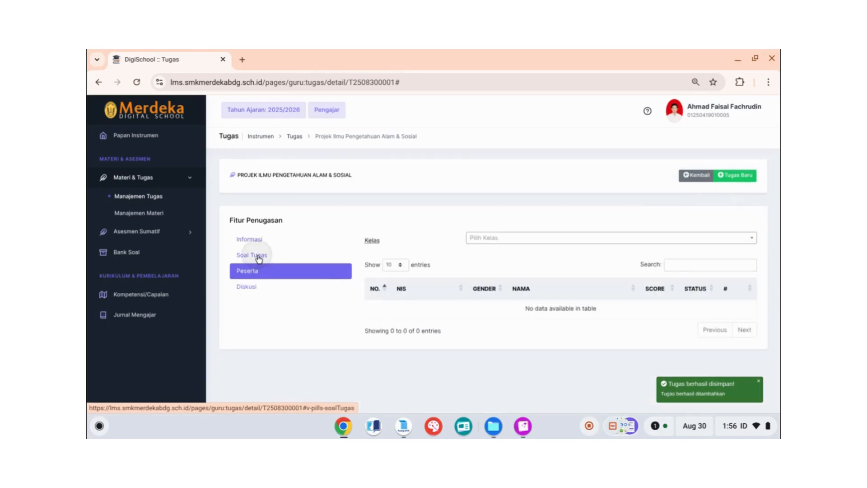
click(256, 288)
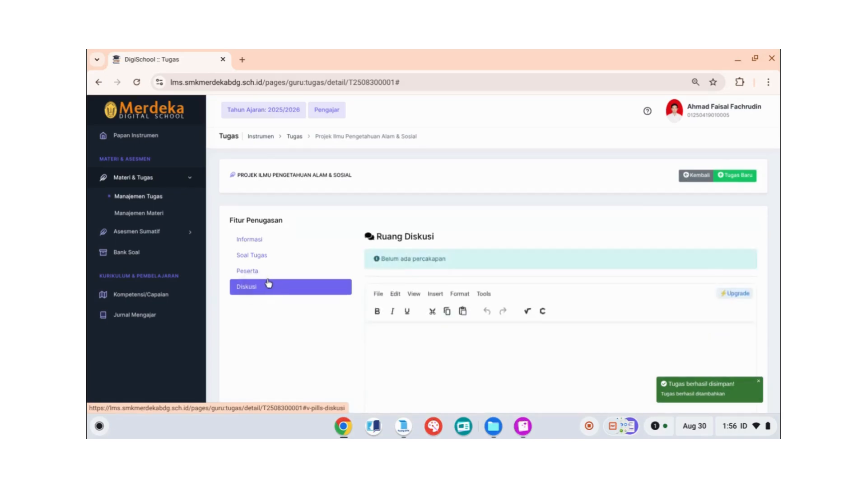
click(255, 274)
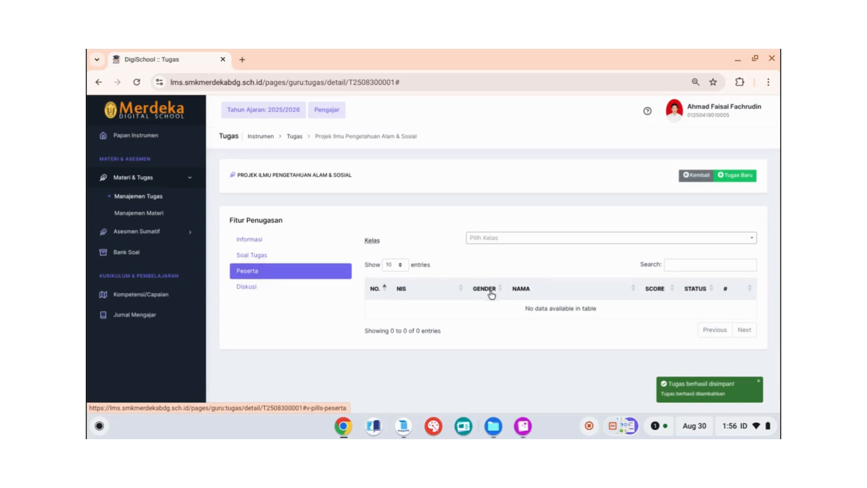
click(551, 241)
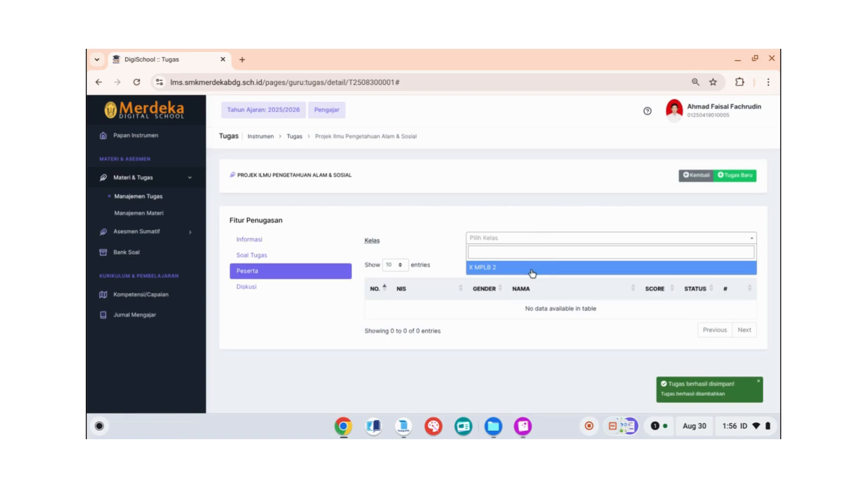
click(532, 271)
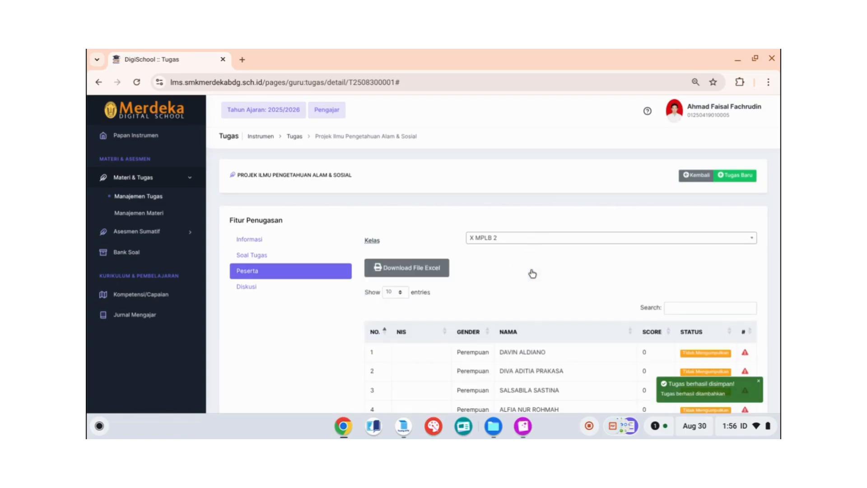
Look through the participant list of class X MPLB 2 and recheck the assignment's general information
scroll(551, 308, down, 3)
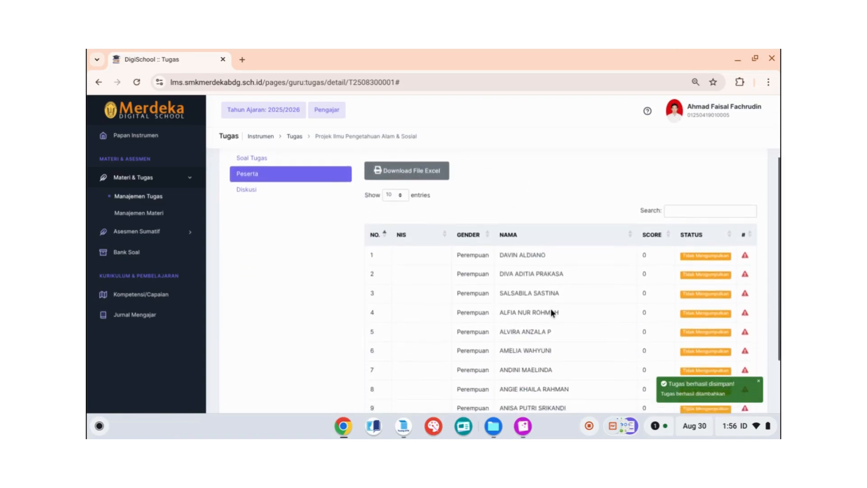
scroll(687, 254, down, 2)
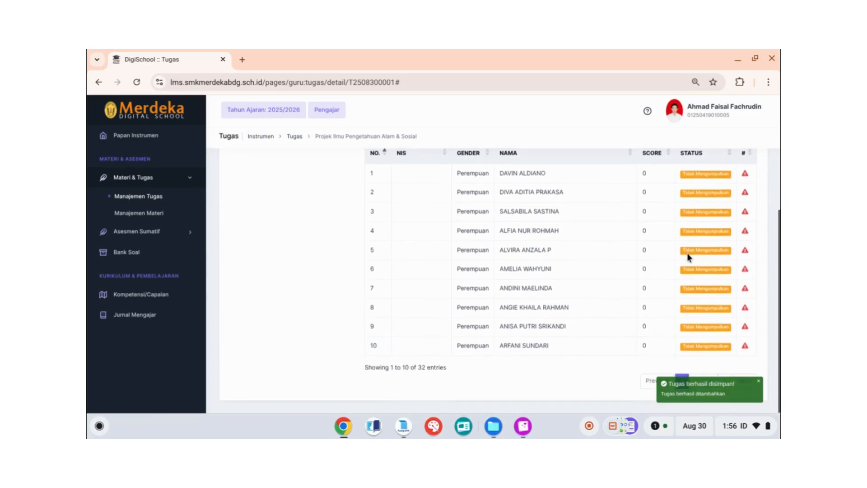
scroll(688, 253, up, 4)
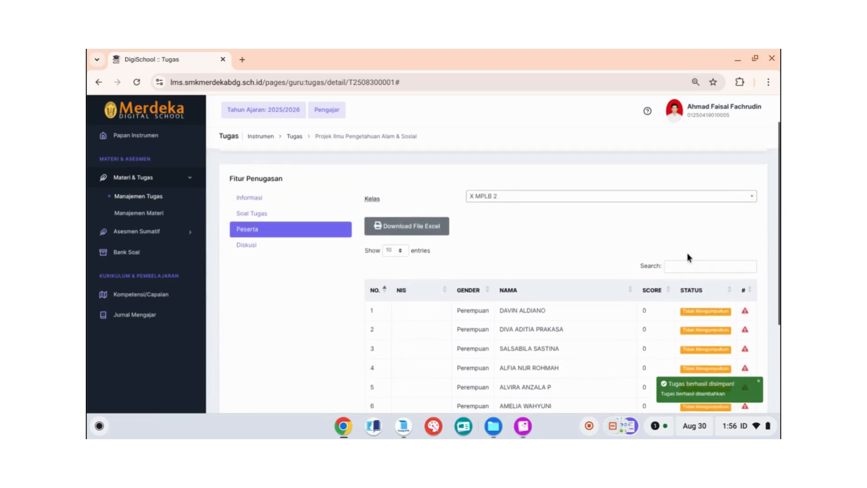
click(279, 200)
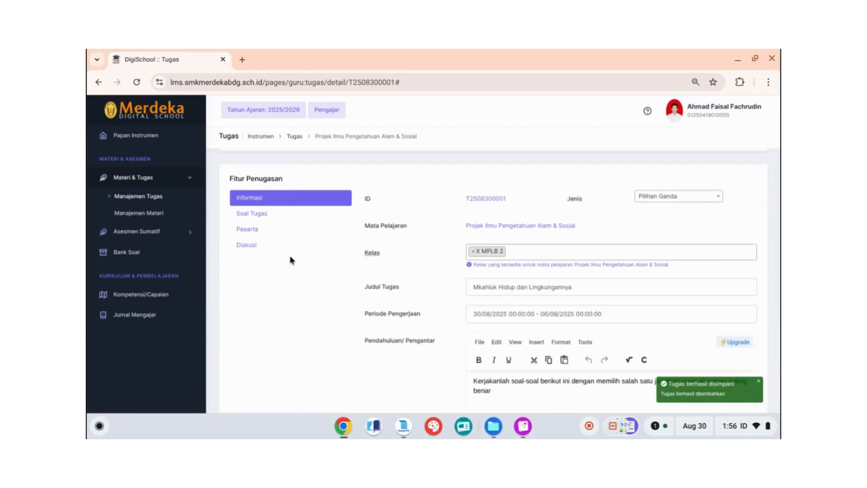
scroll(290, 259, down, 2)
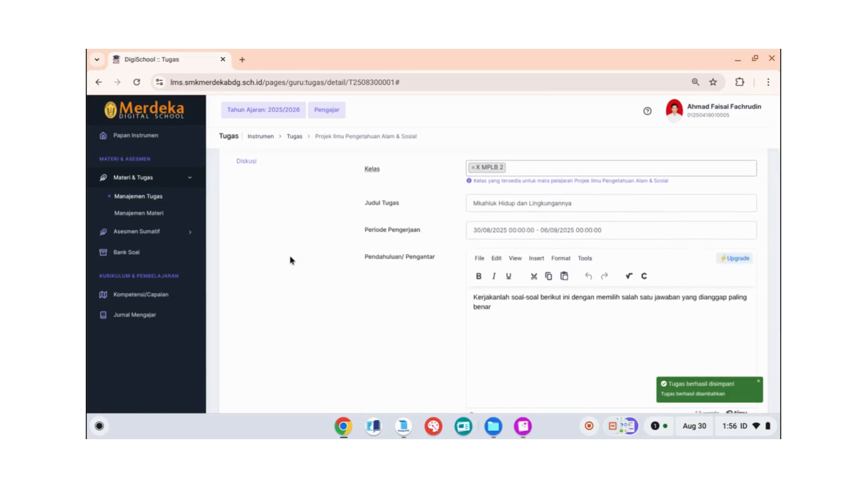
scroll(290, 260, up, 2)
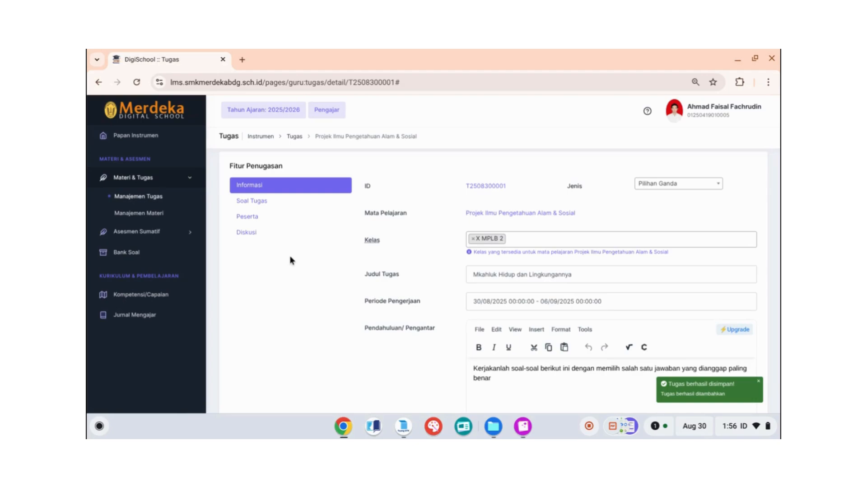
Open the question bank and examine the fields of the form for a new question package
click(149, 255)
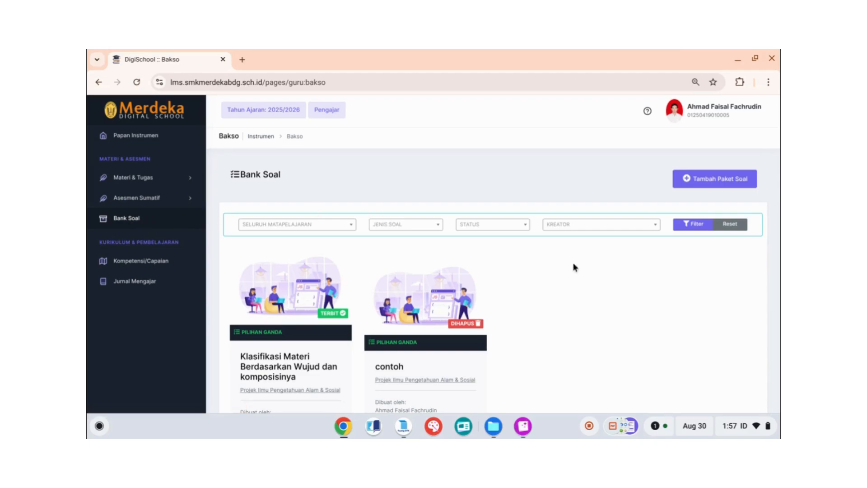
scroll(574, 265, down, 1)
scroll(574, 266, up, 1)
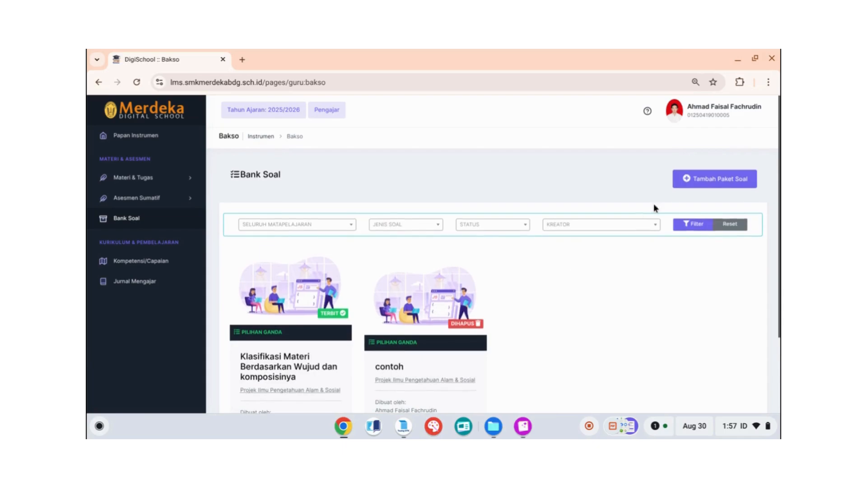
click(700, 187)
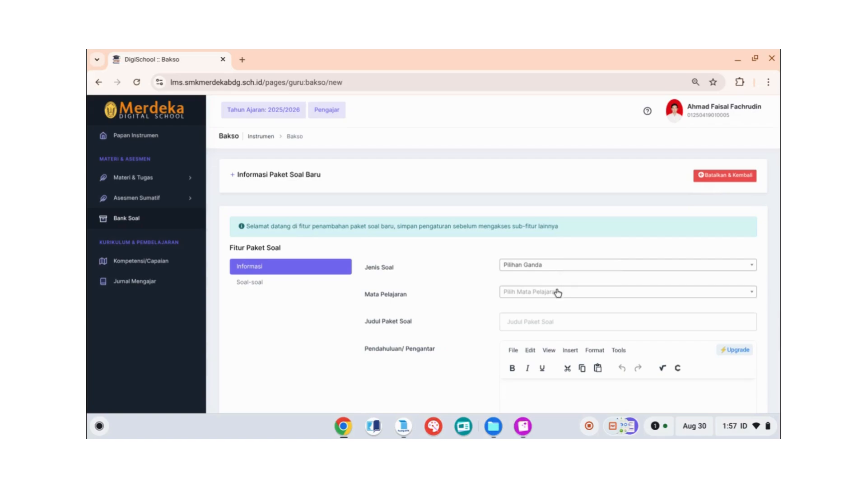
scroll(559, 292, down, 1)
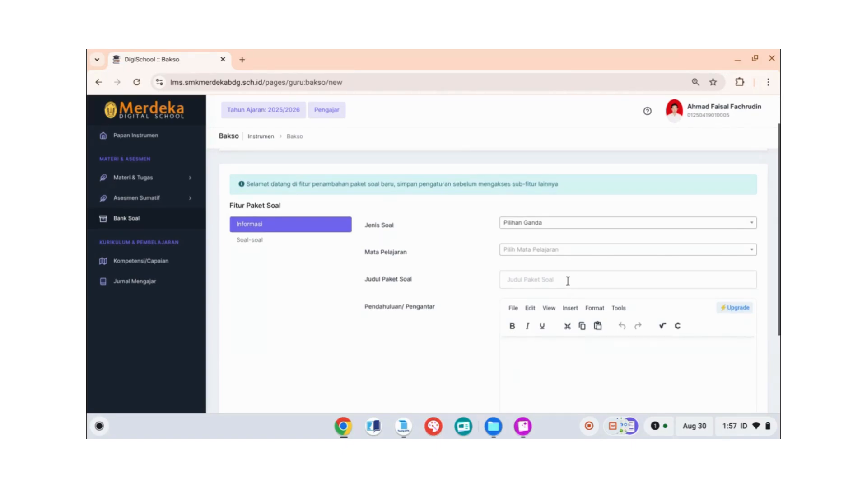
scroll(568, 281, down, 3)
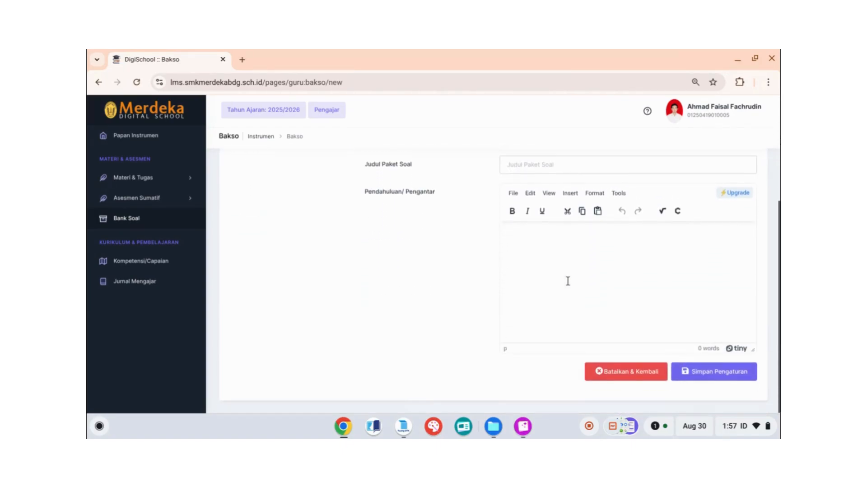
scroll(568, 281, up, 4)
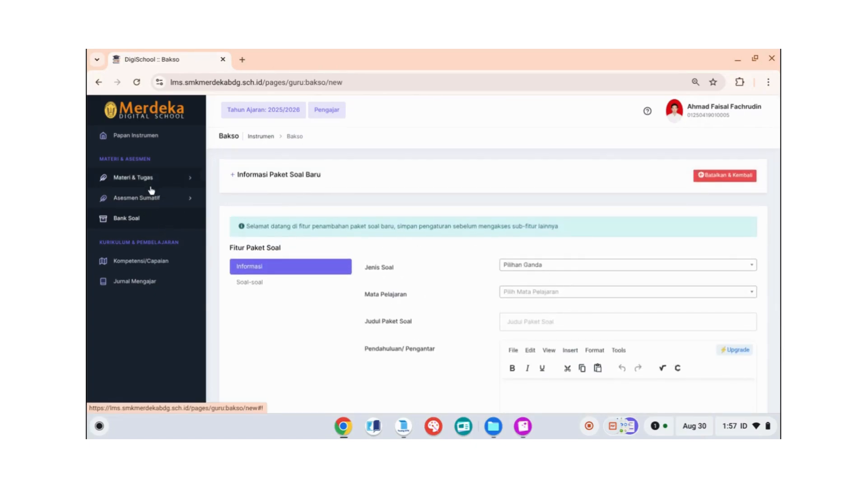
Return to the question bank and review the information and question list of the package "Klasifikasi Materi Berdasarkan Wujud dan komposisinya"
click(141, 220)
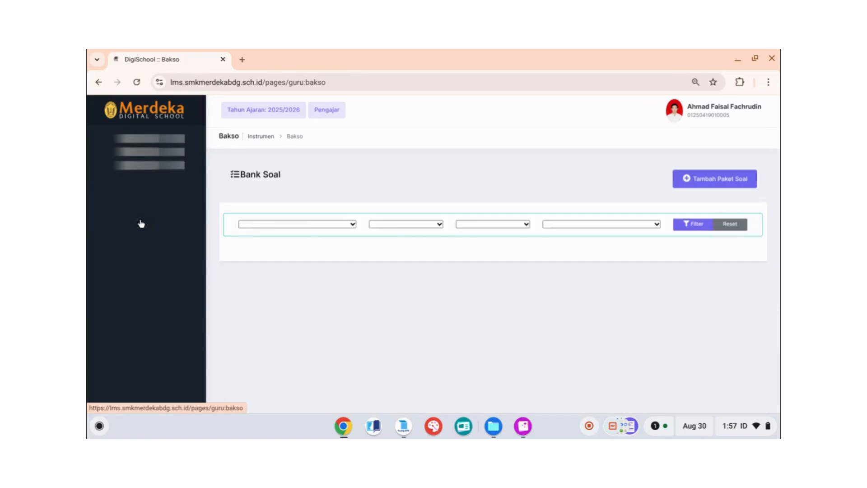
scroll(357, 242, down, 2)
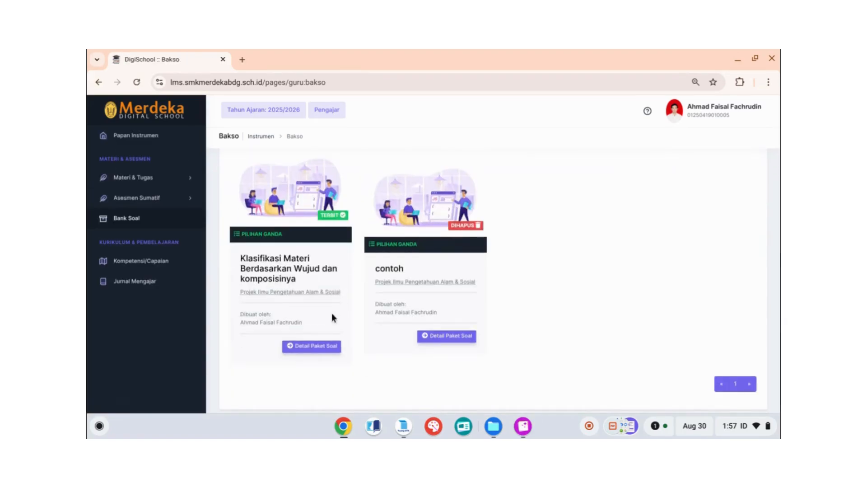
click(322, 346)
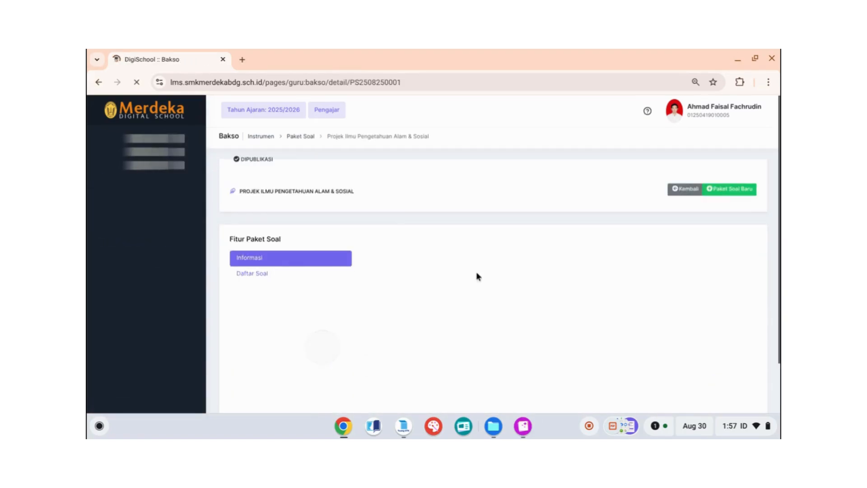
scroll(494, 271, down, 2)
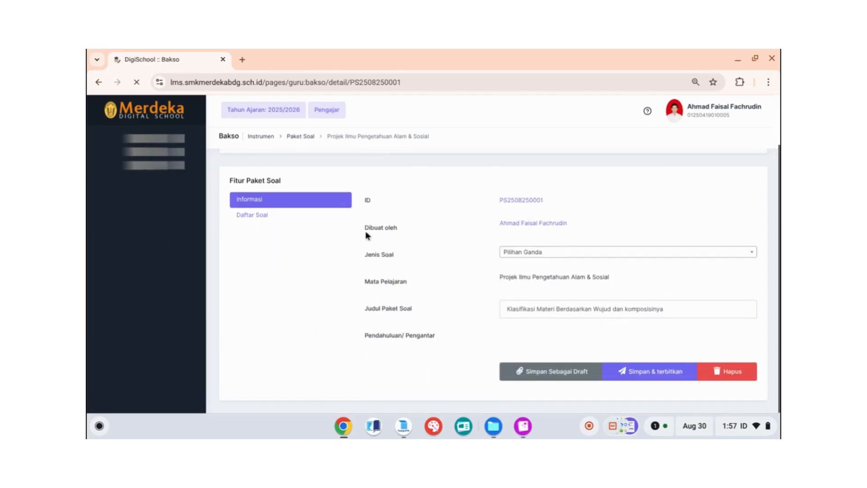
click(265, 215)
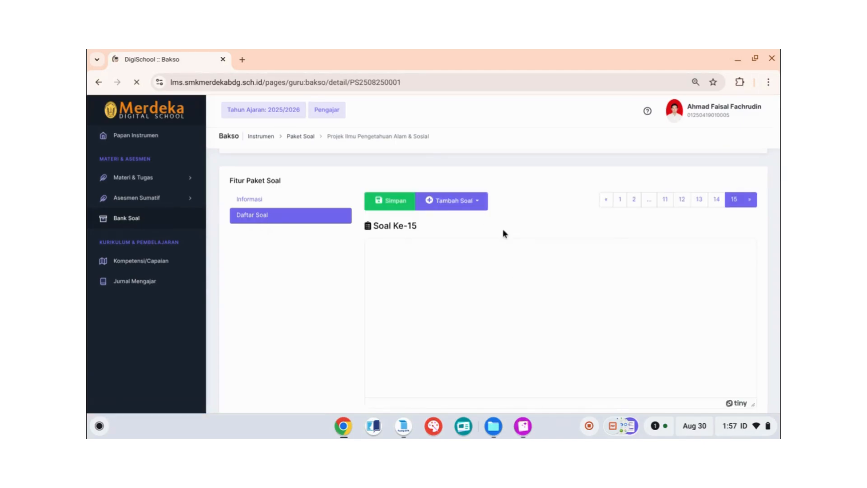
scroll(520, 245, down, 3)
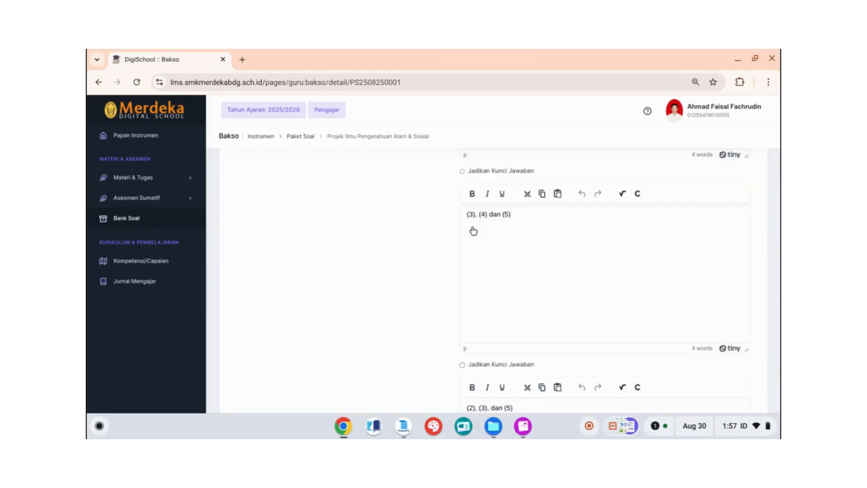
scroll(474, 230, up, 18)
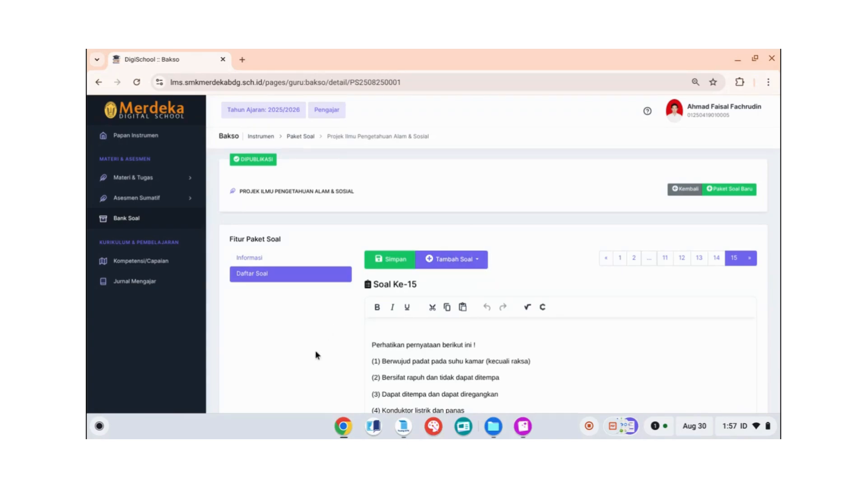
click(263, 261)
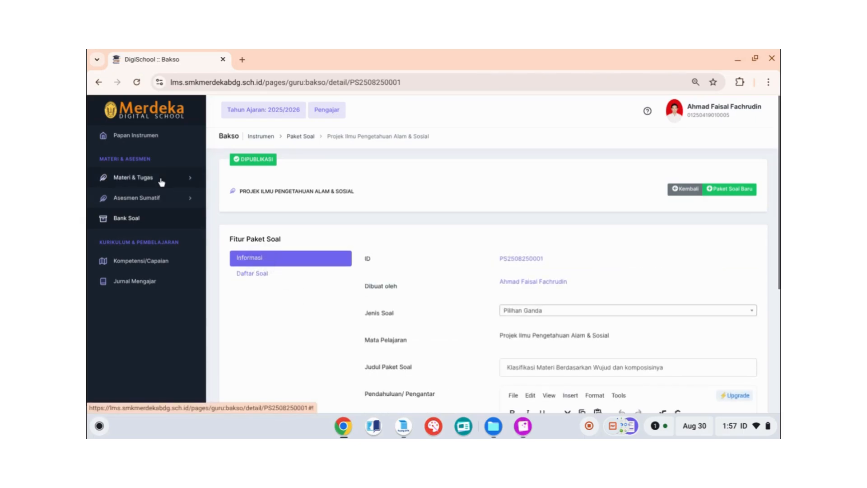
Open the questions of the assignment "Mkahluk Hidup dan Lingkungannya" and start adding questions from the question bank
click(138, 180)
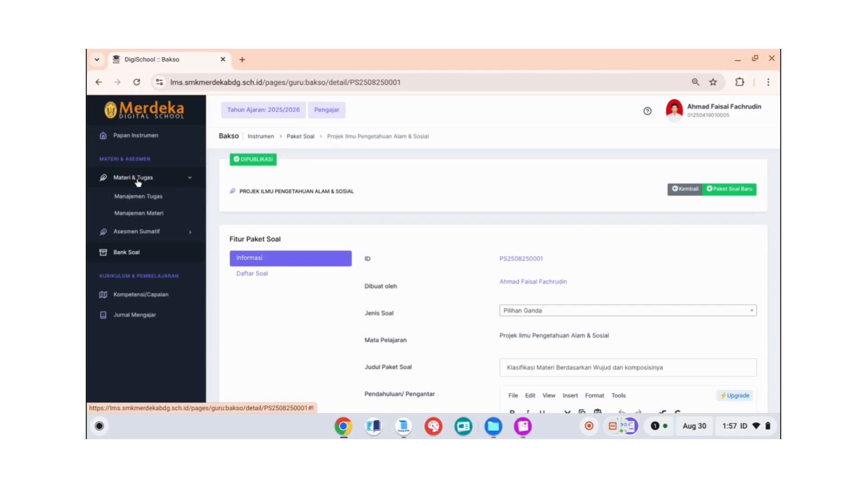
click(136, 198)
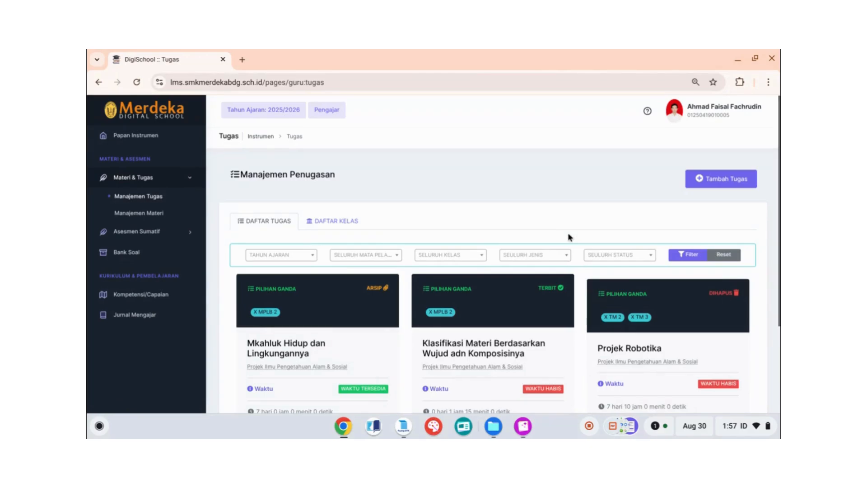
scroll(641, 216, down, 3)
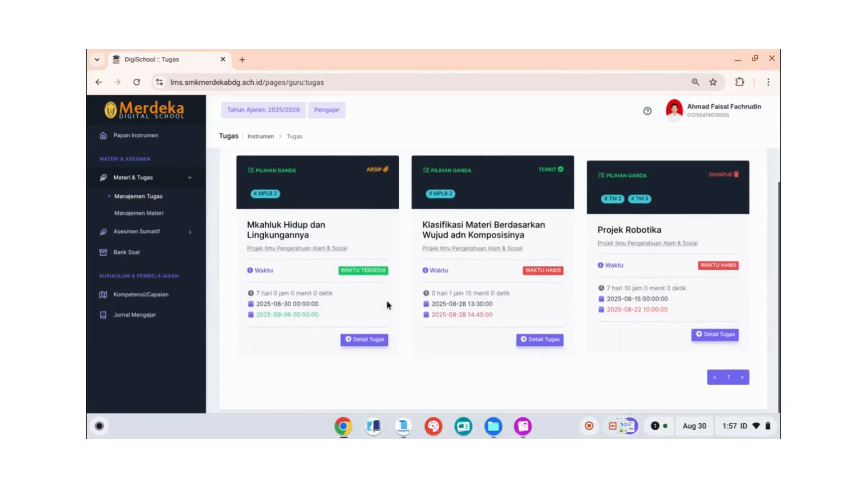
click(366, 340)
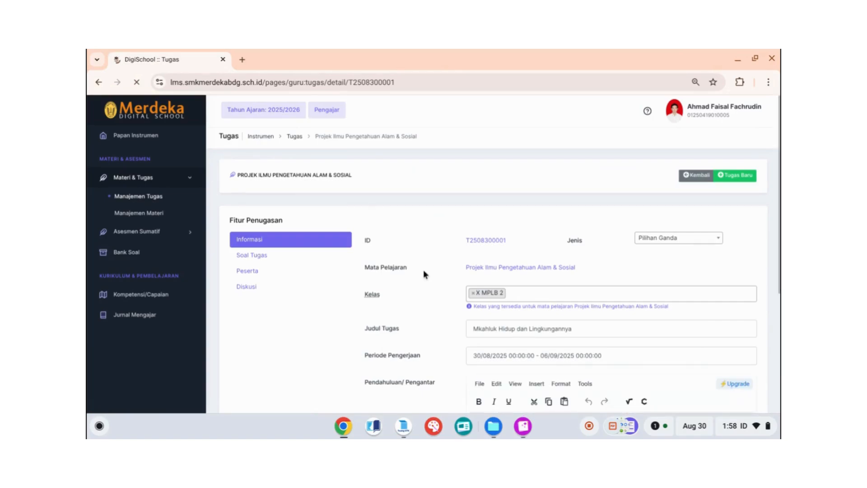
scroll(424, 270, down, 1)
click(252, 244)
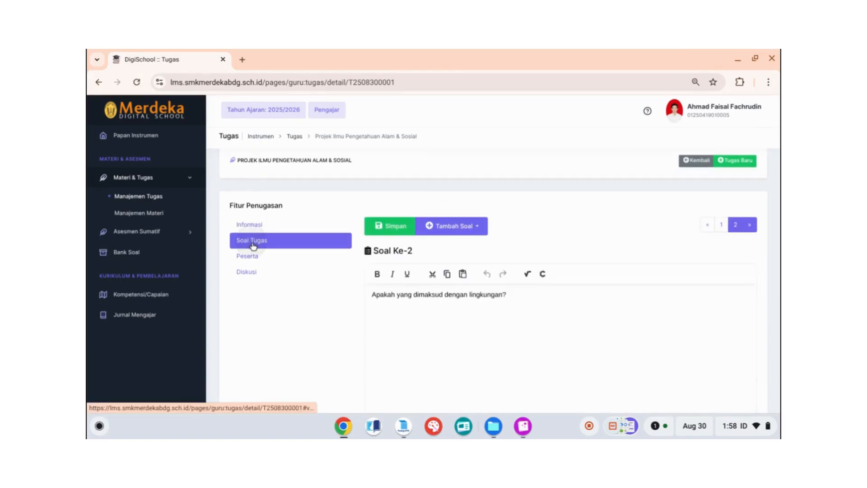
click(480, 230)
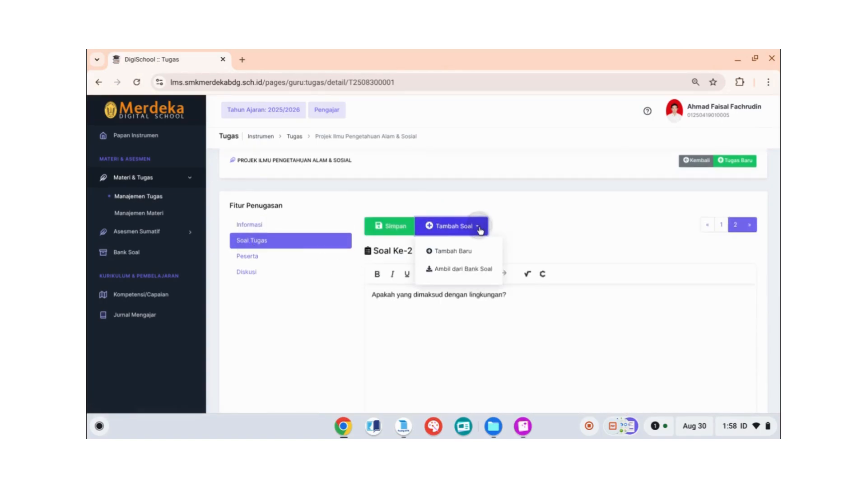
click(466, 271)
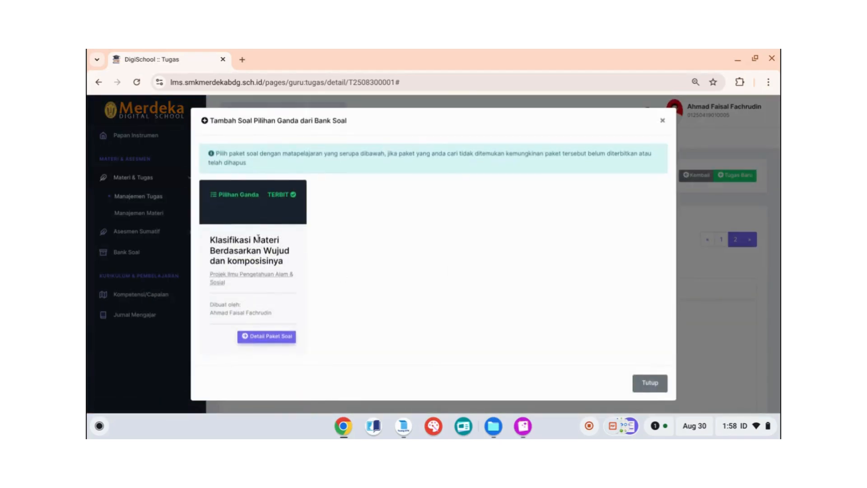
Try selecting all questions in the package "Klasifikasi Materi Berdasarkan Wujud dan komposisinya" and discard the selection
click(275, 338)
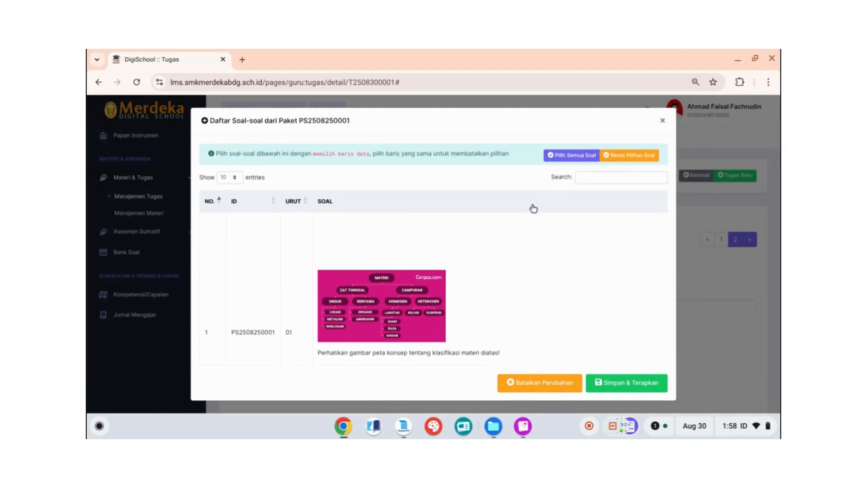
scroll(534, 209, down, 2)
scroll(533, 208, up, 2)
click(561, 159)
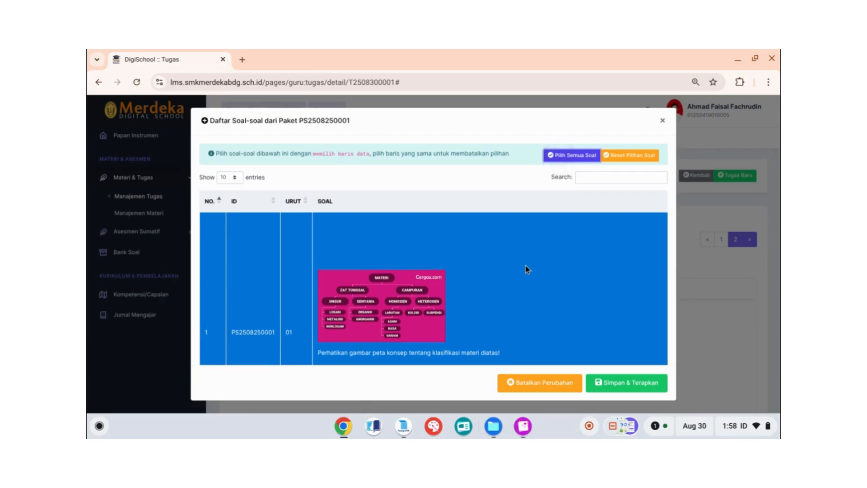
scroll(527, 269, down, 2)
scroll(527, 269, up, 2)
click(523, 271)
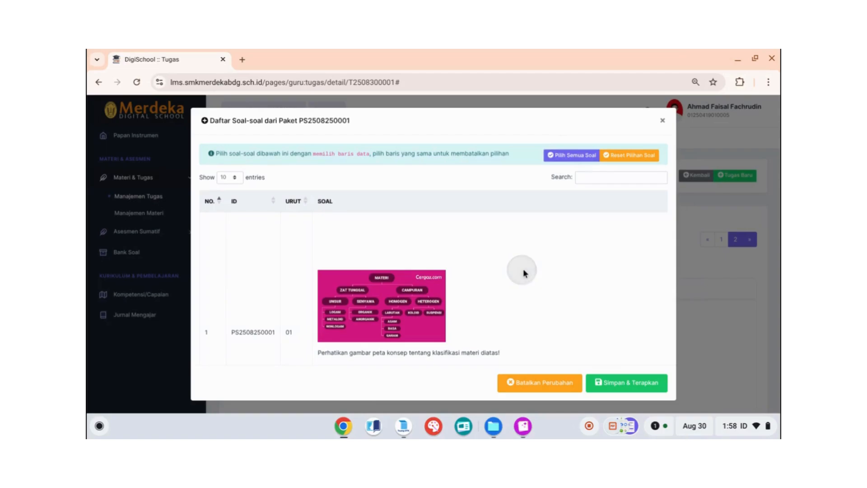
click(523, 270)
scroll(524, 272, down, 10)
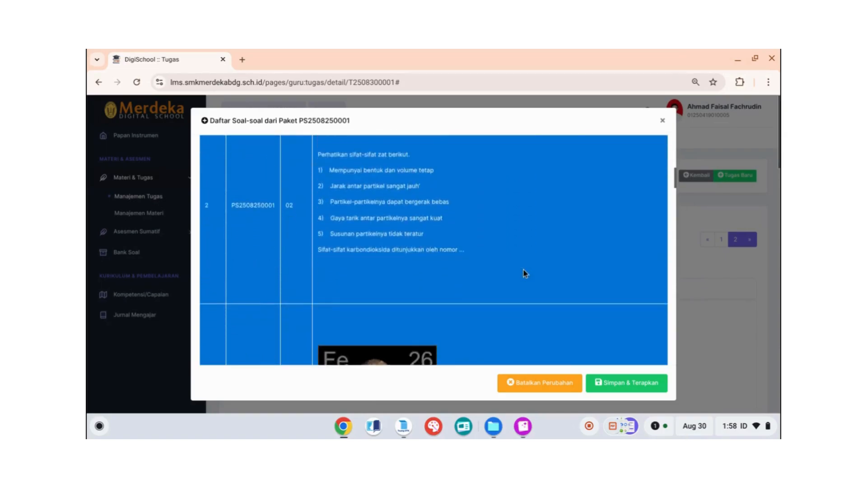
scroll(524, 273, up, 10)
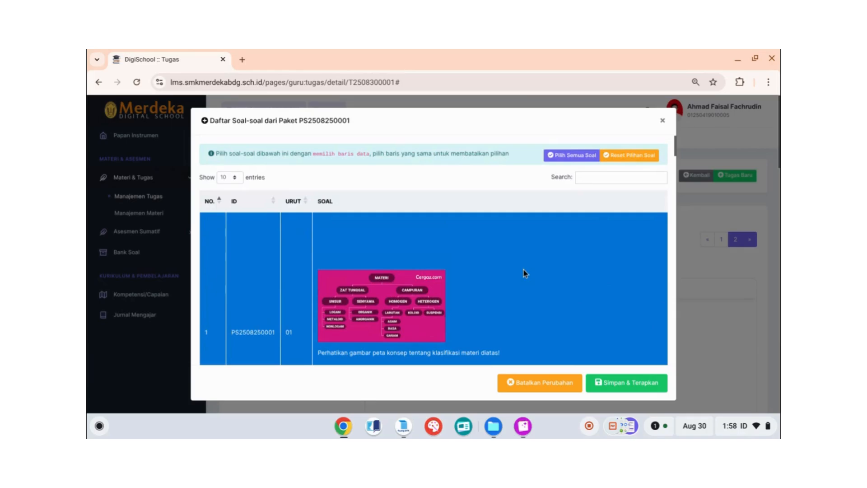
click(536, 386)
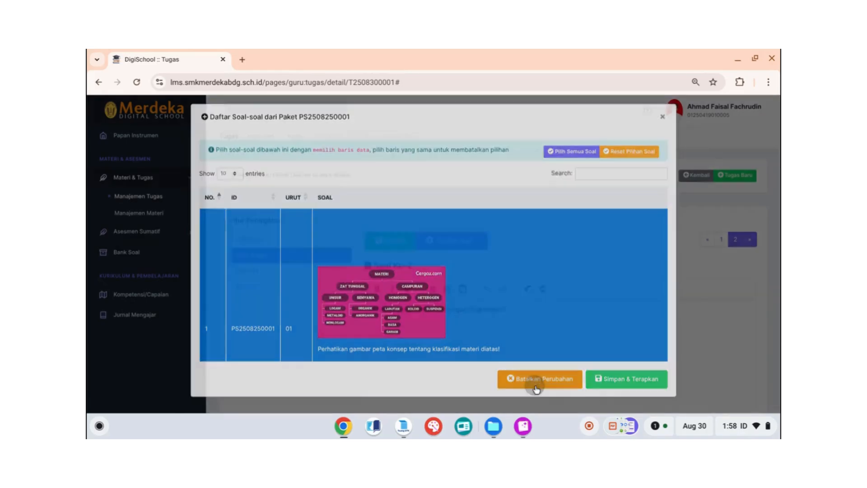
Reopen the package "Klasifikasi Materi Berdasarkan Wujud dan komposisinya" and examine its individual questions
click(289, 338)
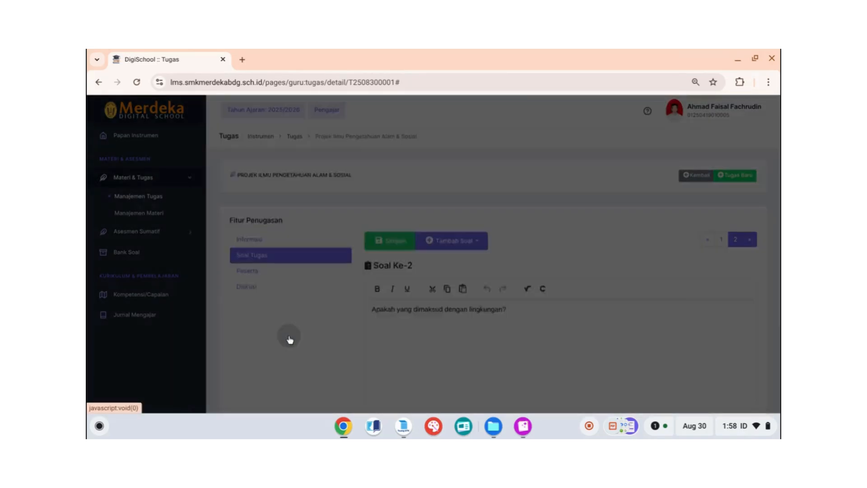
scroll(515, 250, down, 8)
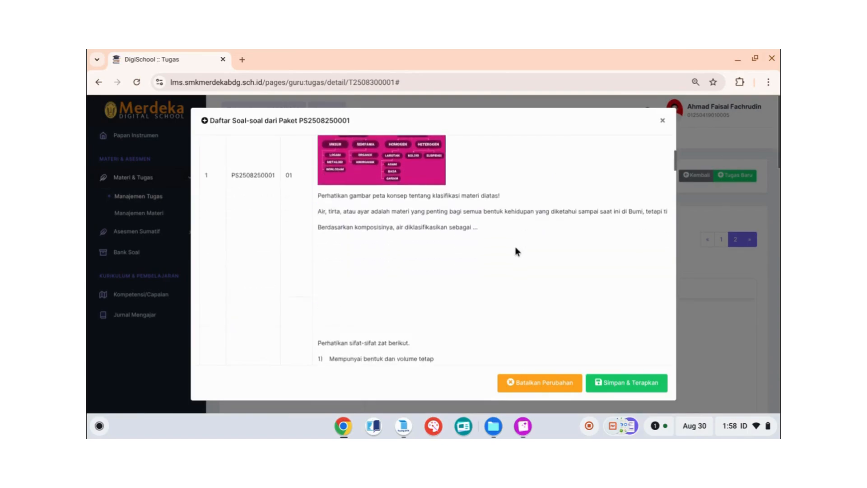
click(453, 246)
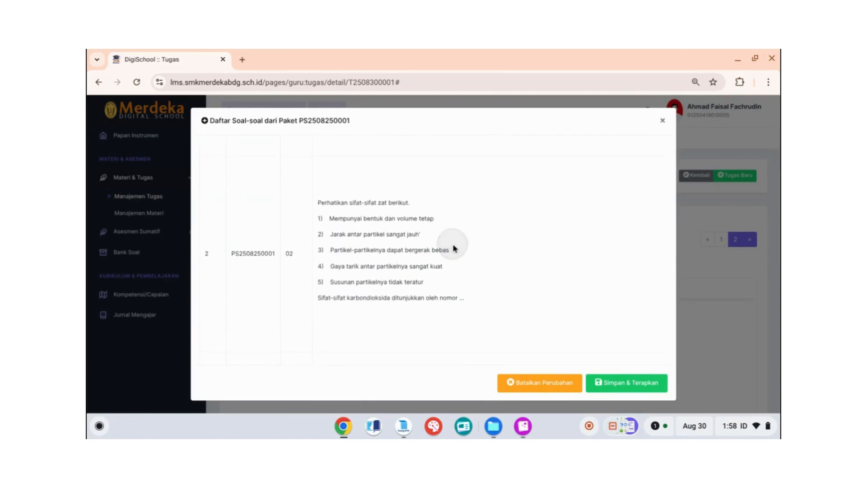
click(268, 265)
scroll(461, 244, up, 8)
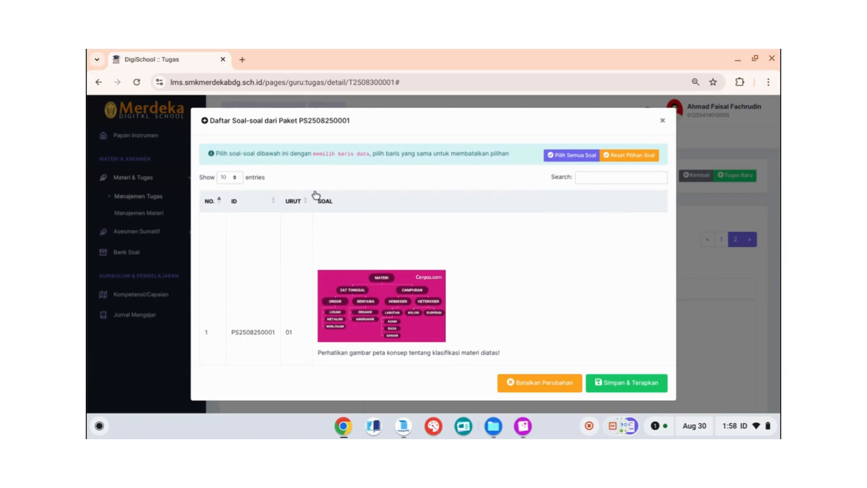
Show 50 entries per page, select all questions in the package and try to save them to the assignment
click(234, 181)
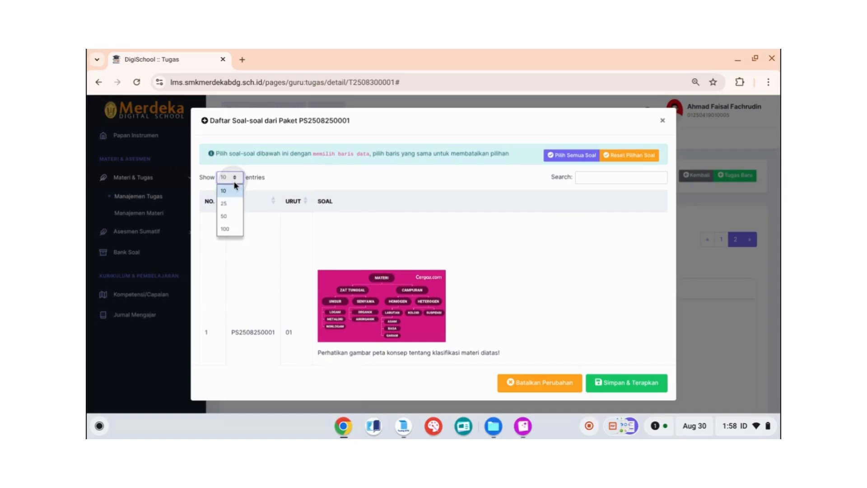
click(229, 218)
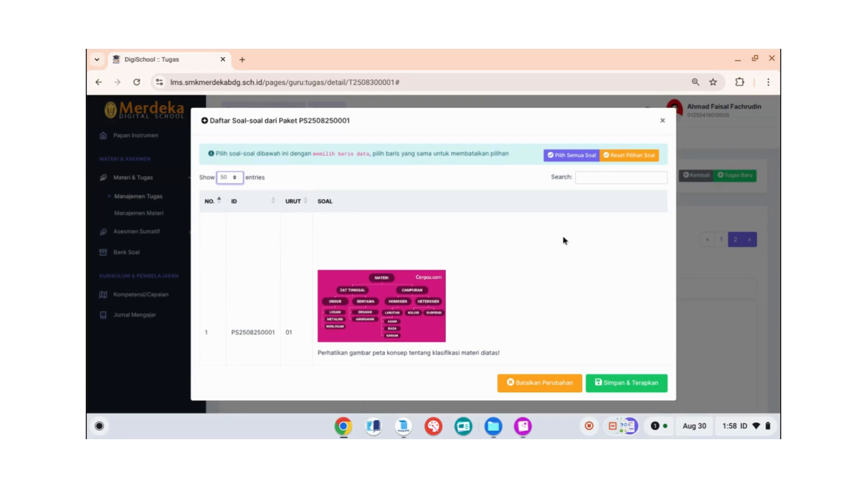
click(566, 160)
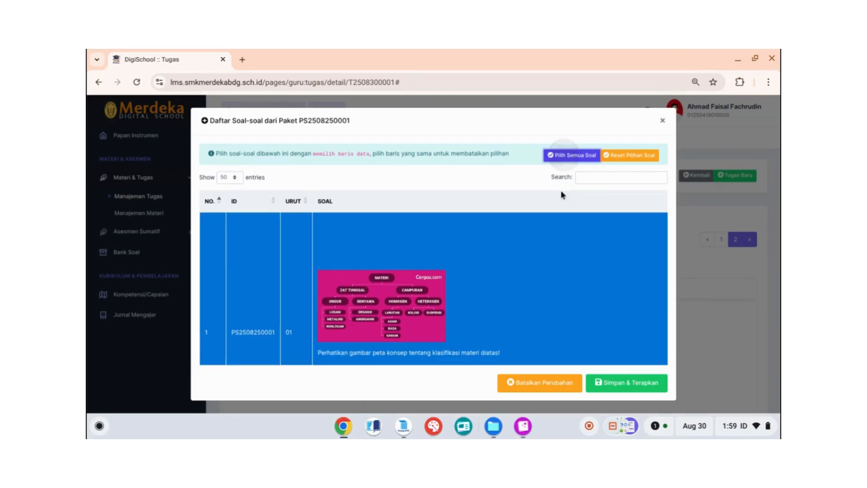
click(613, 387)
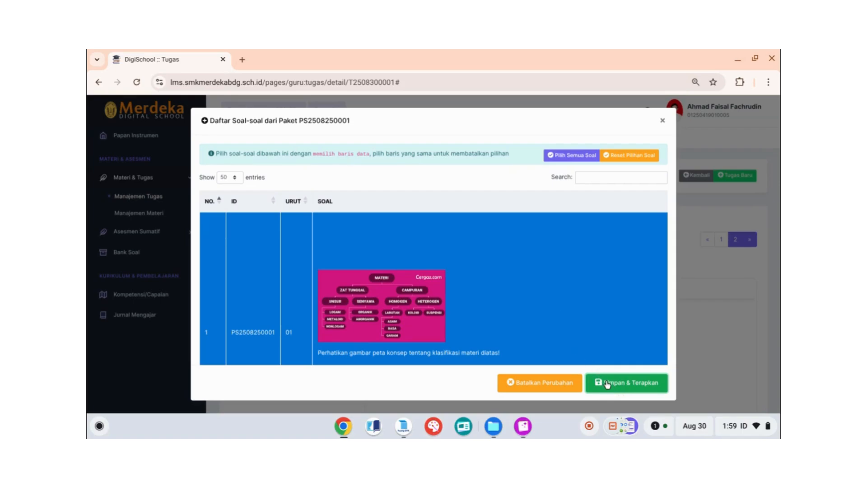
click(617, 387)
click(663, 121)
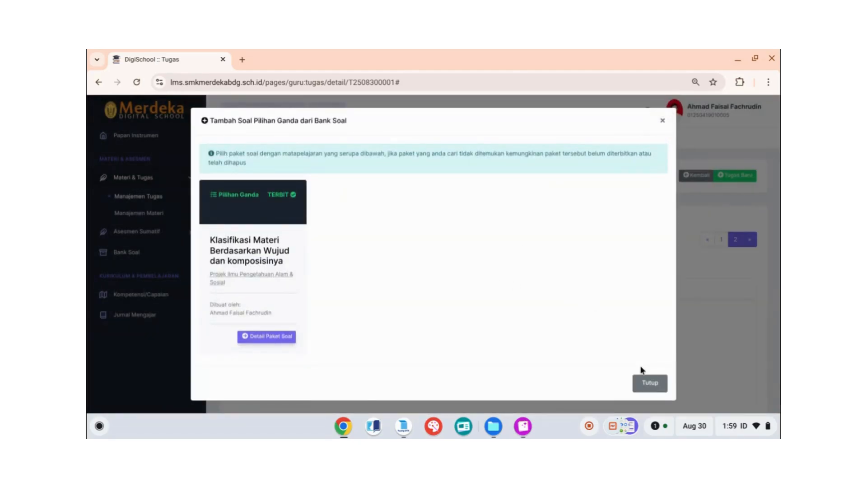
click(649, 383)
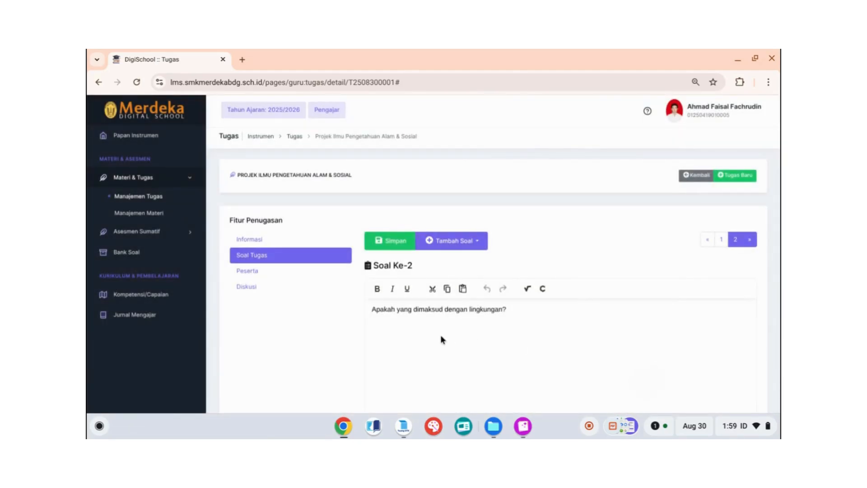
Check the assignment's question page and its information for the applied questions
scroll(441, 334, down, 8)
scroll(440, 335, up, 8)
click(257, 244)
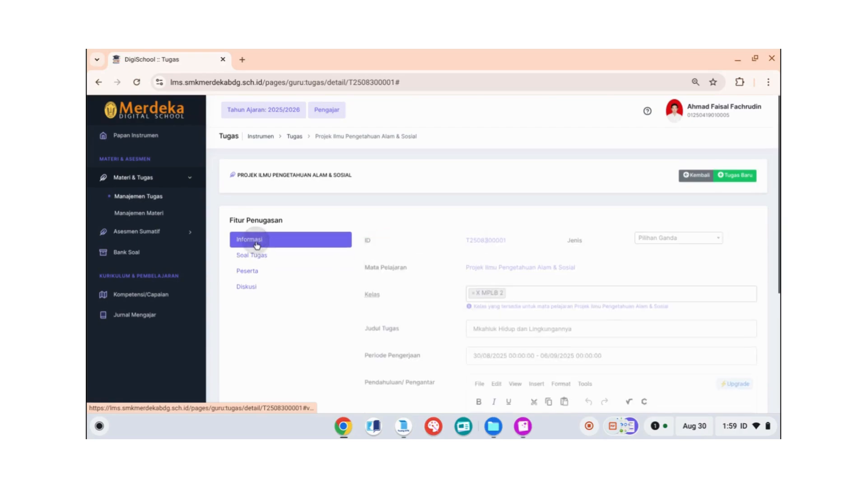
click(257, 256)
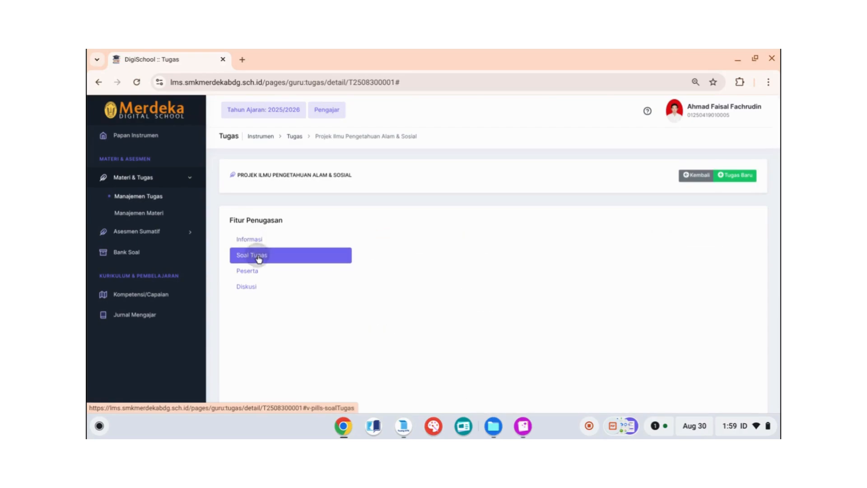
Add all questions from the question-bank package "Klasifikasi Materi Berdasarkan Wujud dan komposisinya" to the assignment and review its question list
click(468, 252)
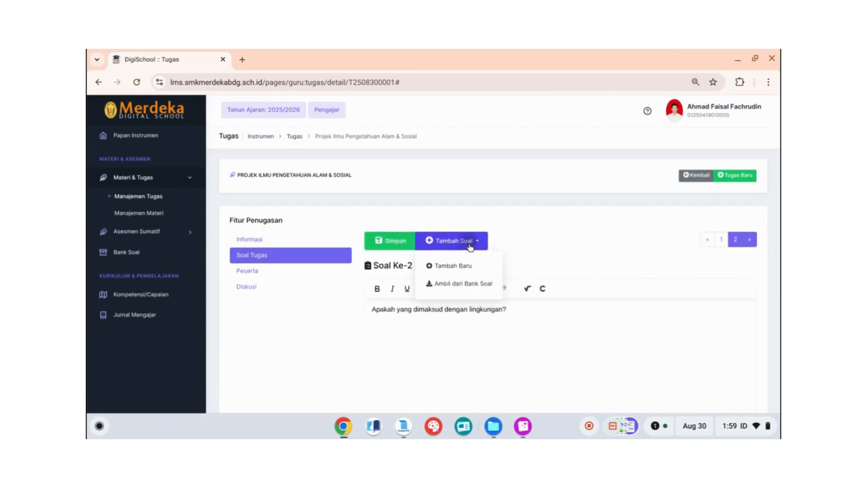
click(464, 283)
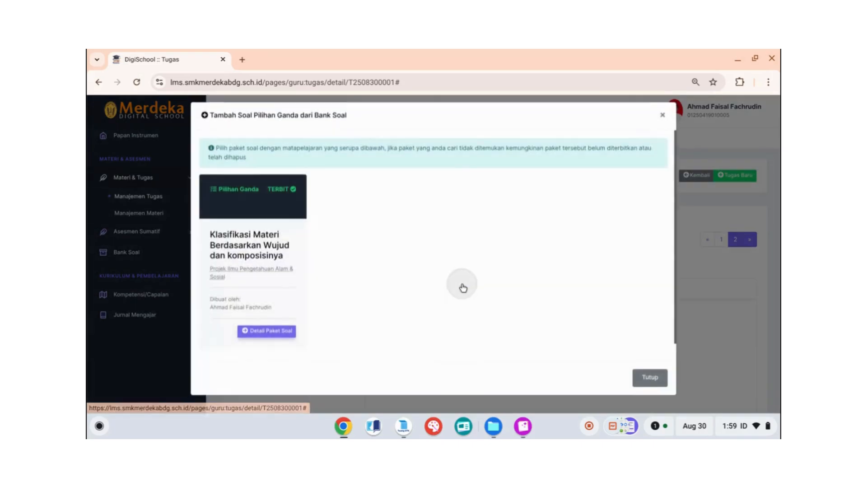
click(276, 338)
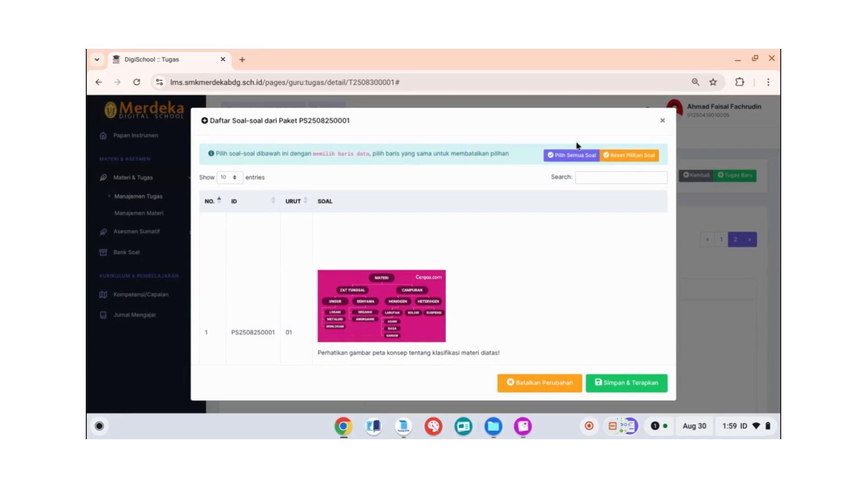
click(567, 160)
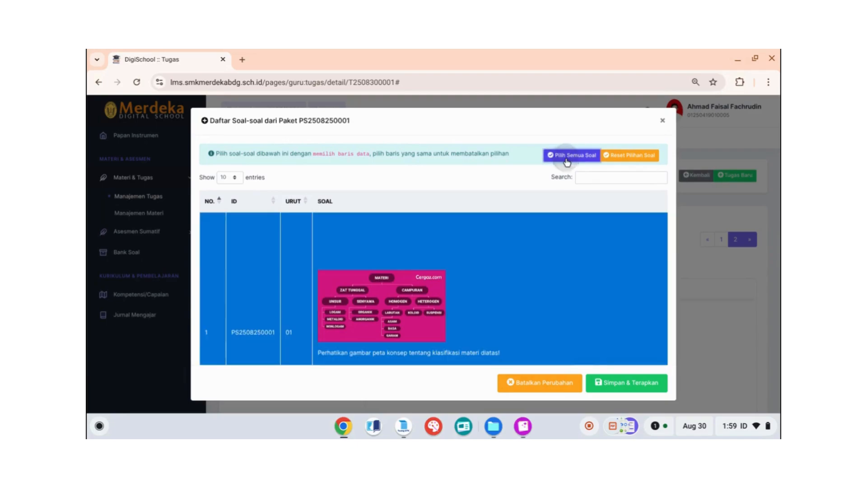
click(630, 388)
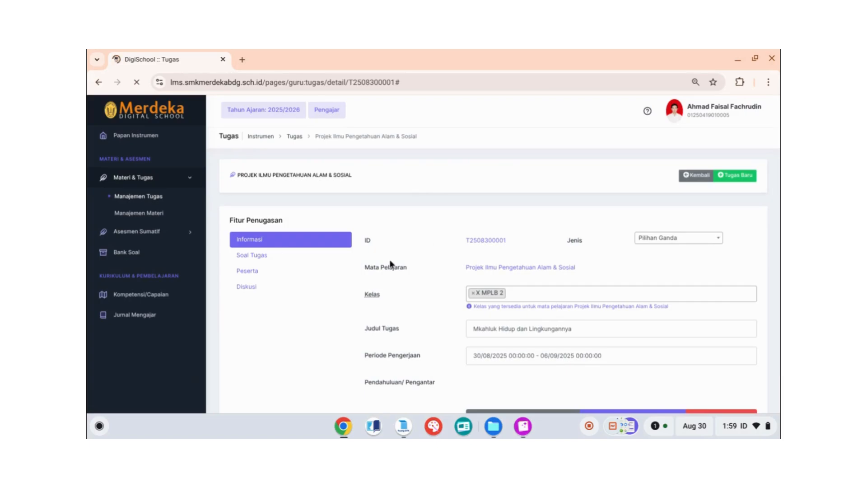
click(270, 255)
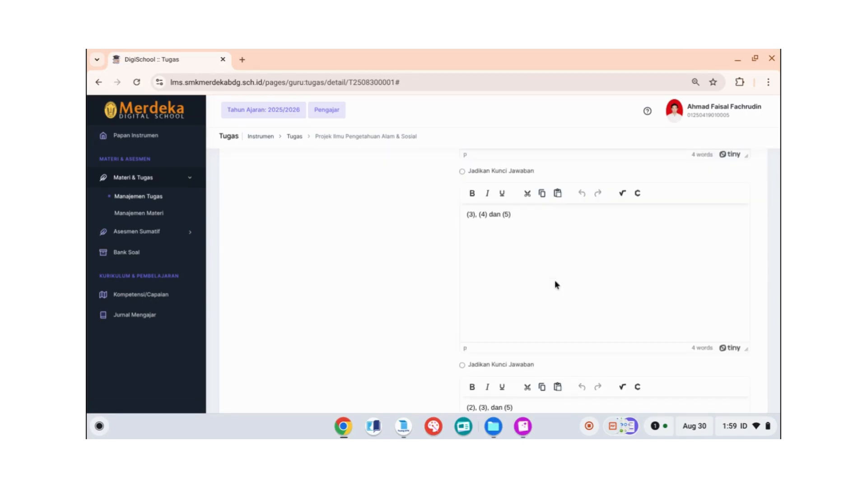
scroll(554, 280, up, 15)
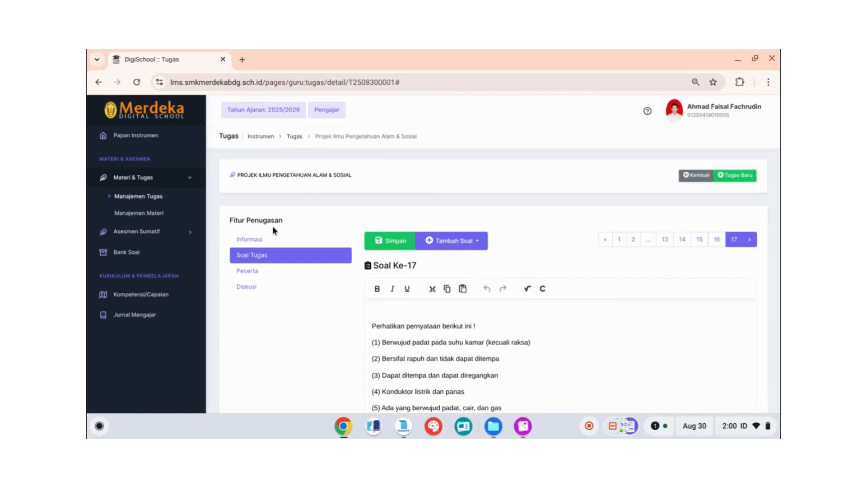
Open the teaching material overview and then the question bank
click(154, 219)
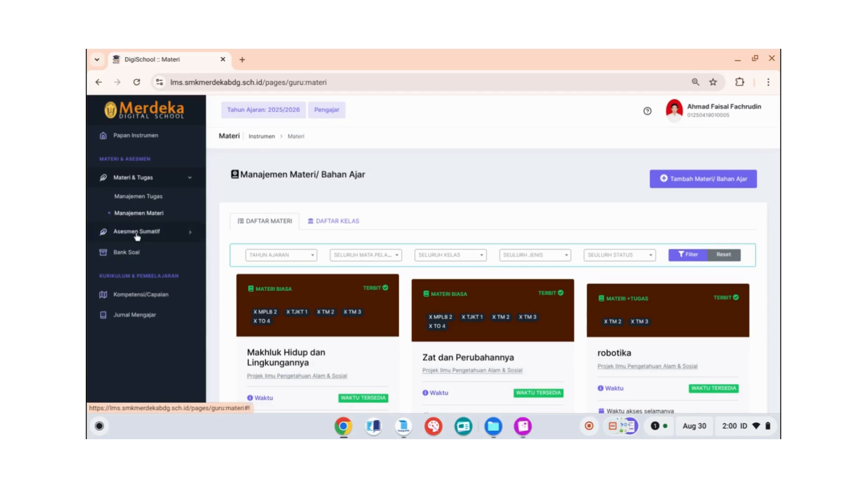
click(131, 251)
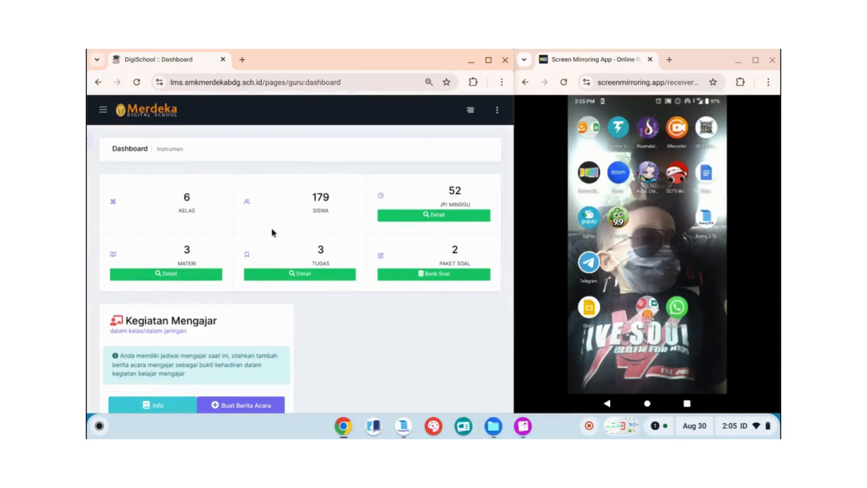
Look up a student's login details in "USERNAME DAN PASSWORD APLIKASI DIGISCHOOL - X MPLB 2.pdf" and put the document away
mouse_move(538, 206)
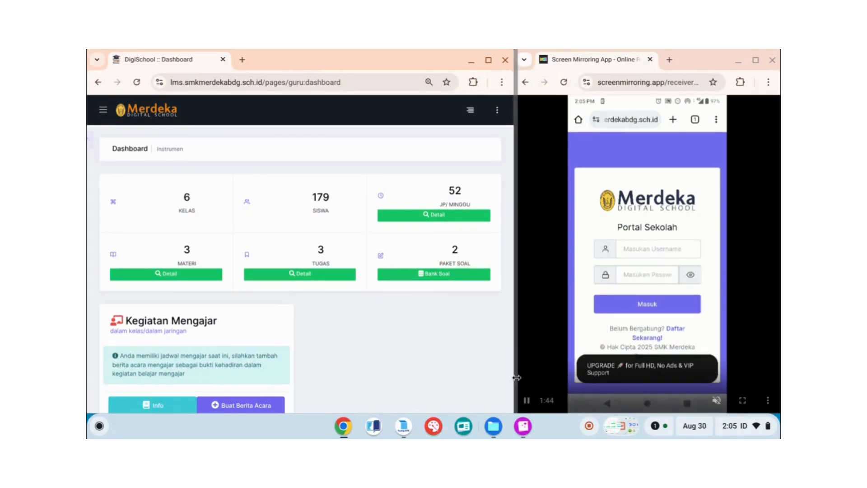
click(522, 428)
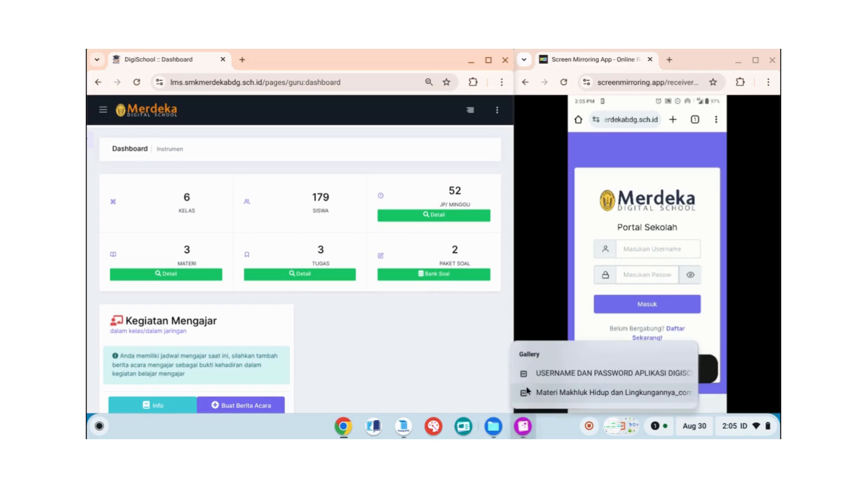
click(551, 375)
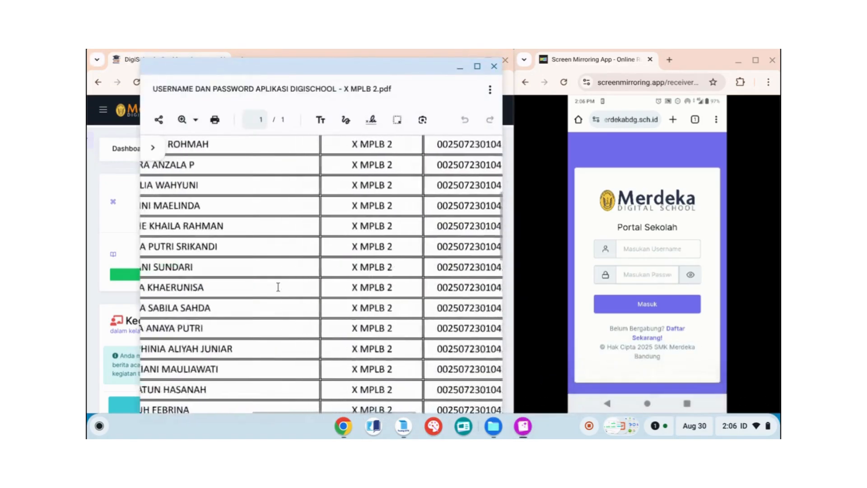
scroll(278, 287, right, 5)
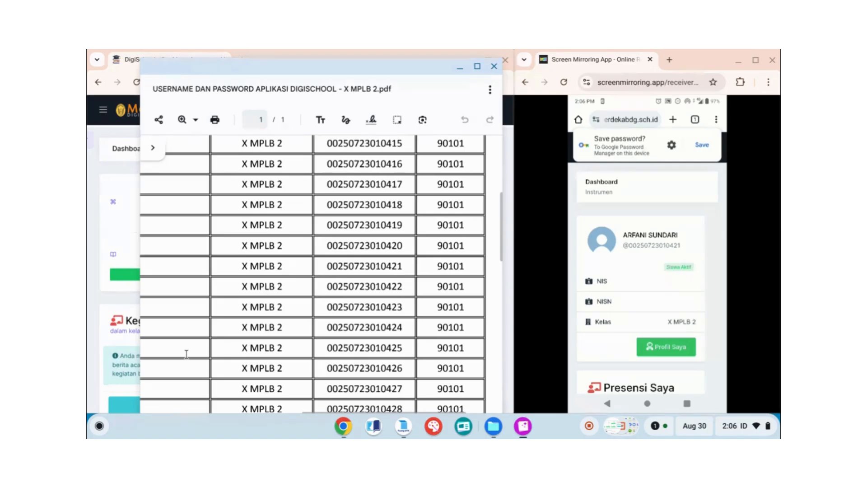
scroll(283, 307, left, 5)
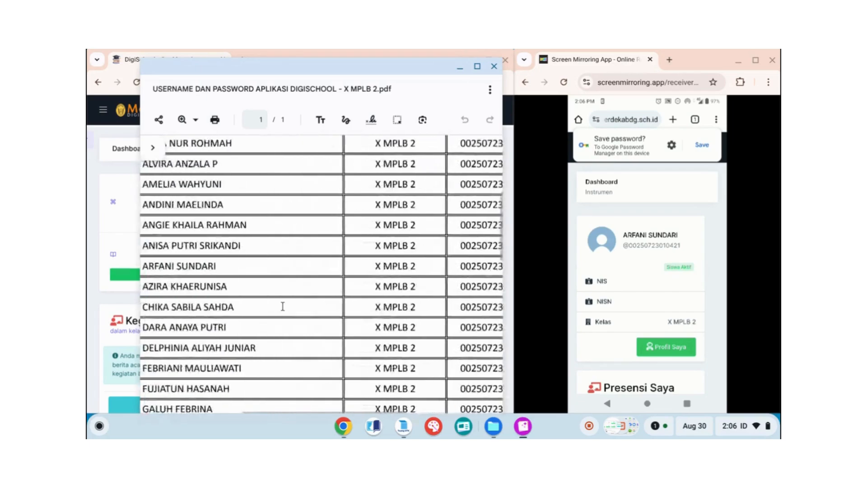
scroll(282, 306, right, 5)
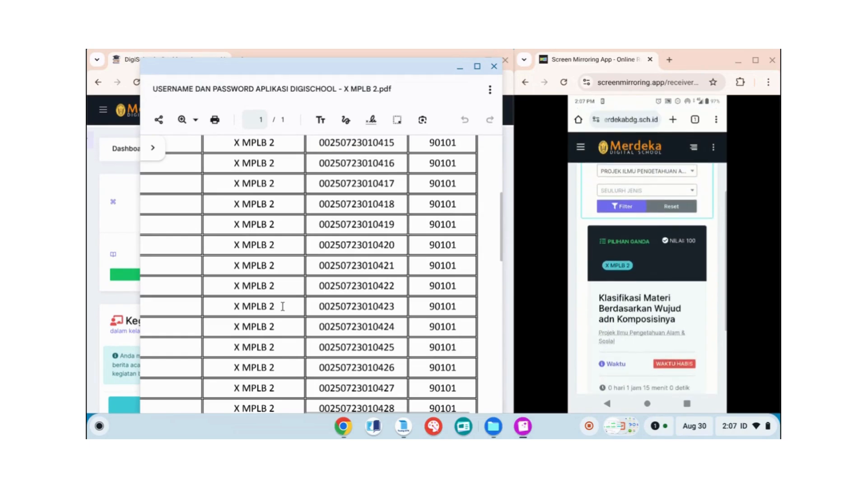
click(460, 68)
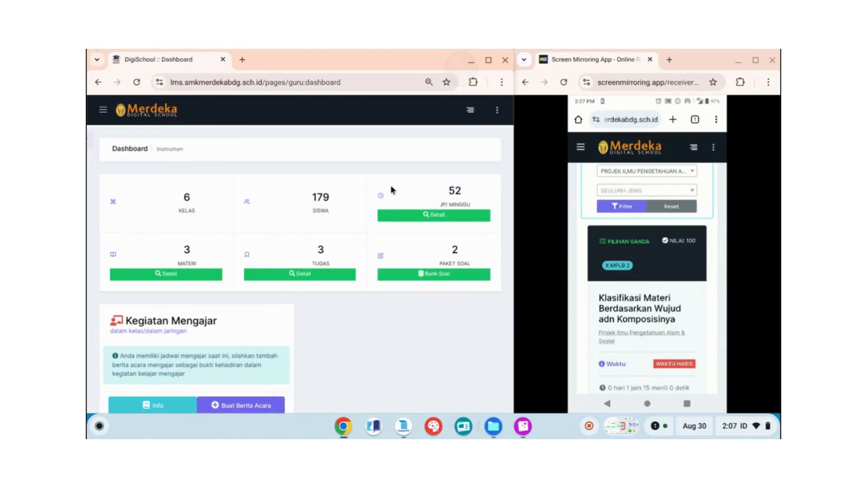
Open the archived assignment "Mkahluk Hidup dan Lingkungannya" from assignment management, then save and publish it
click(103, 110)
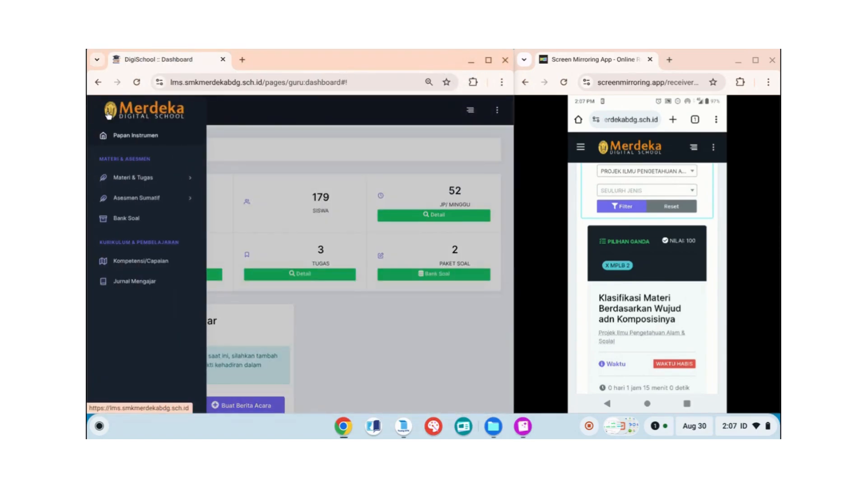
click(141, 185)
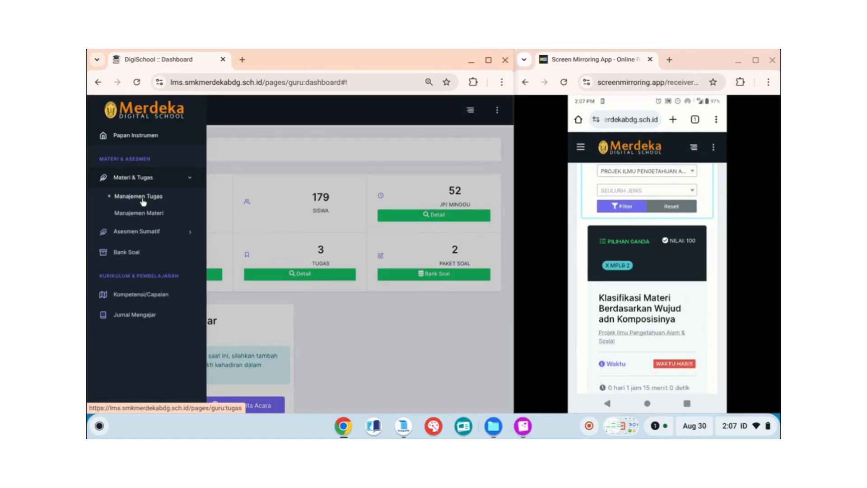
click(143, 201)
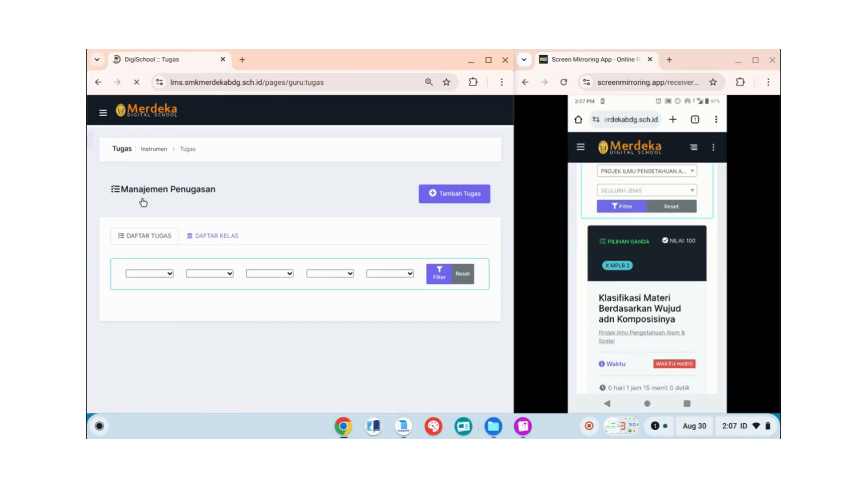
scroll(349, 201, down, 2)
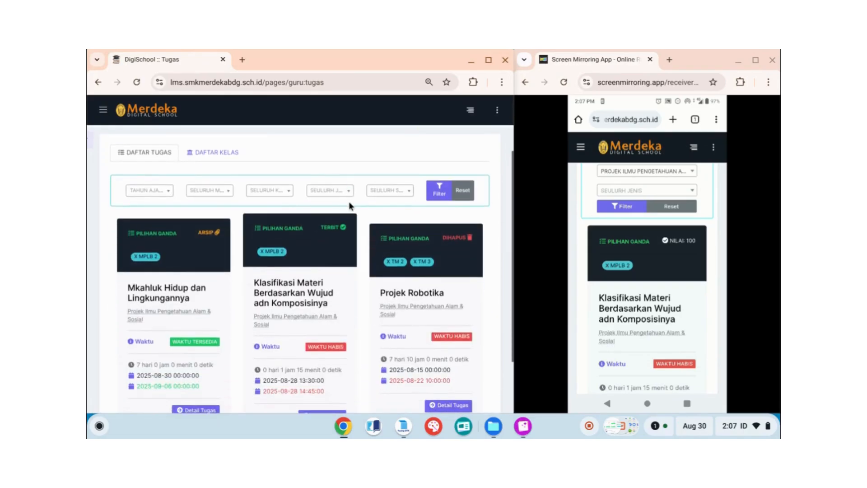
scroll(174, 270, down, 2)
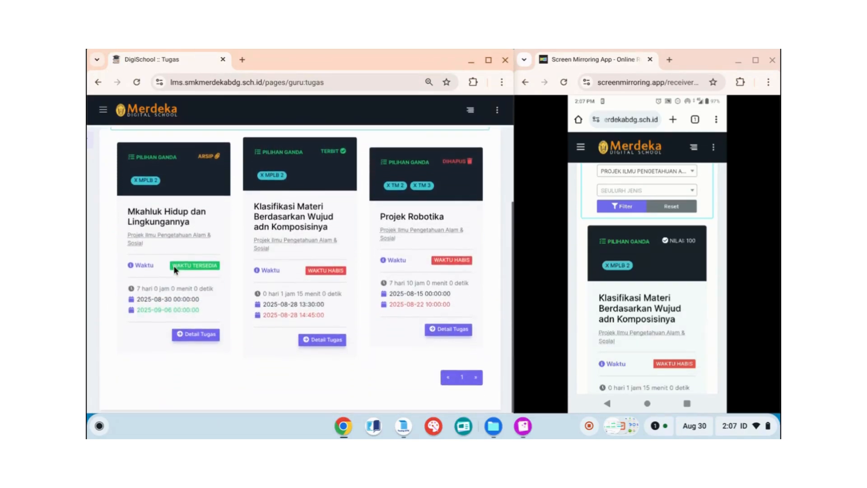
click(204, 334)
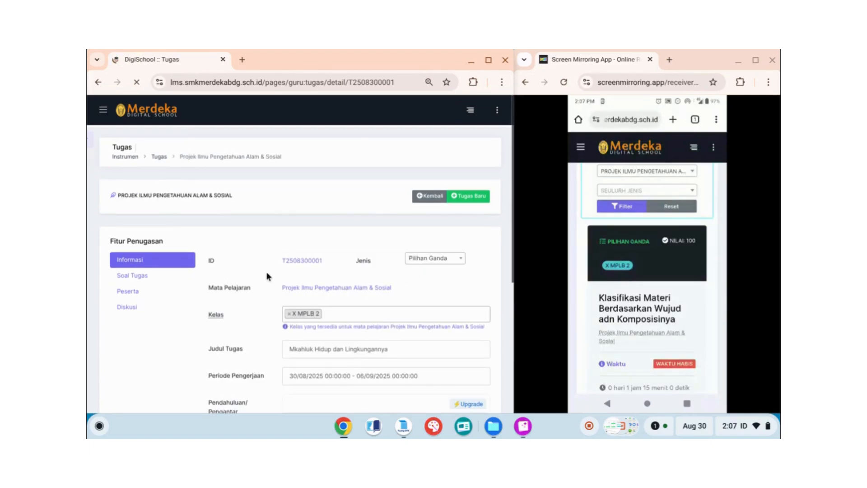
scroll(269, 276, down, 5)
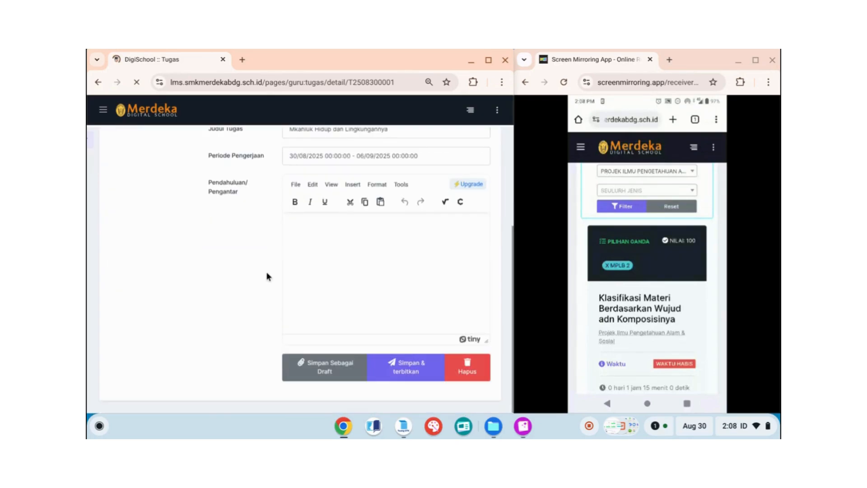
click(407, 372)
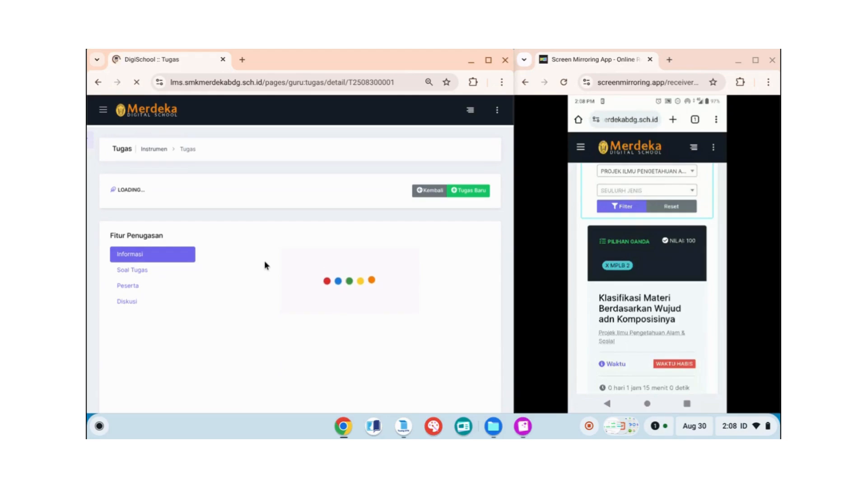
Review the assignment's class, title, working period and introduction on the reloaded information page
scroll(264, 260, down, 5)
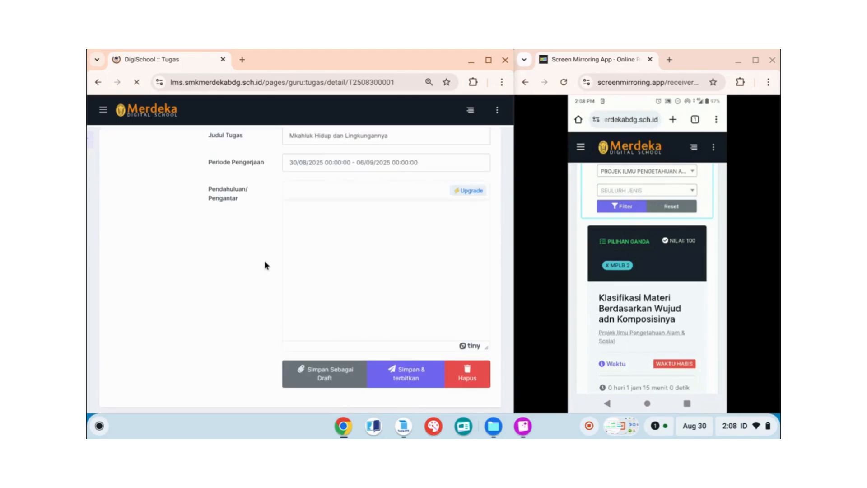
scroll(205, 324, up, 4)
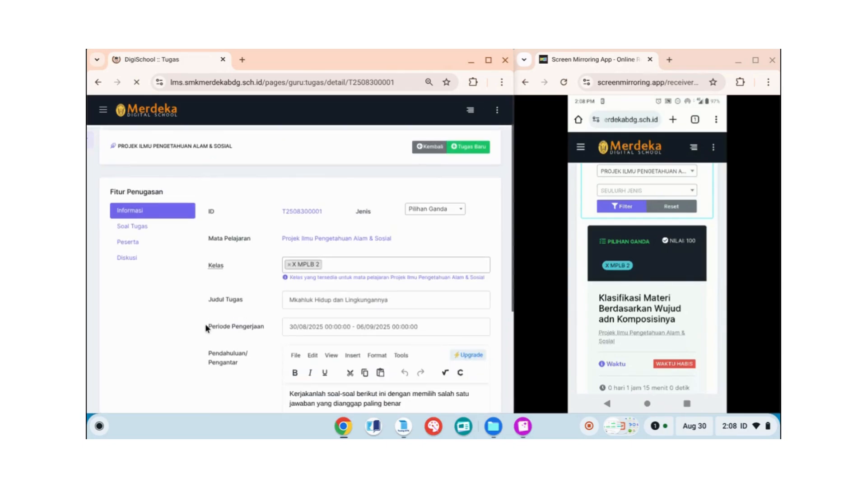
scroll(206, 326, up, 1)
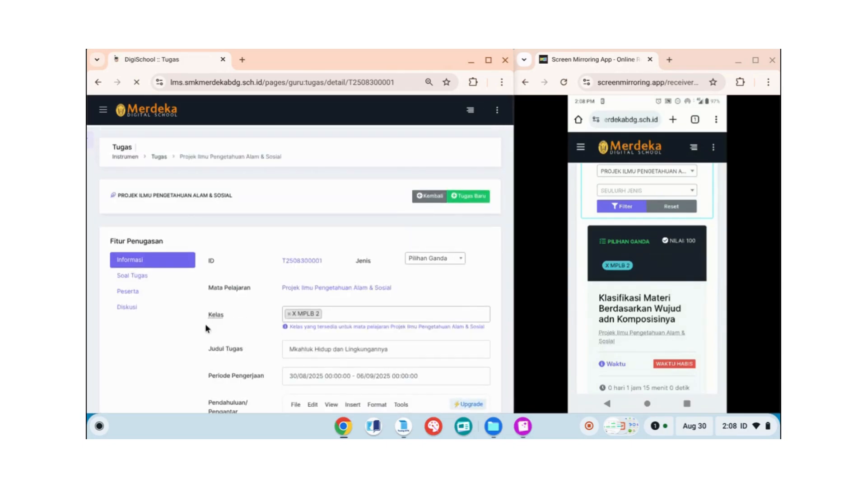
scroll(249, 183, down, 1)
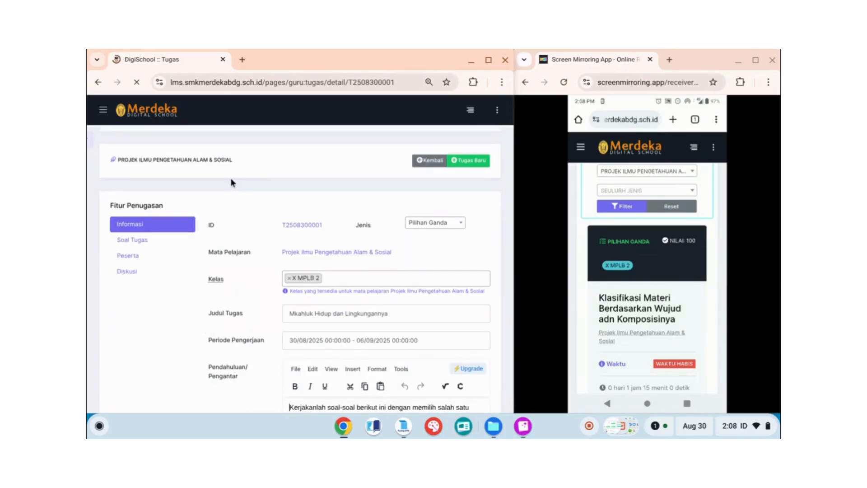